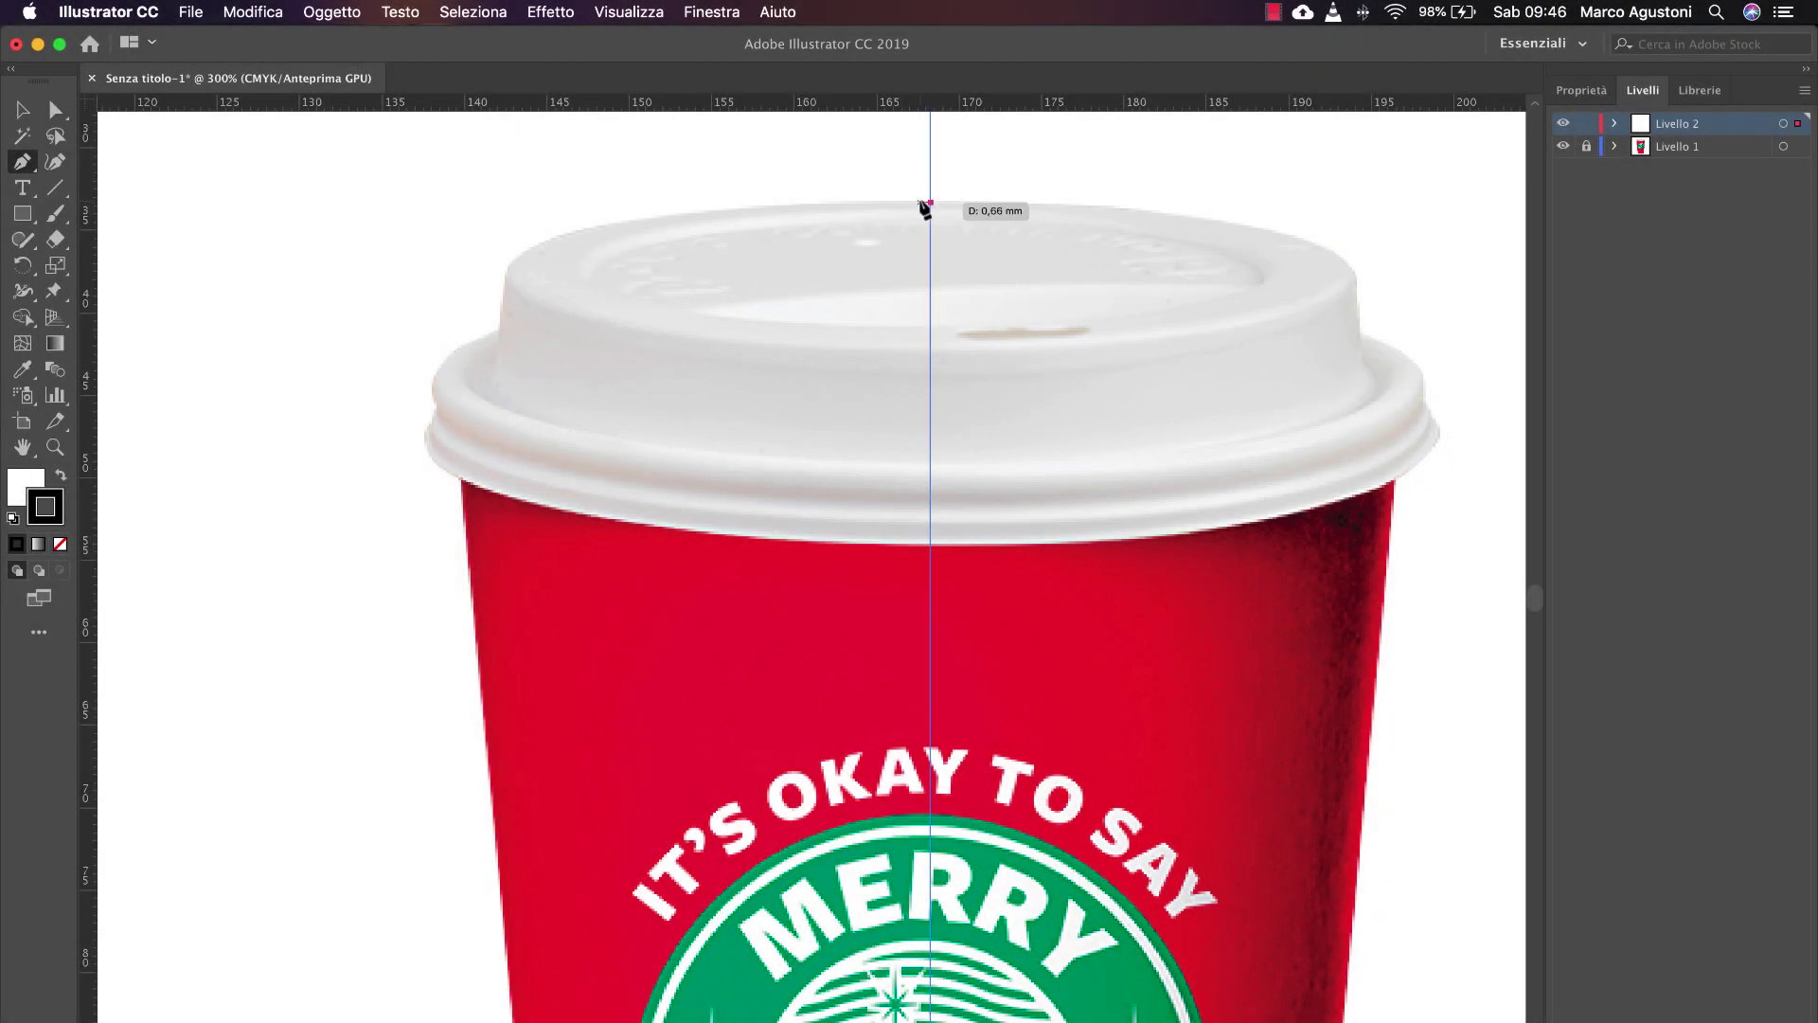
Step: Trace the left half of the lid's outline with straight segments from the top of the centre guide and remove the path's fill
left_click(511, 230)
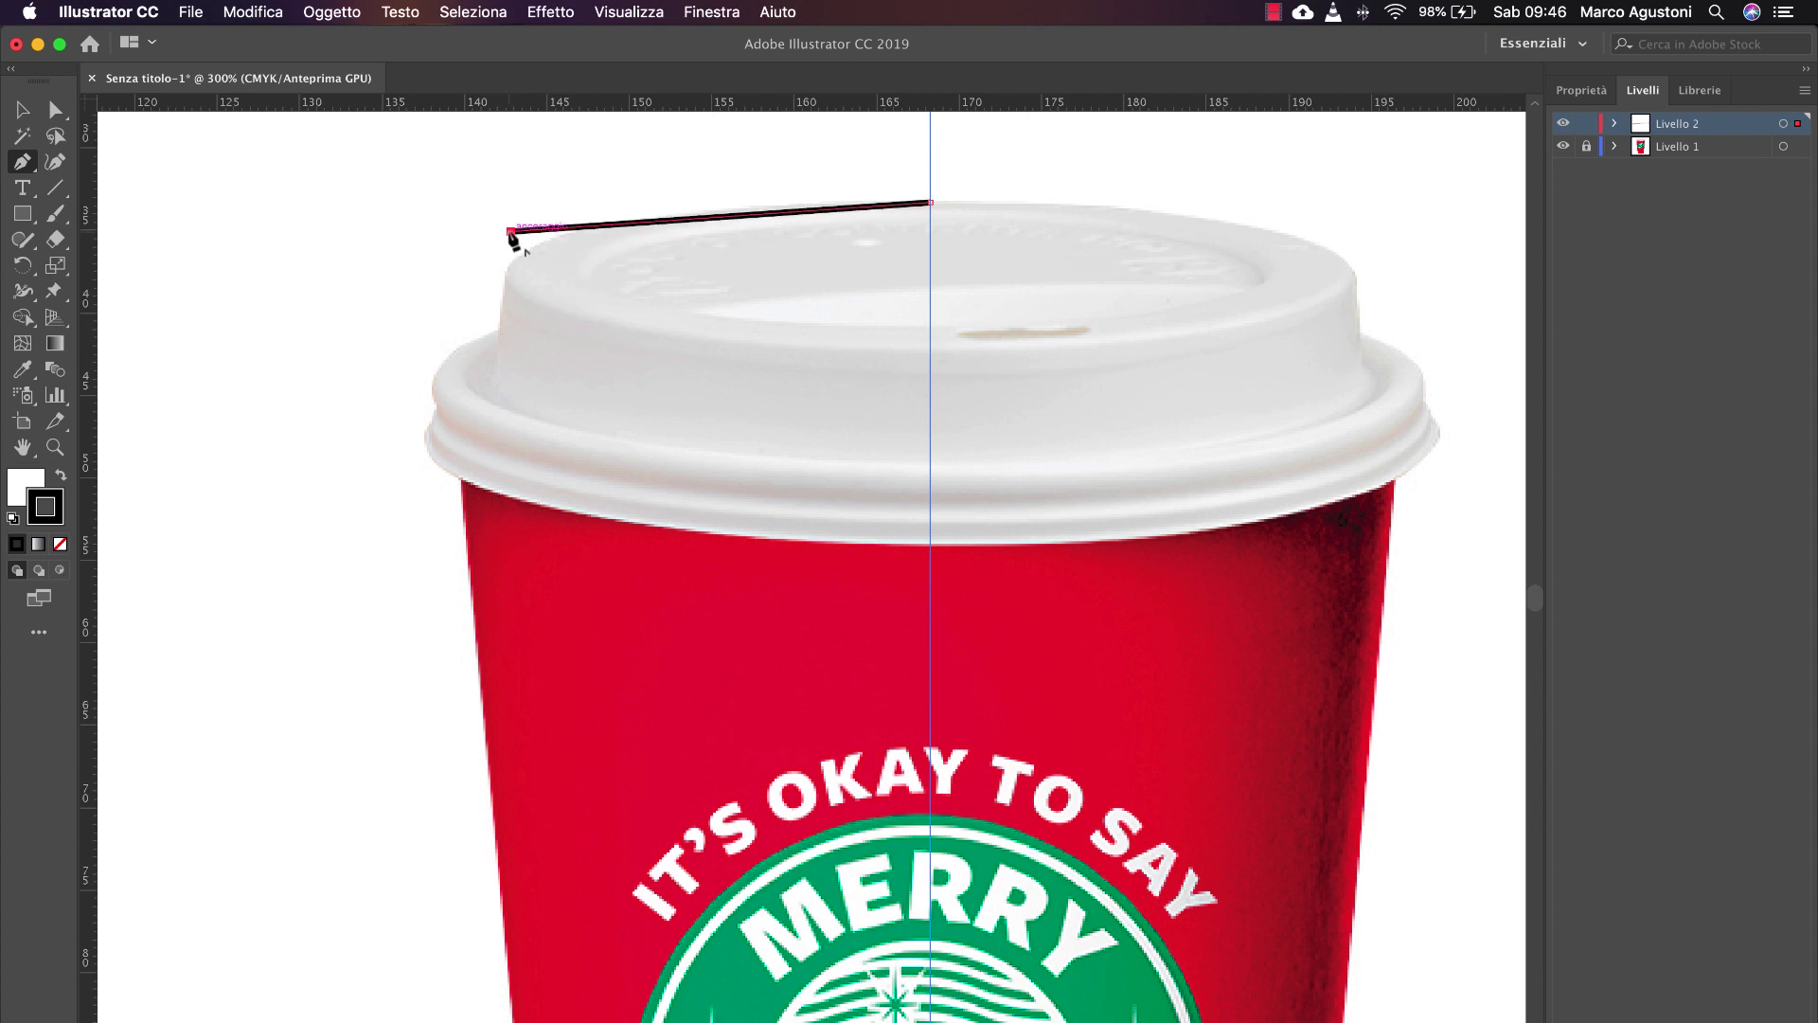
left_click(497, 329)
left_click(434, 360)
left_click(434, 405)
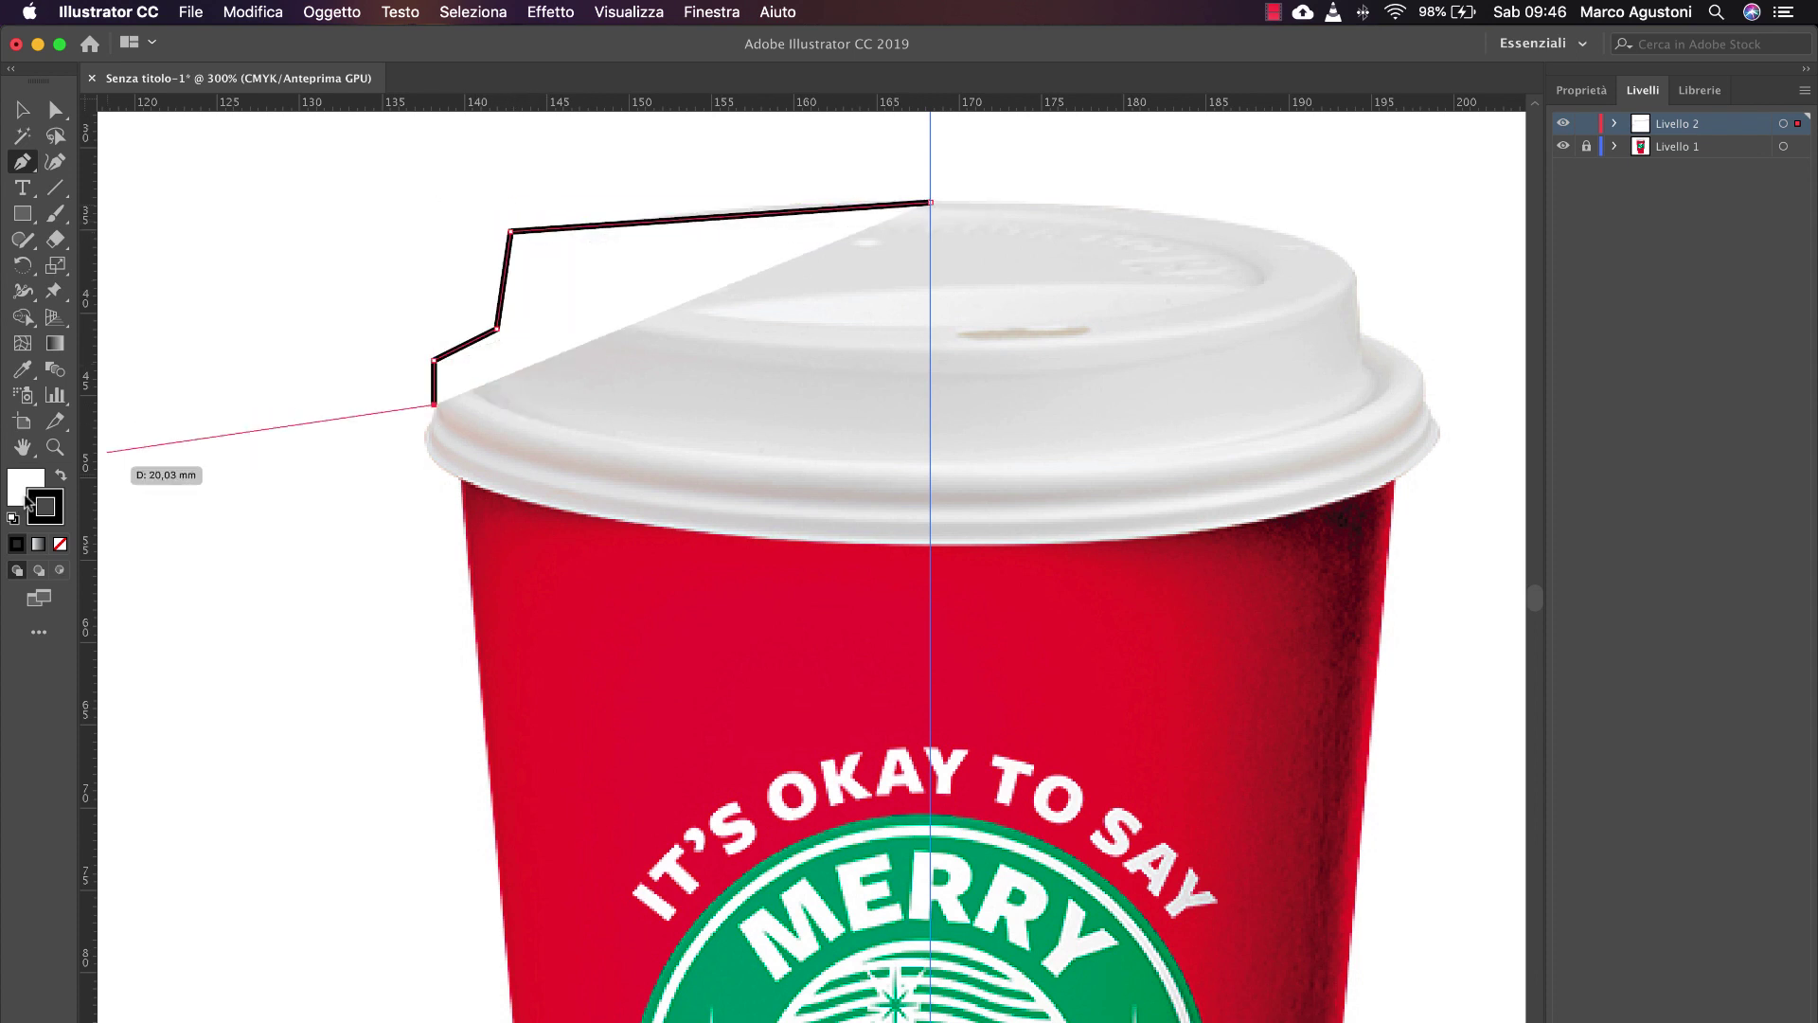
left_click(59, 543)
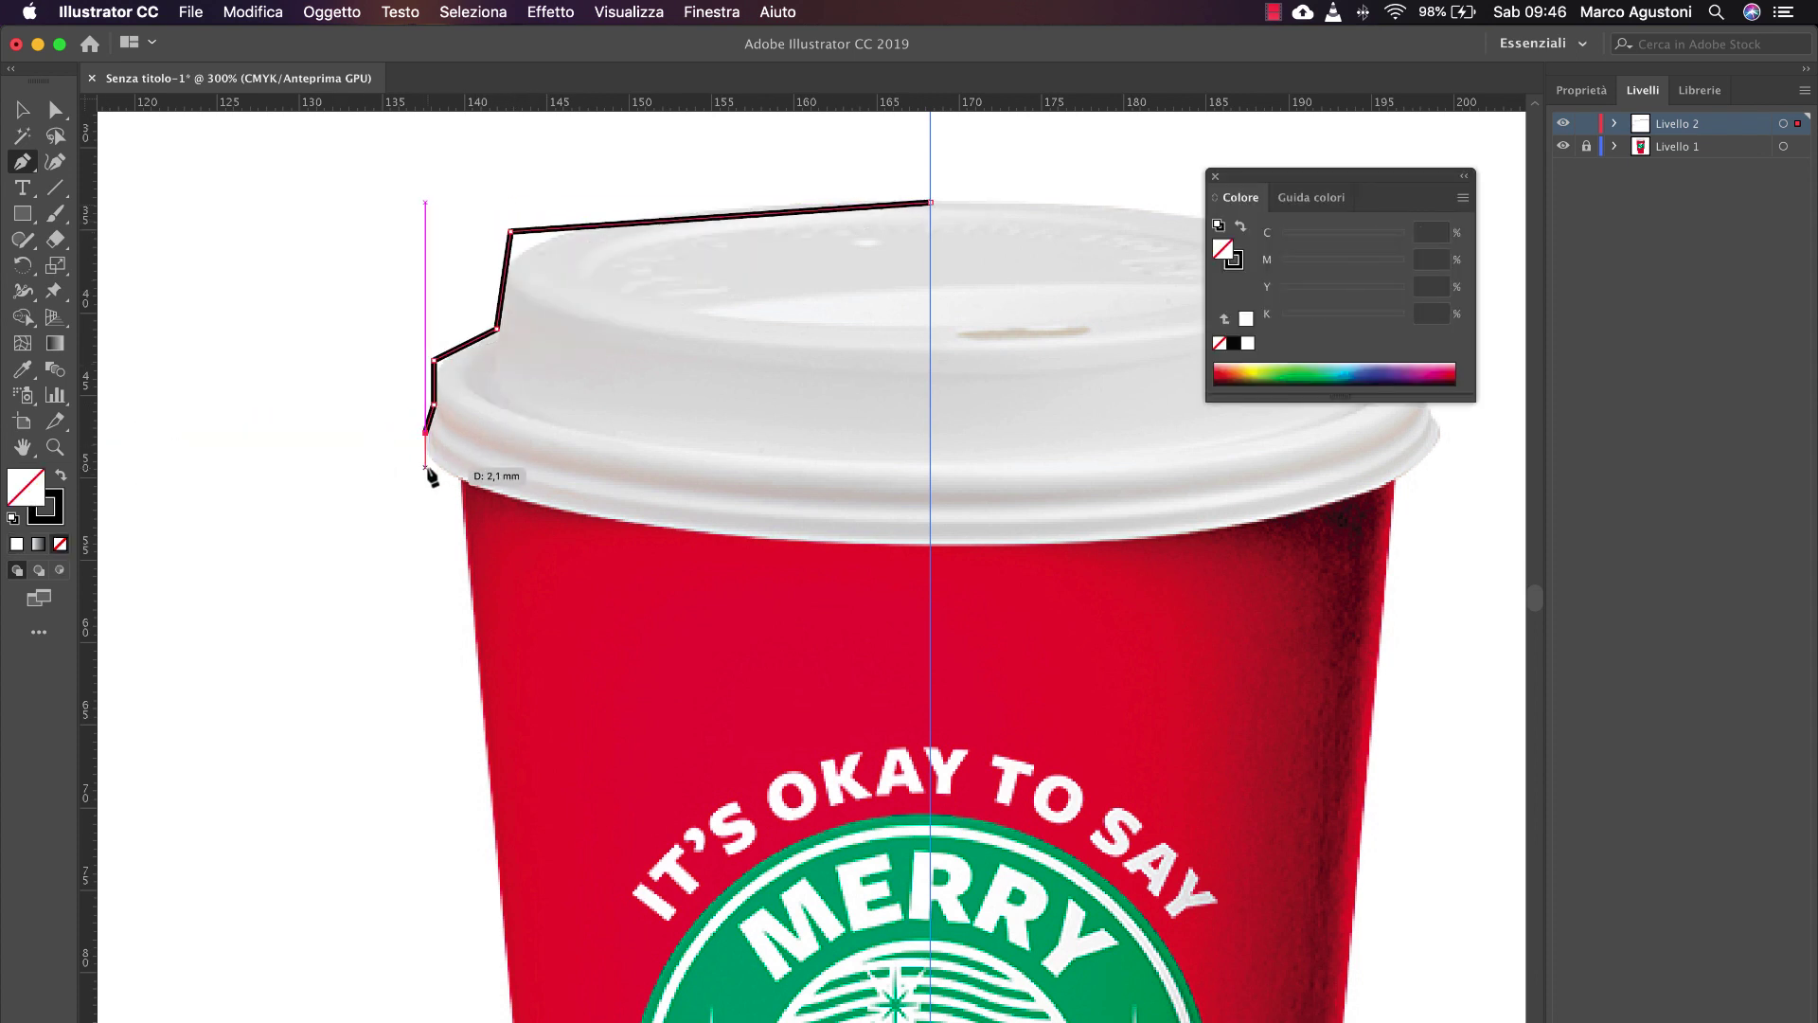
Step: Continue the profile path down the cup's left side to the base at the centre guide and end the path
scroll(431, 455, "down", 15)
left_click(568, 784)
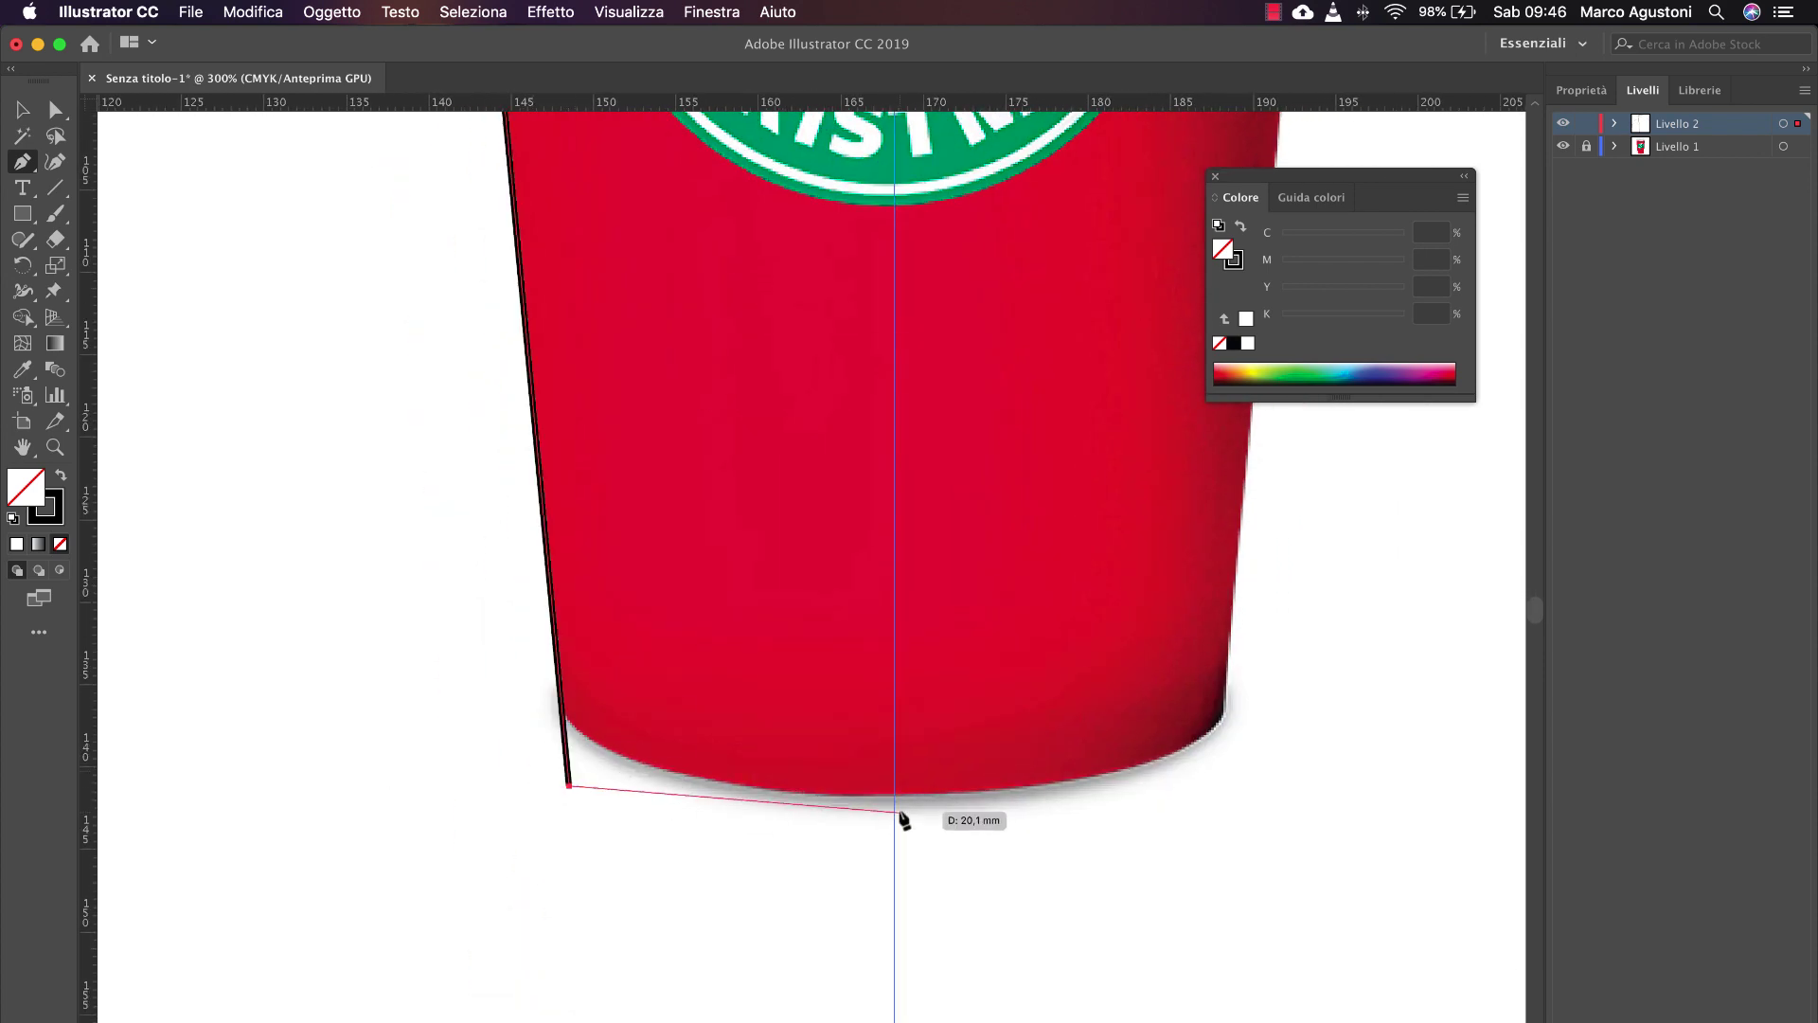
left_click(895, 796)
key("v")
left_click(415, 541)
Step: Select the finished half-cup profile path and set its stroke colour to white
scroll(418, 540, "up", 15)
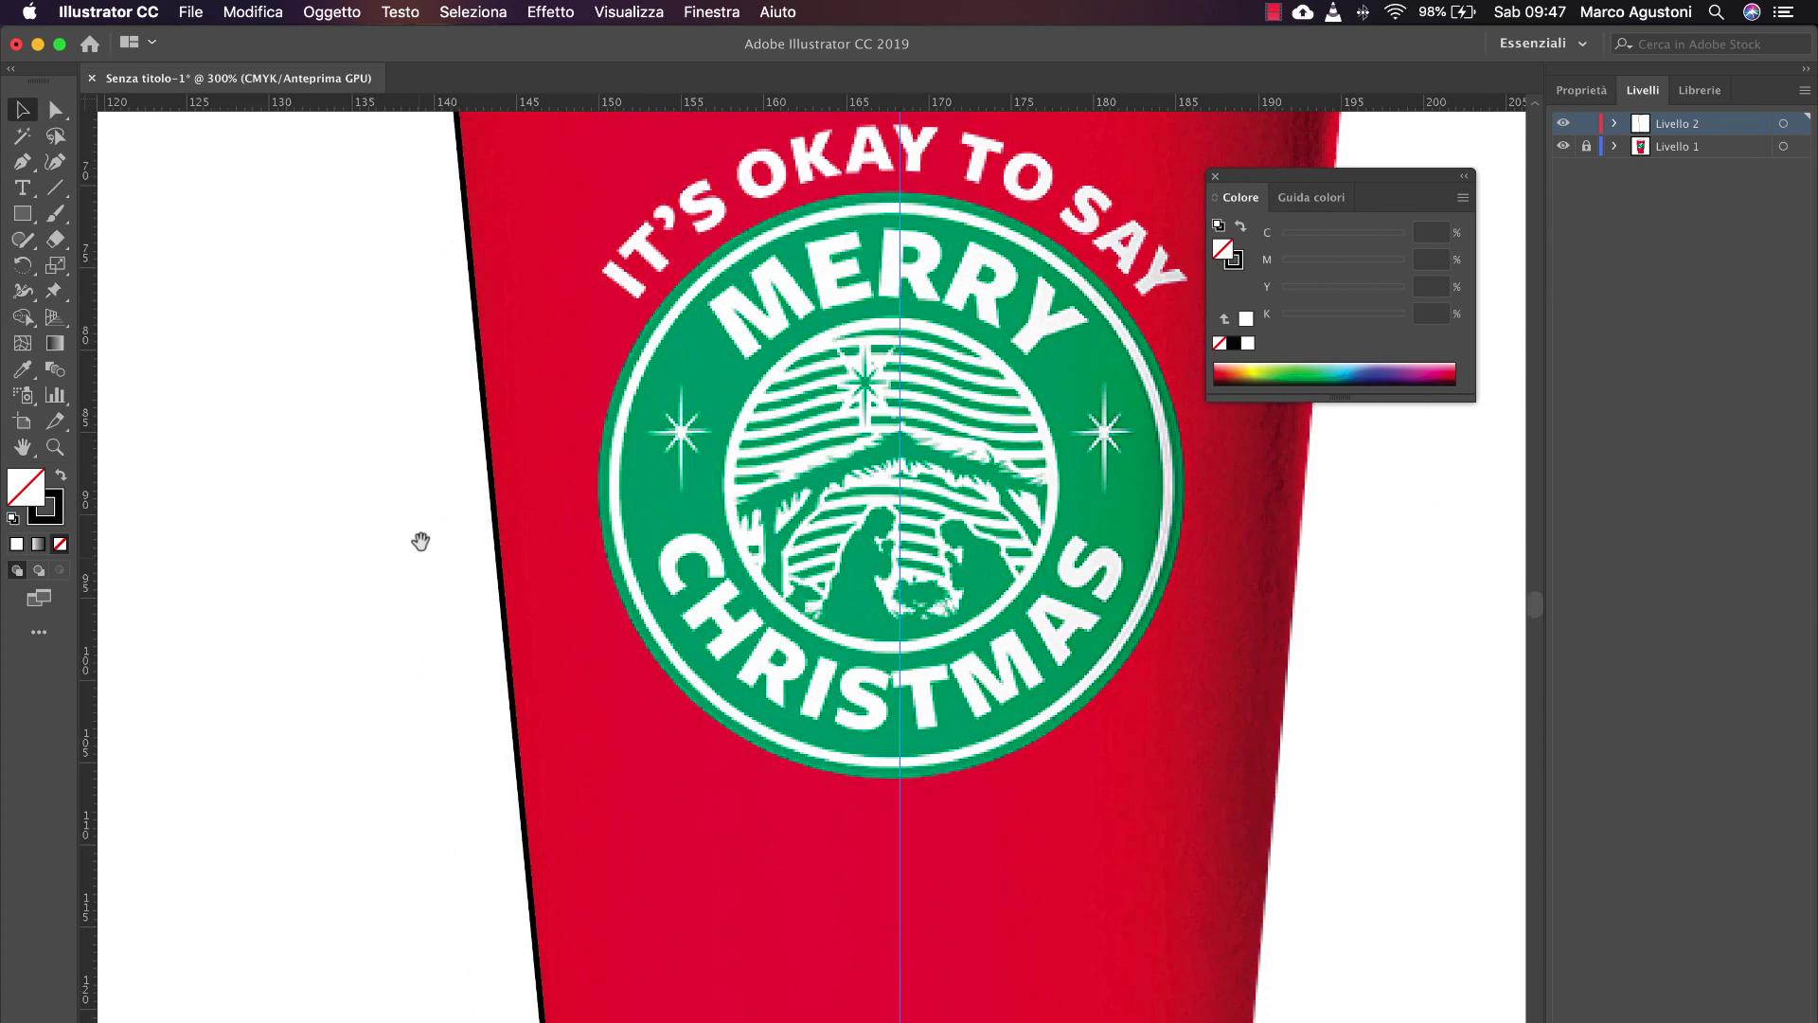
left_click(463, 279)
key("super+minus")
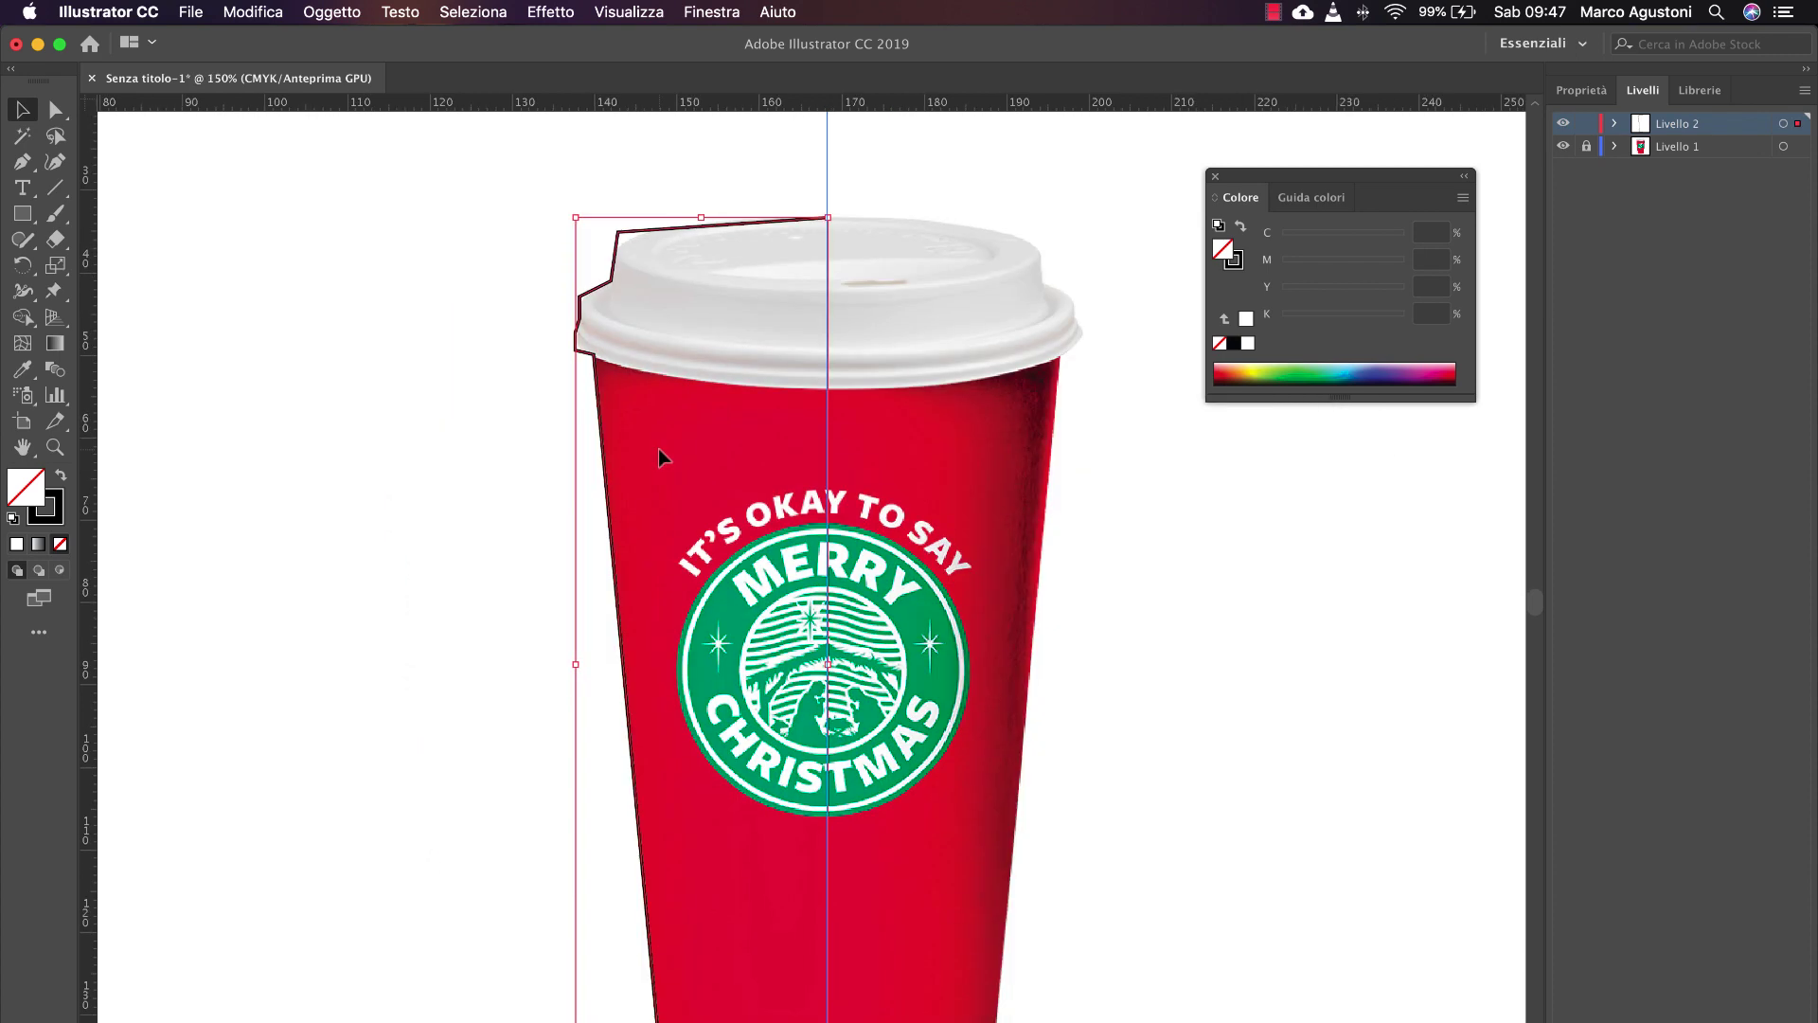
left_click(53, 514)
left_click(1248, 343)
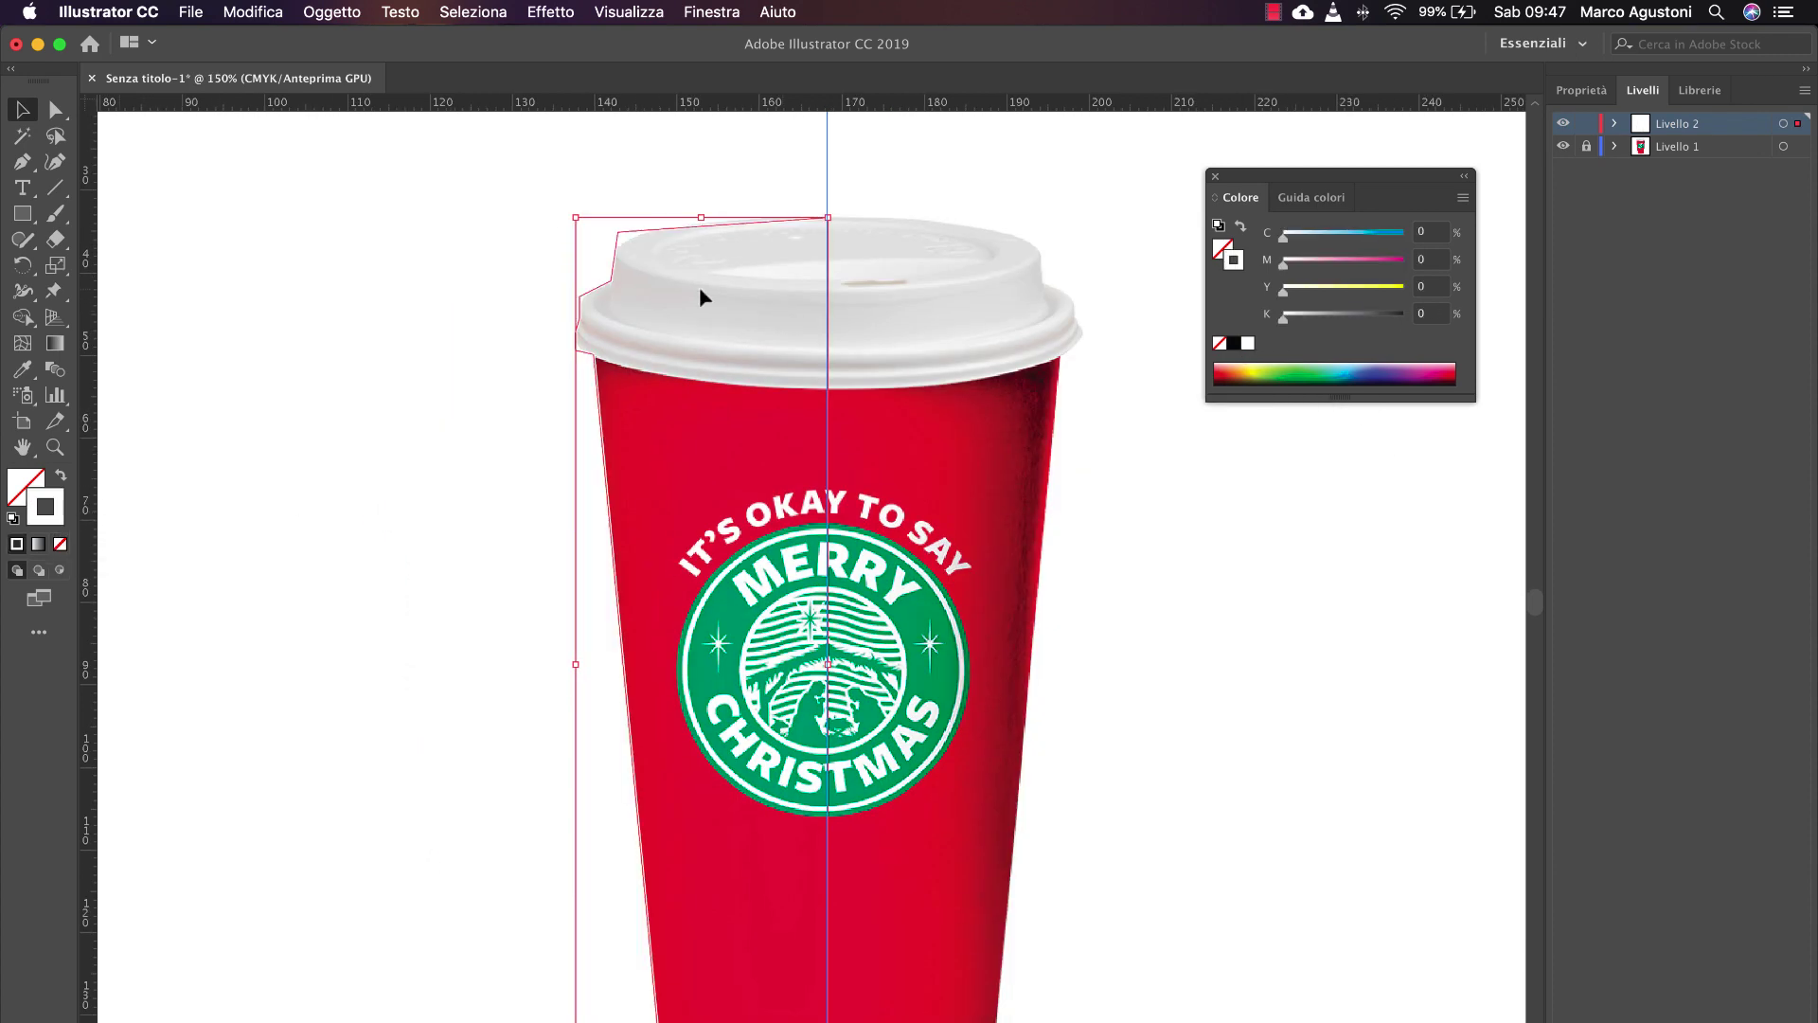
Step: Apply a 360° 3D Revolve effect to the profile, revolving from its right edge (Bordo destro), with the preview enabled
left_click(550, 12)
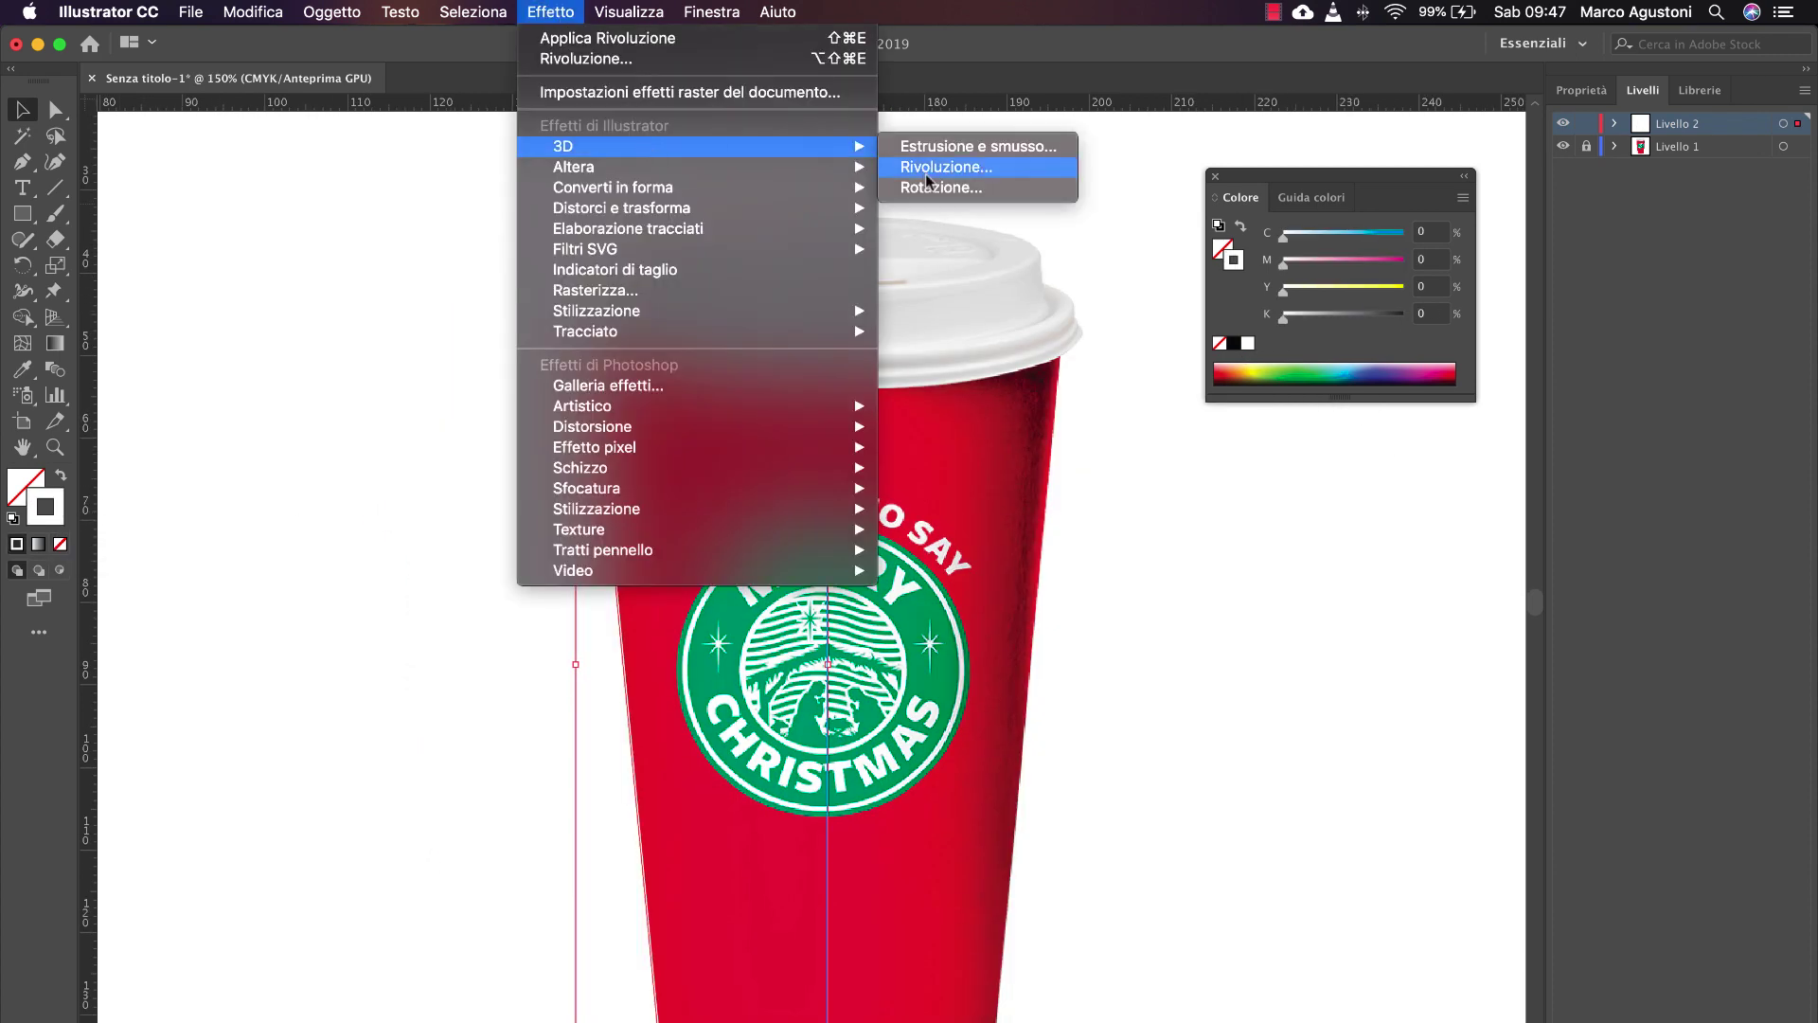
left_click(976, 162)
left_click_drag(1155, 107, 1234, 126)
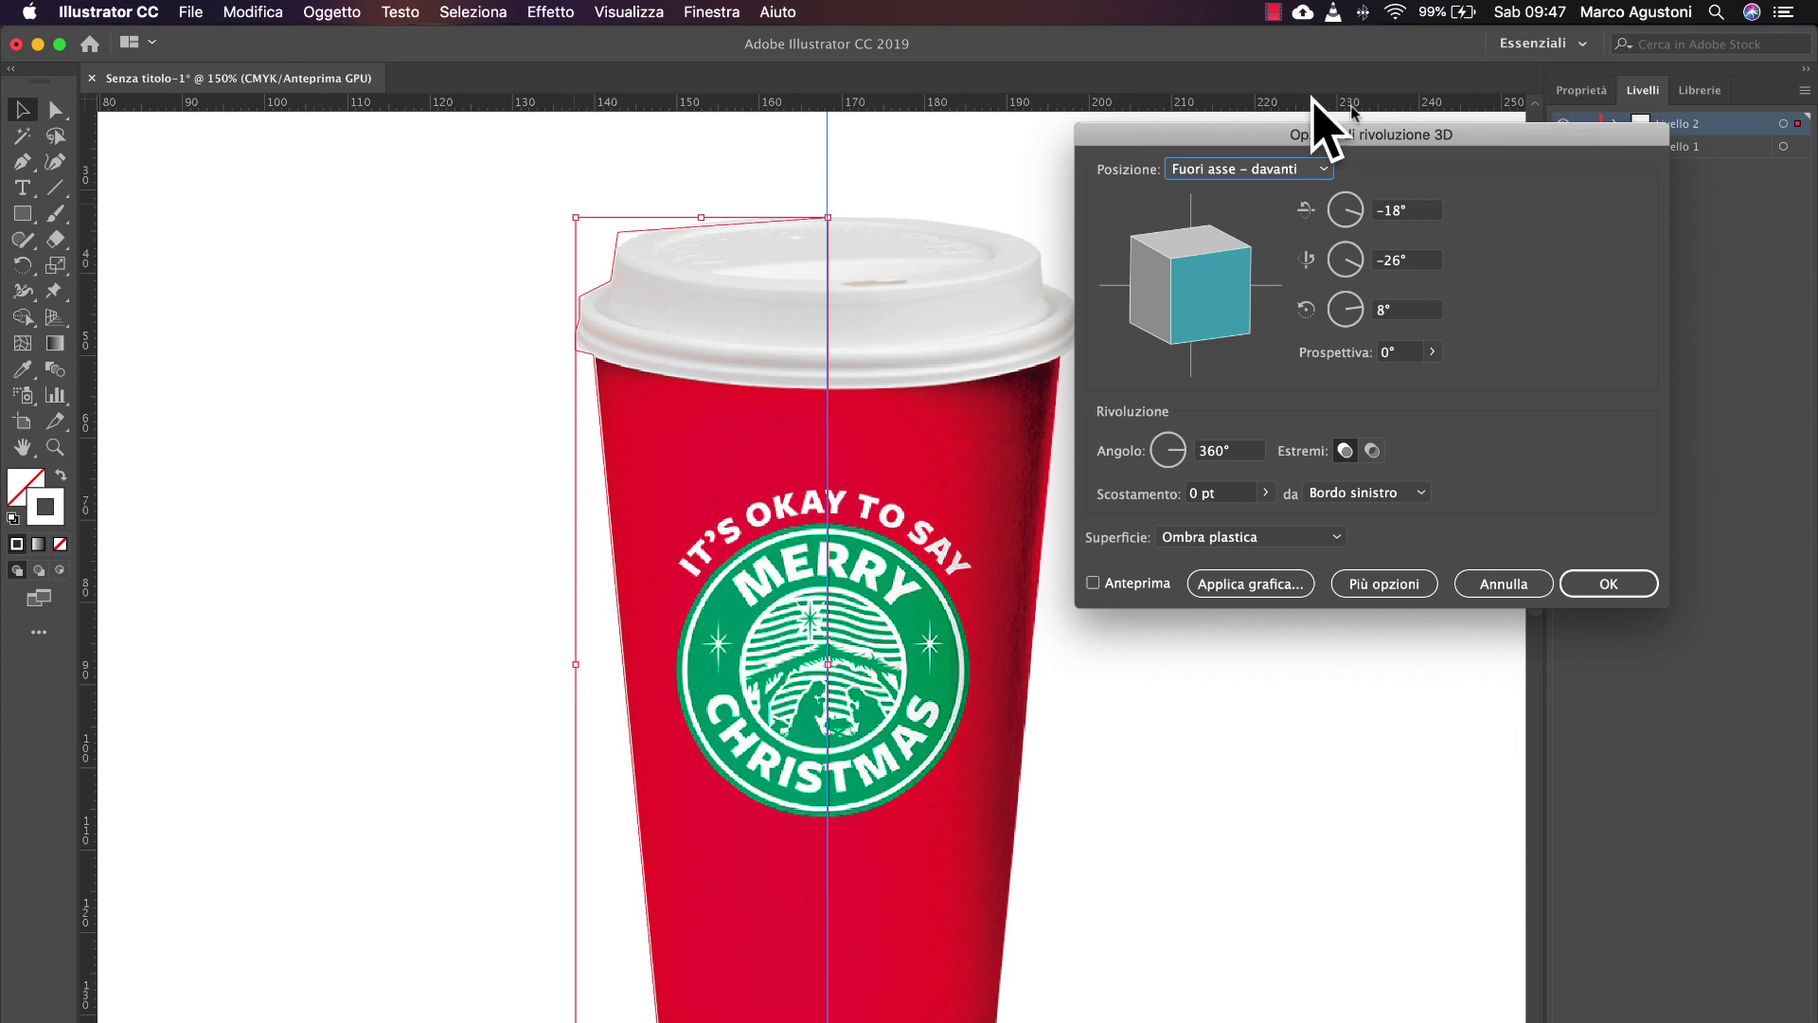
left_click(1119, 585)
left_click(1363, 492)
left_click(1361, 541)
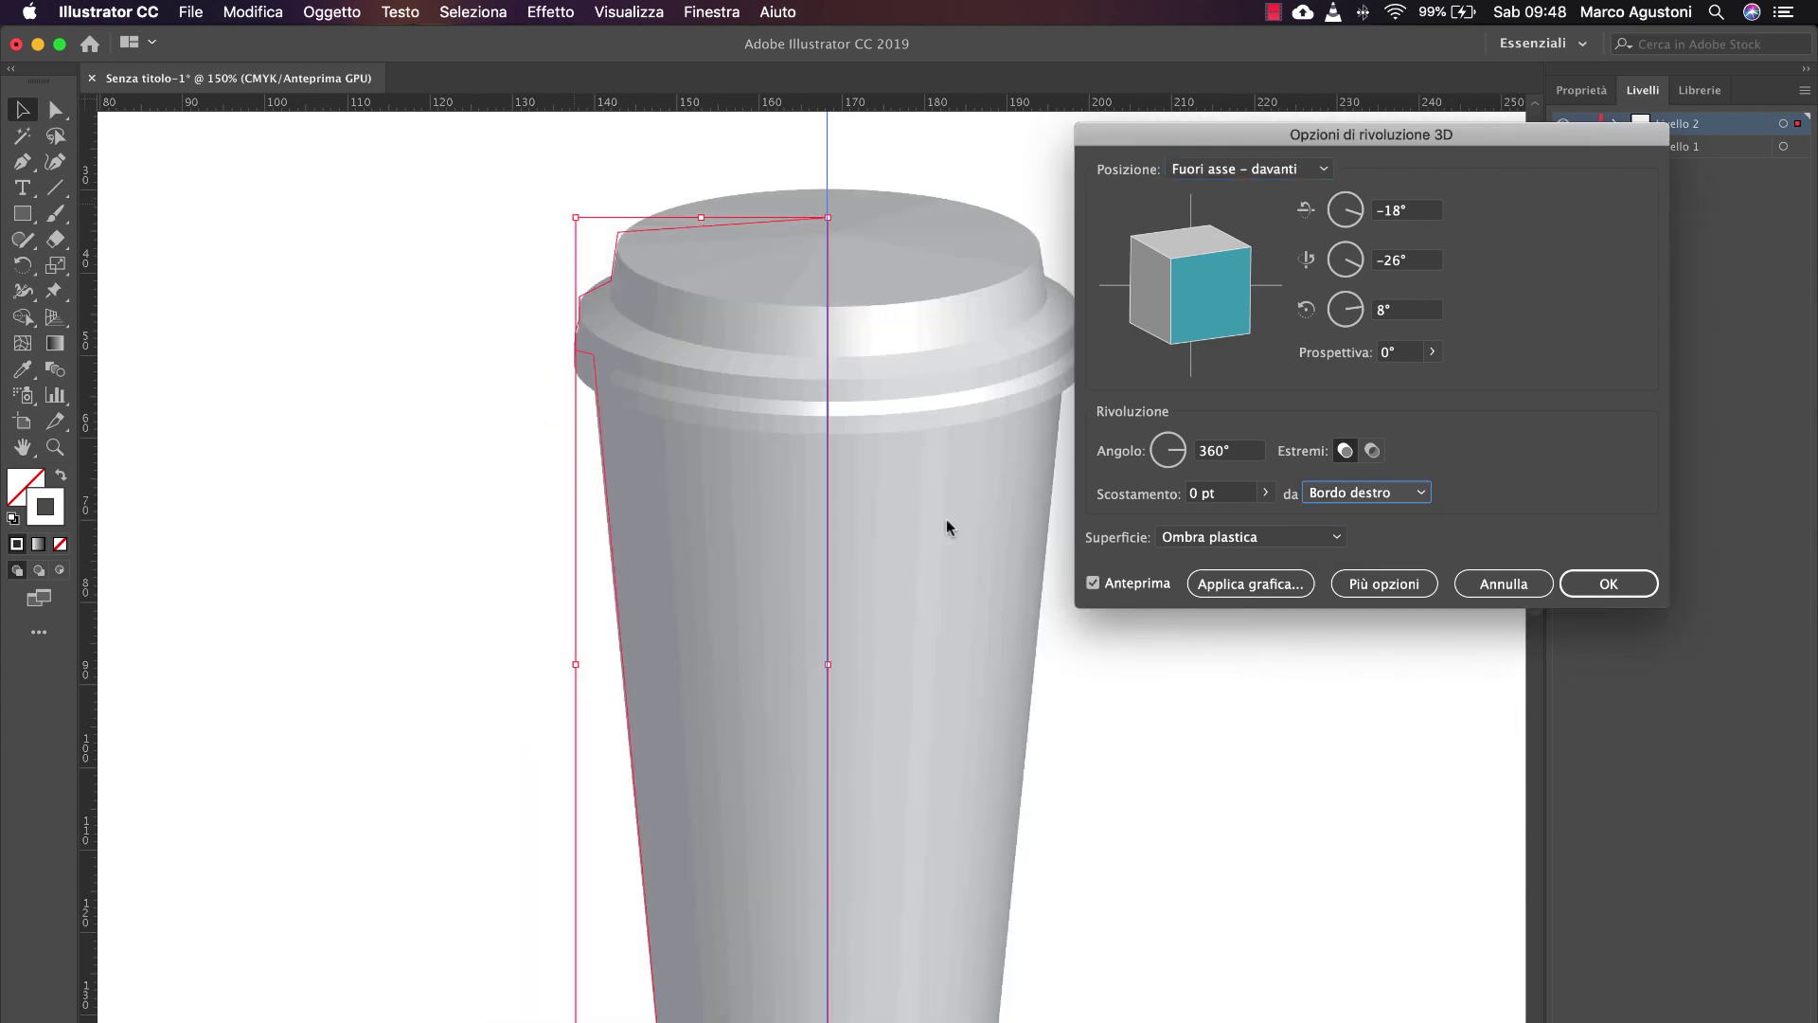
left_click(1608, 584)
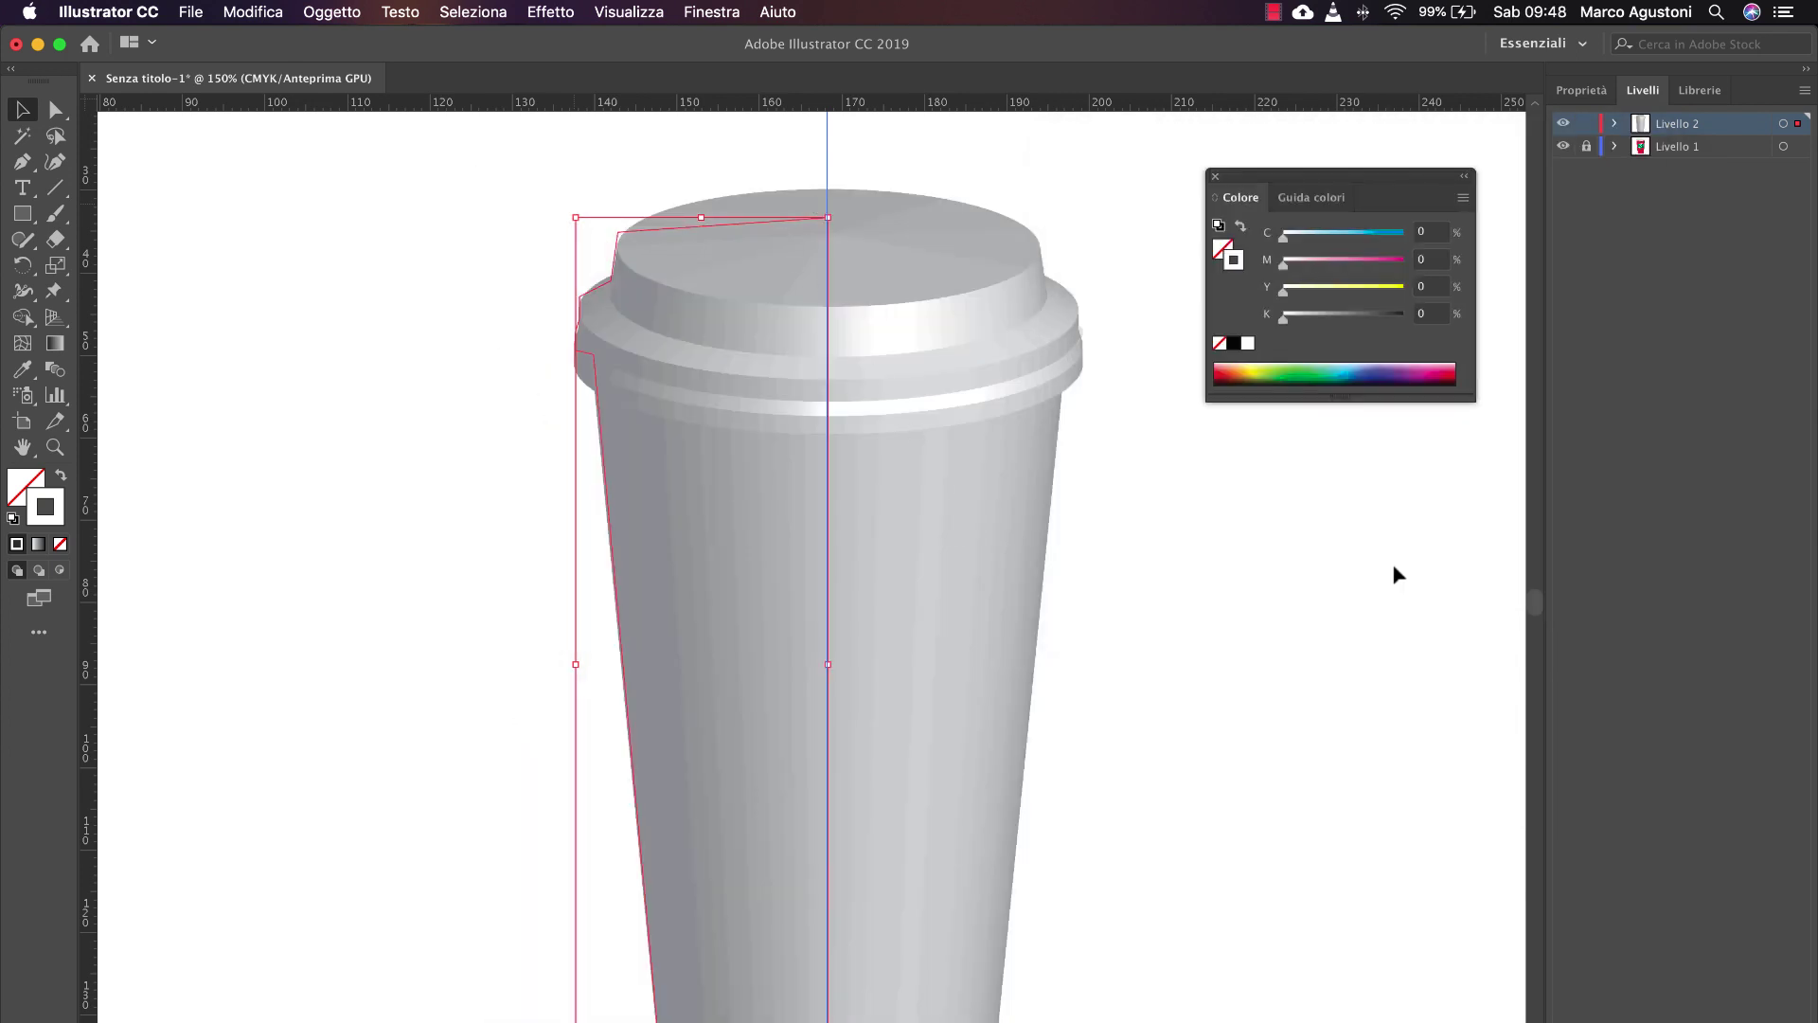
Step: Move the revolved cup to the left of the reference photo and shift the colour panel clear of both cups
left_click_drag(750, 225, 365, 235)
mouse_move(372, 227)
left_mouse_down()
mouse_move(539, 216)
mouse_move(348, 217)
left_mouse_up()
key("super+minus")
left_click_drag(543, 288, 499, 275)
left_click_drag(1325, 176, 1470, 150)
left_click(1113, 459)
key("super+plus")
left_click_drag(1109, 460, 960, 461)
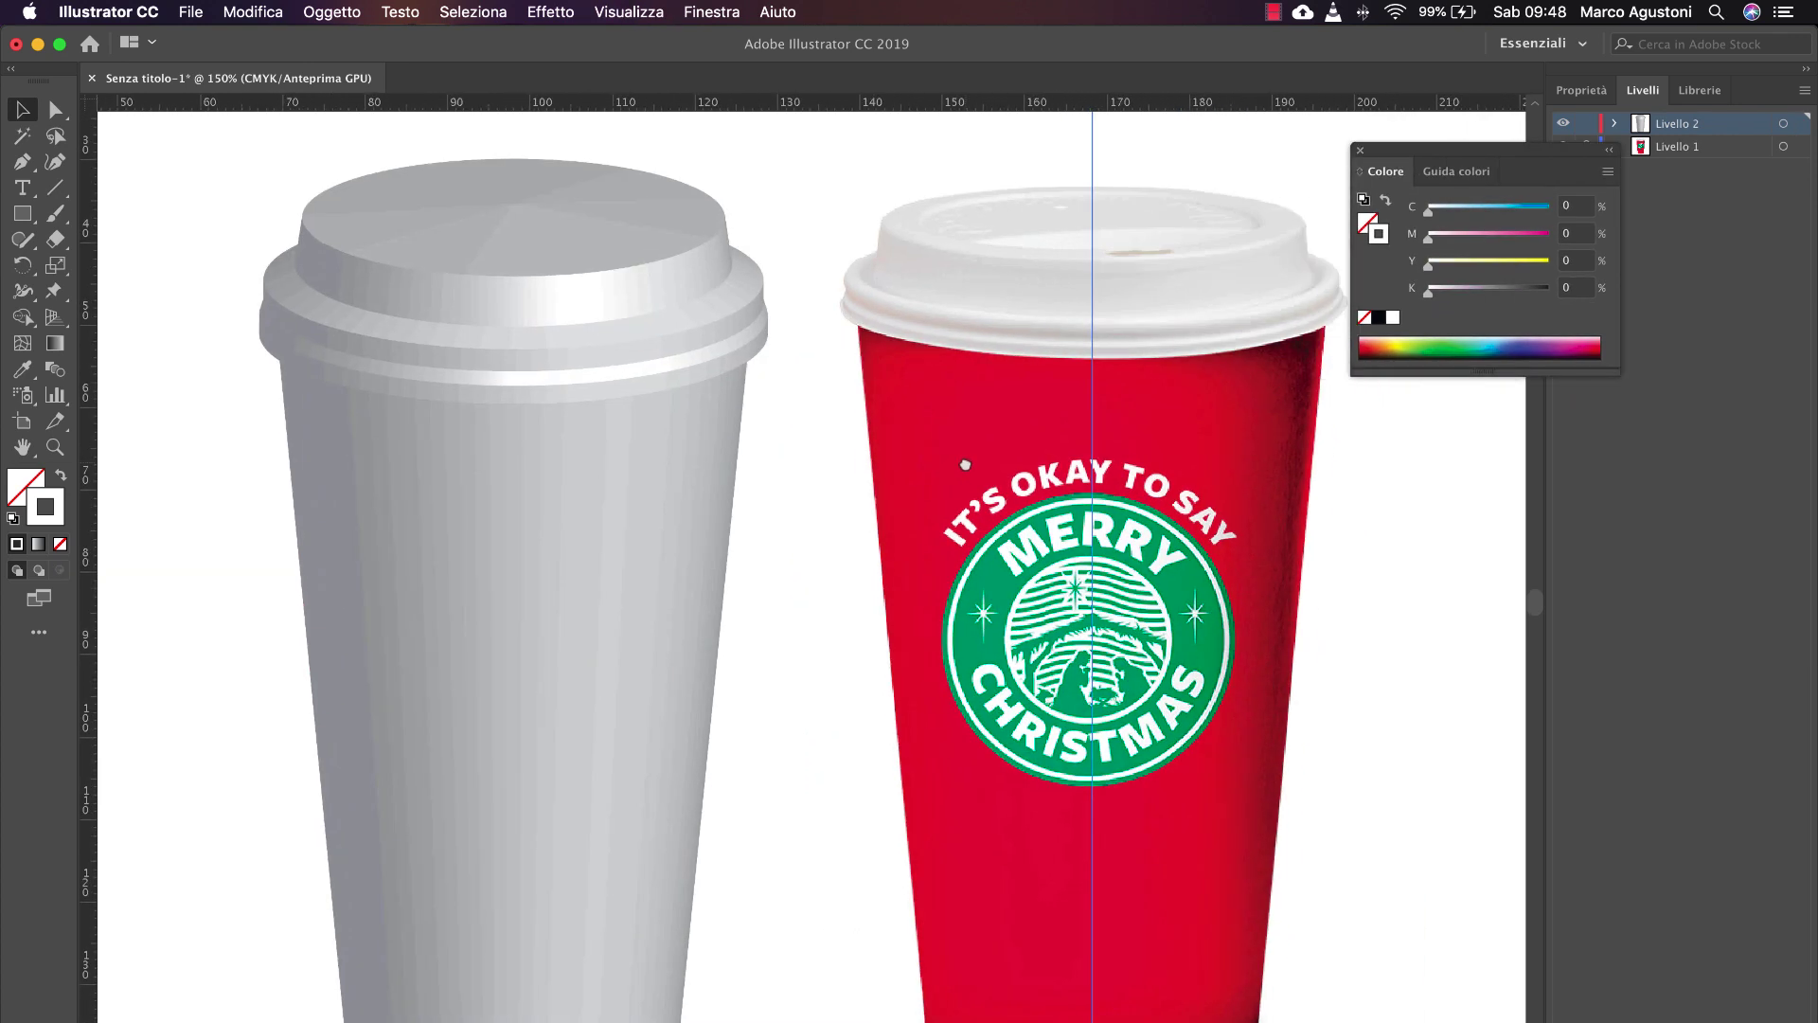
Step: Show the Appearance panel, try a new rotation in the cup's 3D Revolve options and cancel it
left_click(727, 14)
left_click(821, 336)
left_click_drag(852, 361, 852, 216)
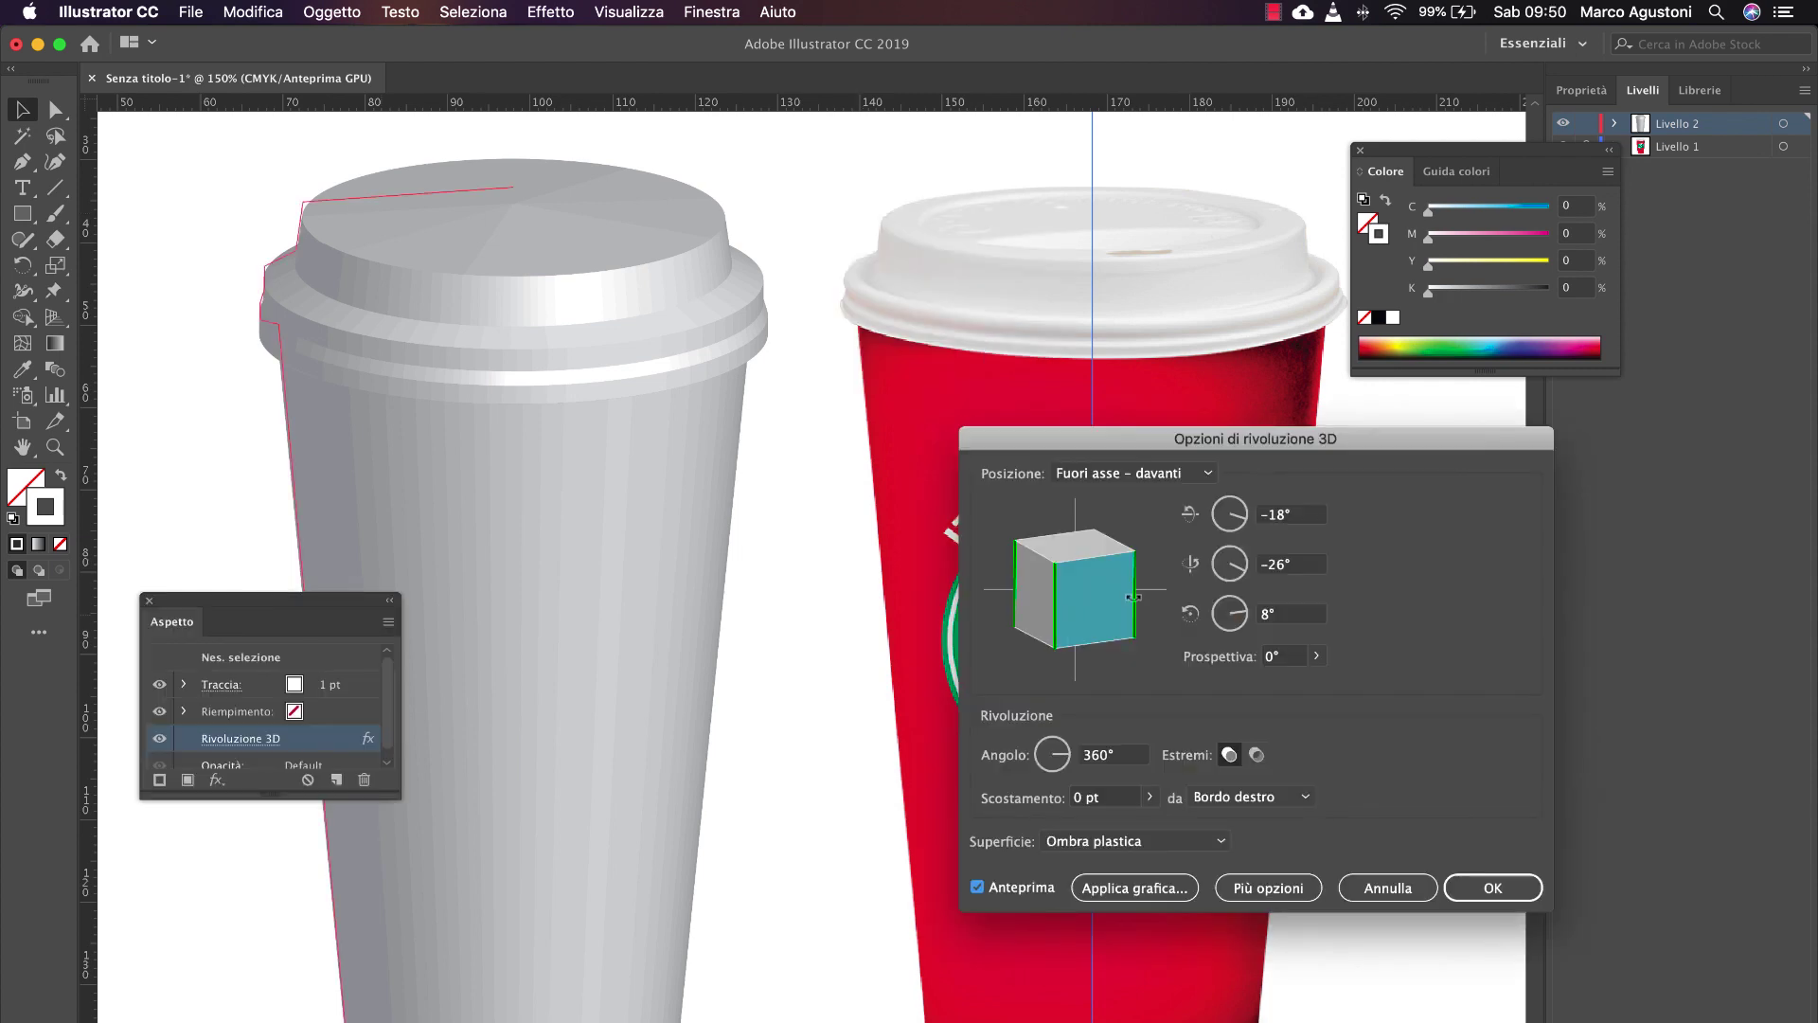
left_click_drag(1074, 573, 1073, 552)
left_click(1388, 887)
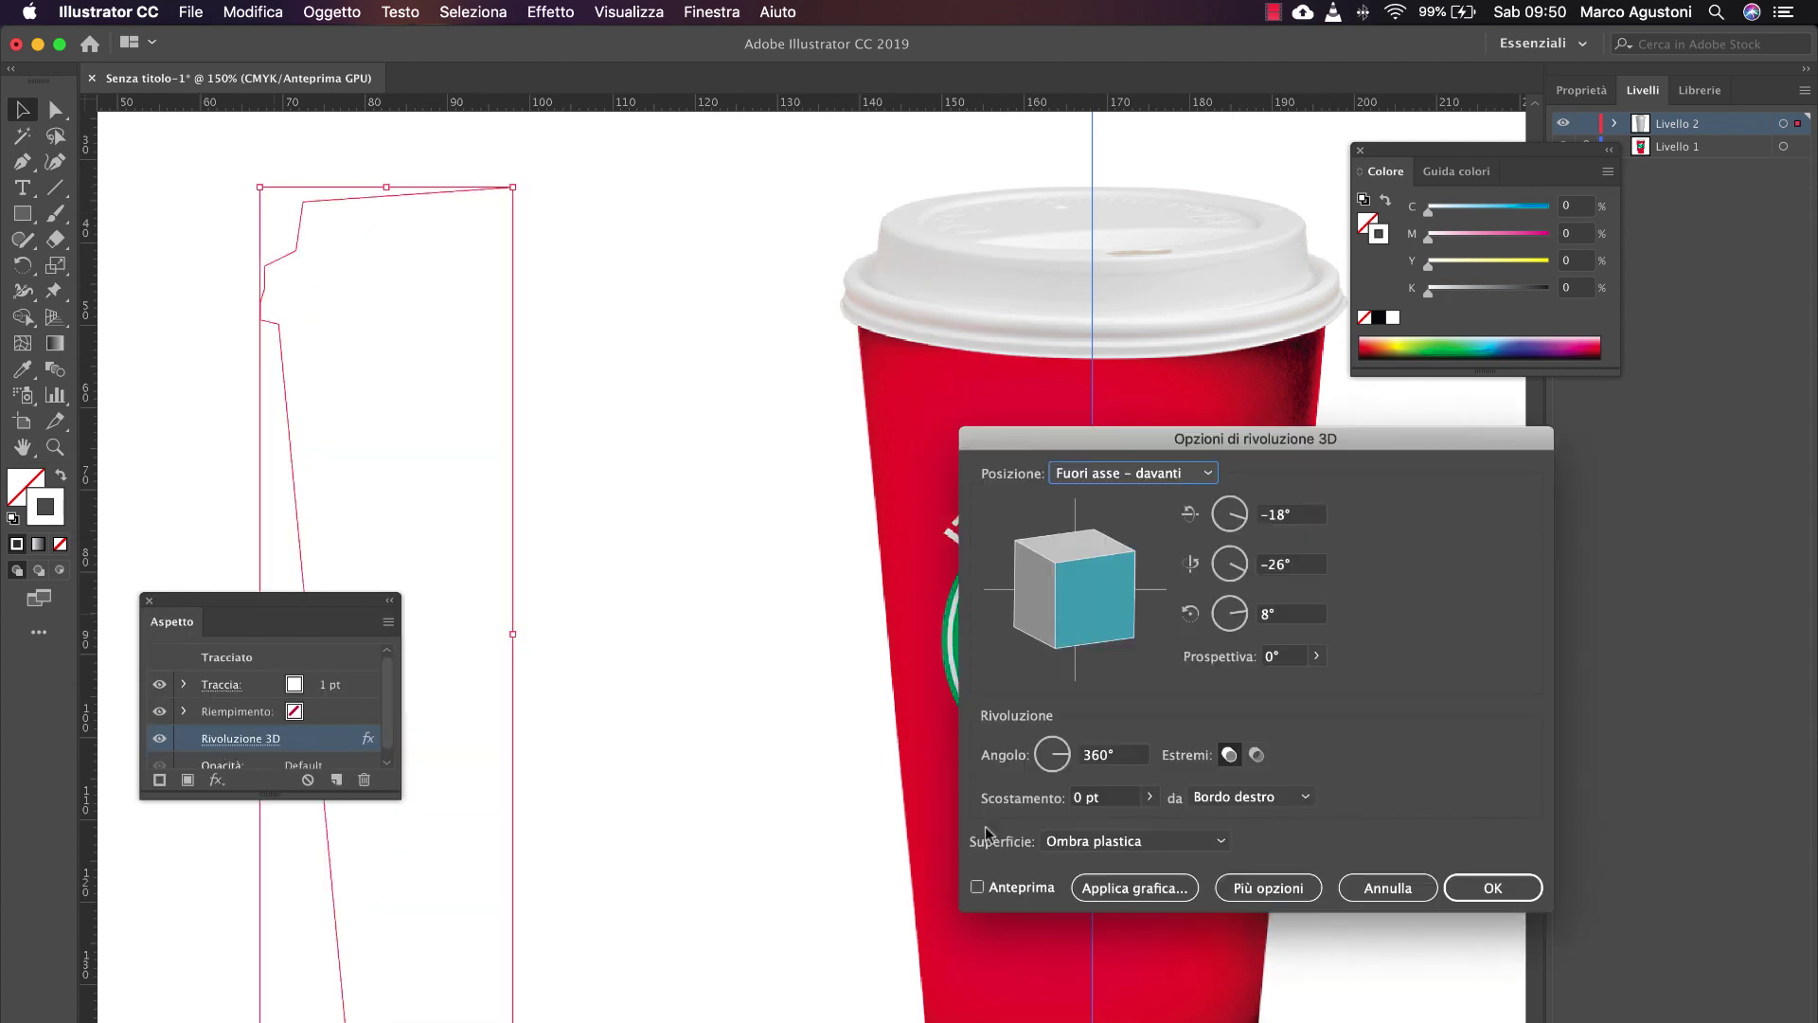
Step: Set the cup's 3D Revolve rotation to -9° about the X axis and 0° about the Y and Z axes
left_click_drag(1108, 566, 1114, 589)
left_click_drag(1294, 568, 1251, 581)
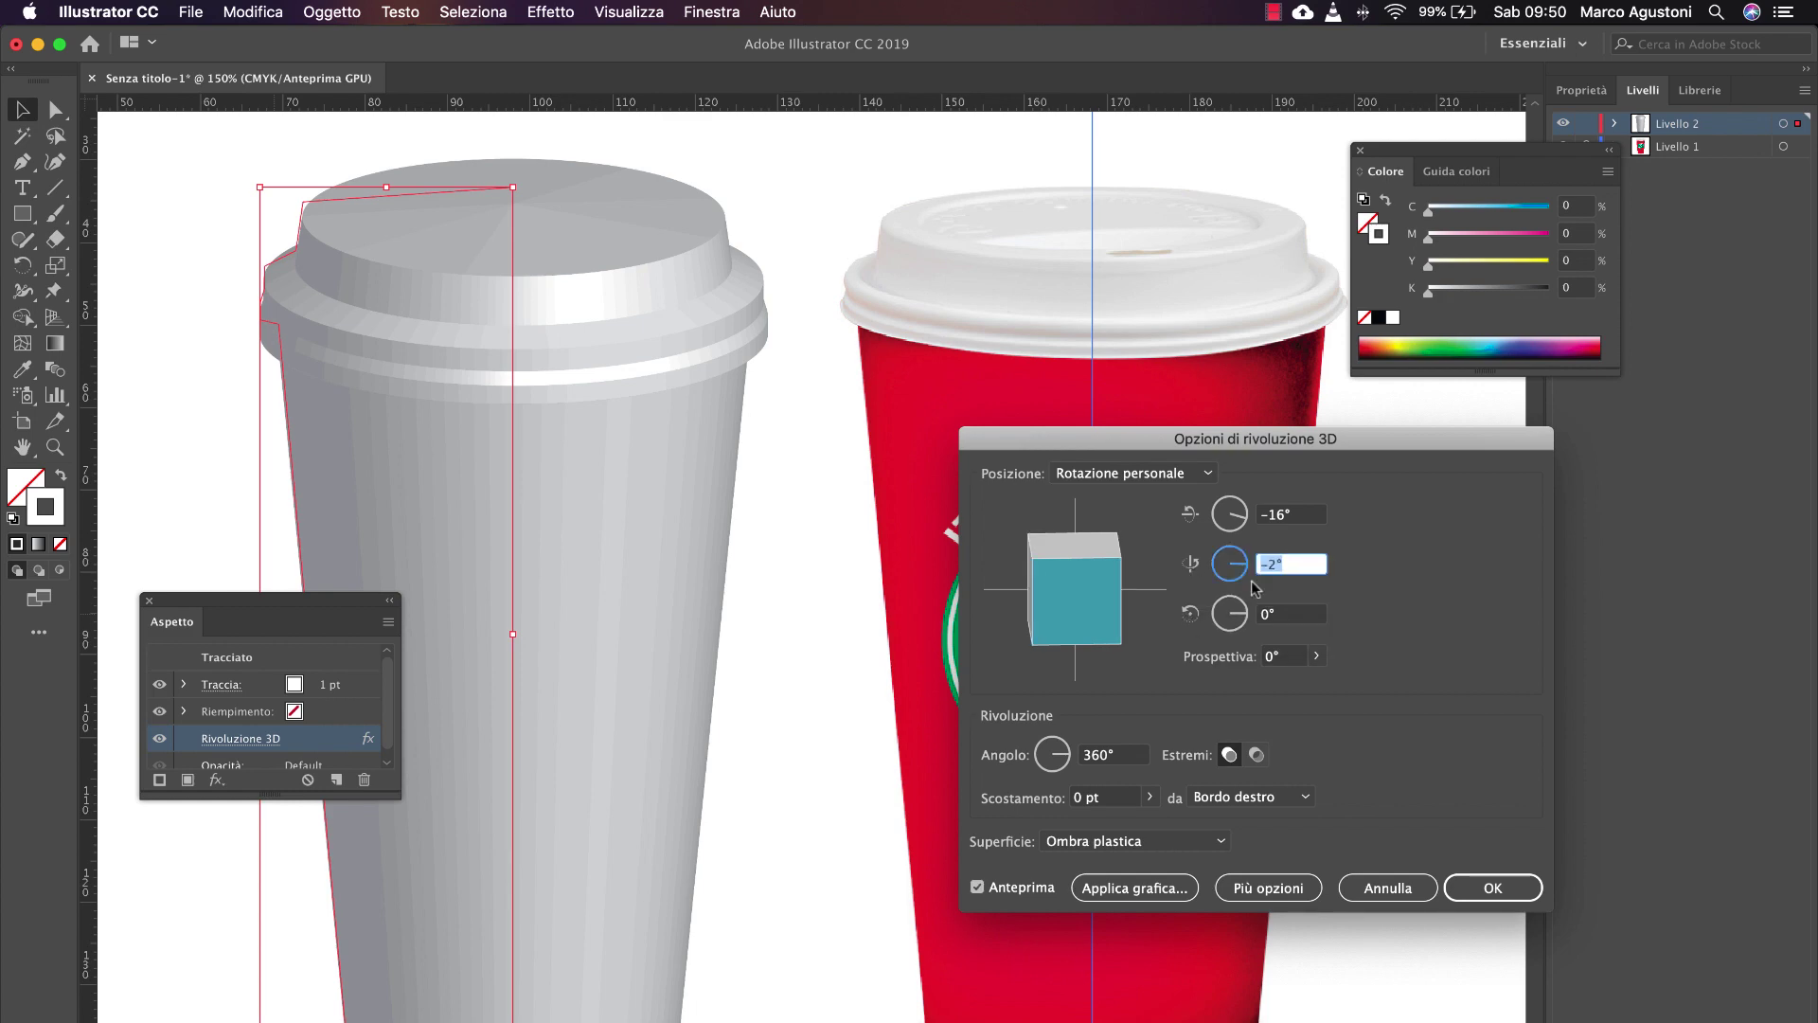
type("0")
key("Tab")
left_click(1305, 515)
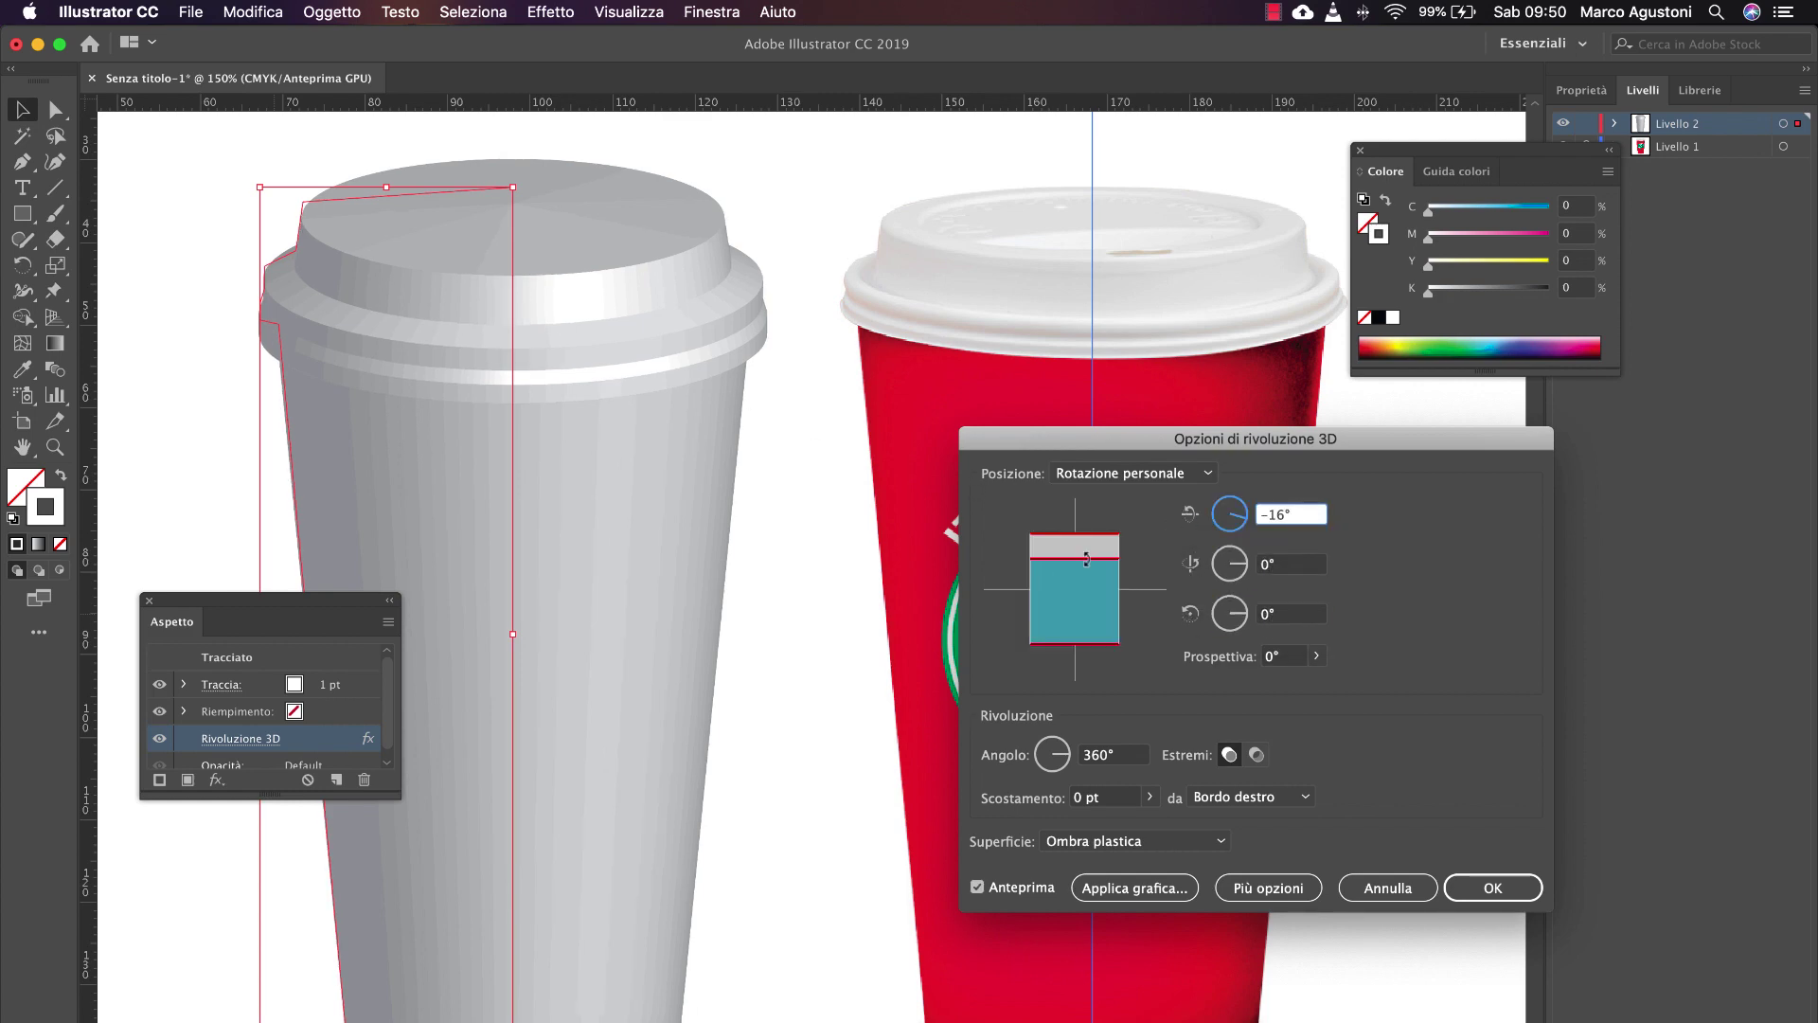
left_click_drag(1086, 559, 1068, 551)
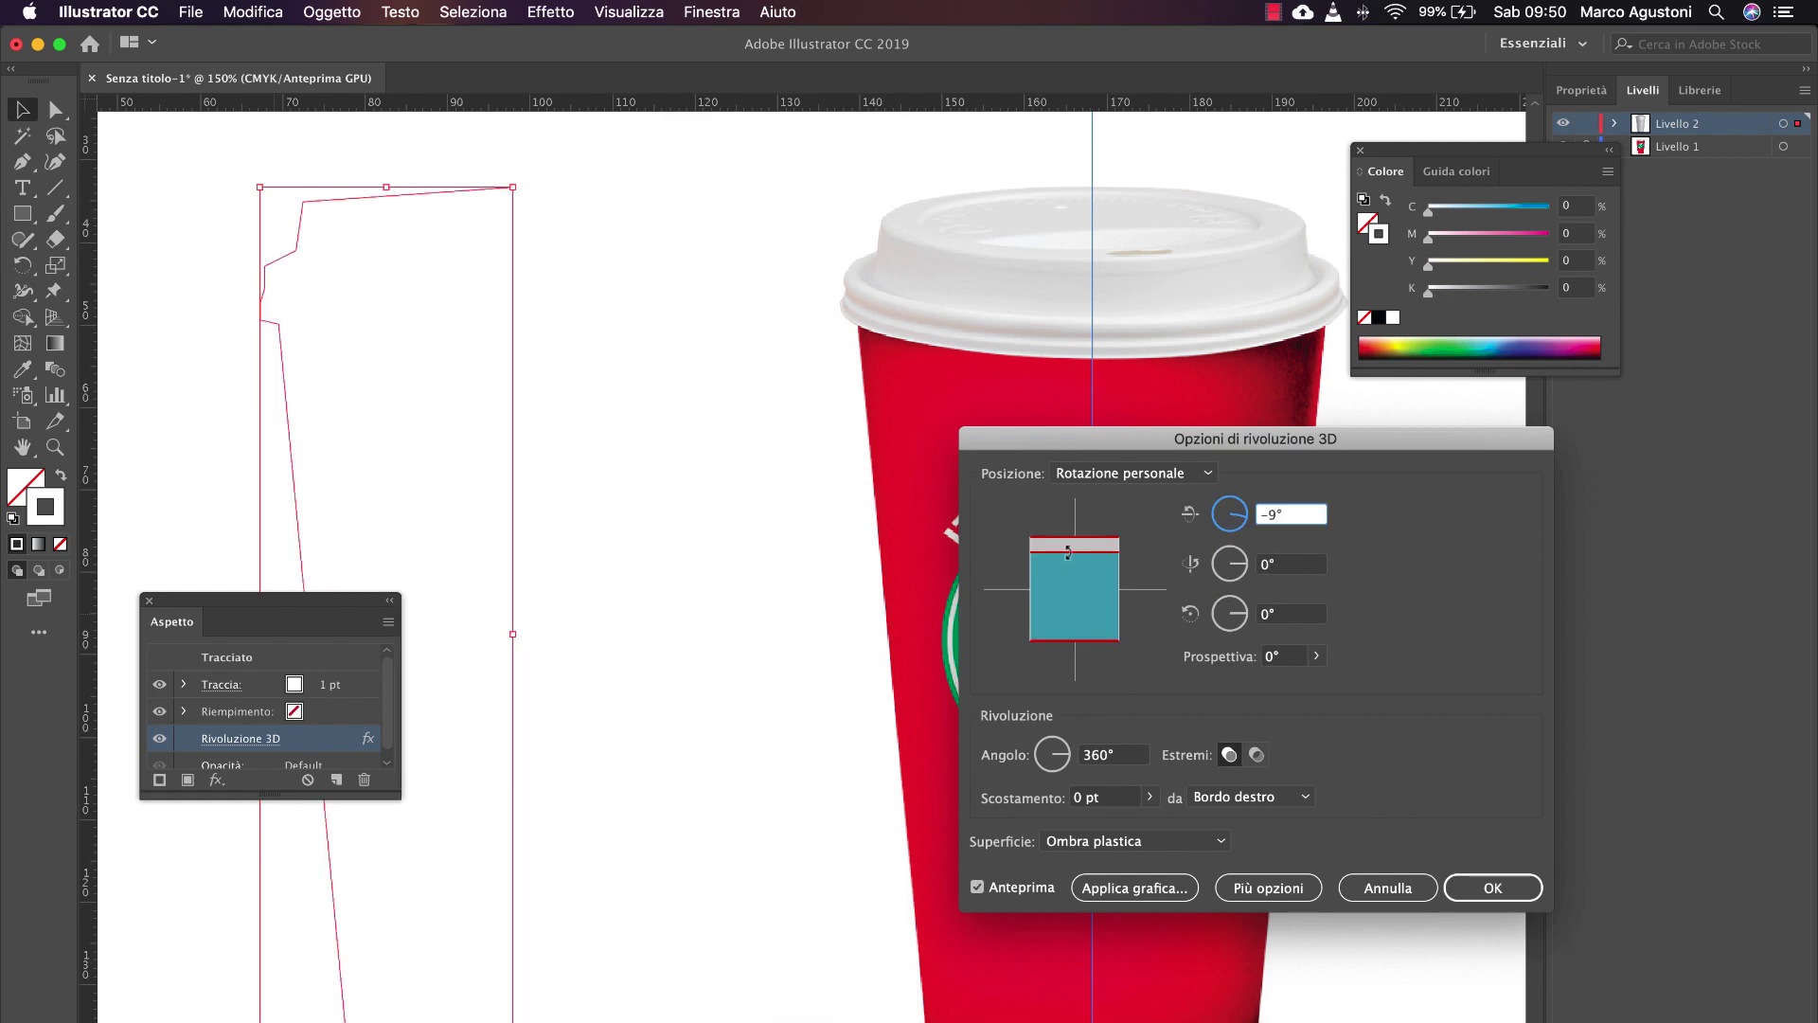
left_click_drag(1311, 514, 1246, 514)
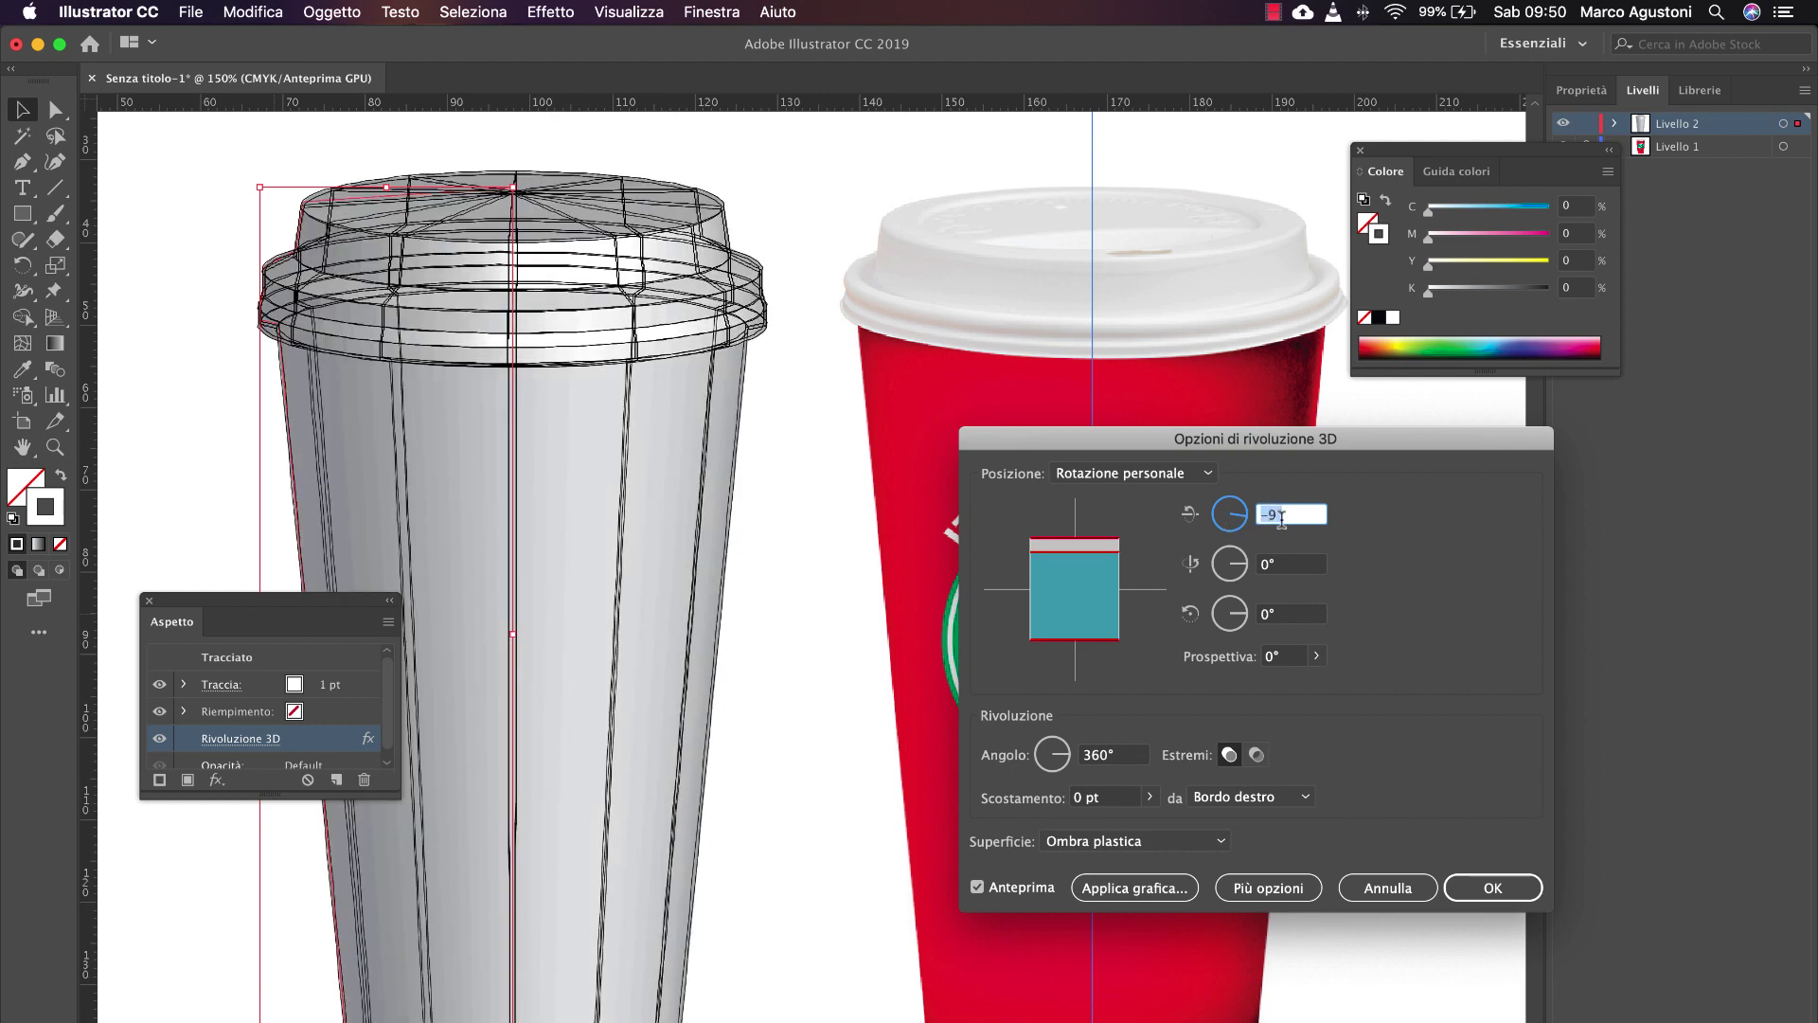
left_click(1492, 887)
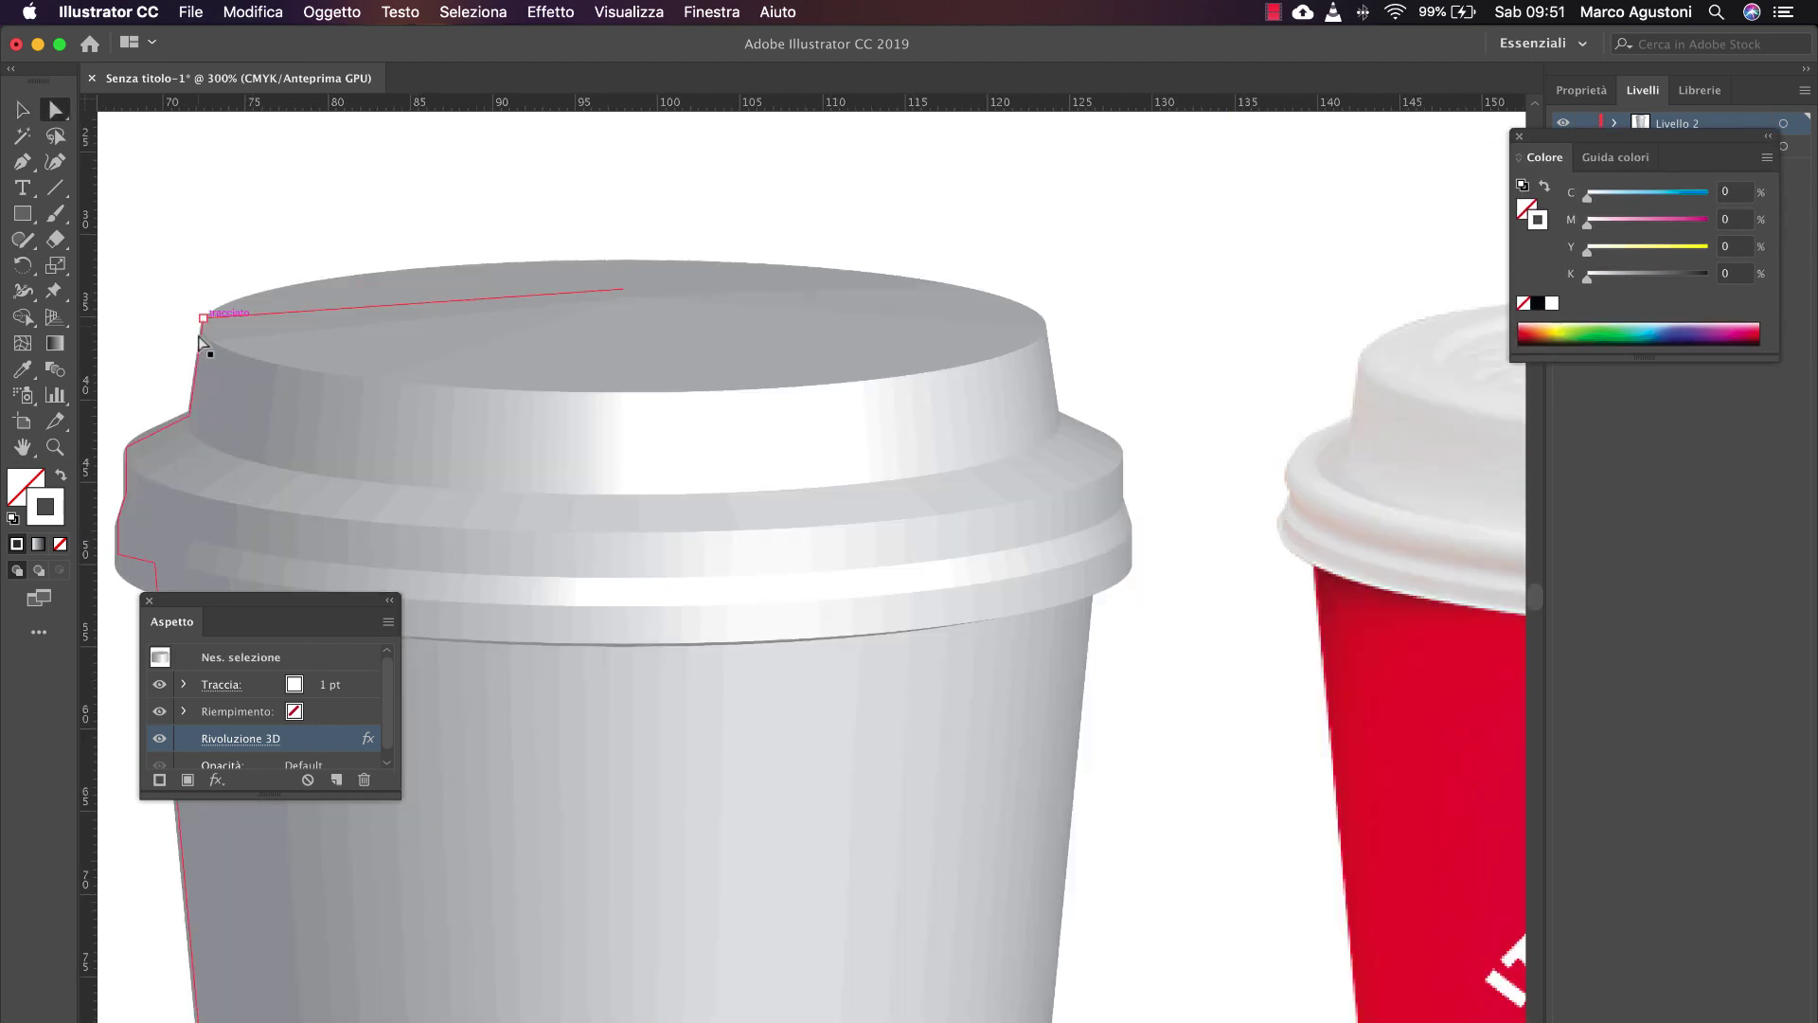
Step: Round the upper outer corner of the lid on the profile path to match the reference photo
left_click(199, 337)
left_click_drag(217, 334, 217, 340)
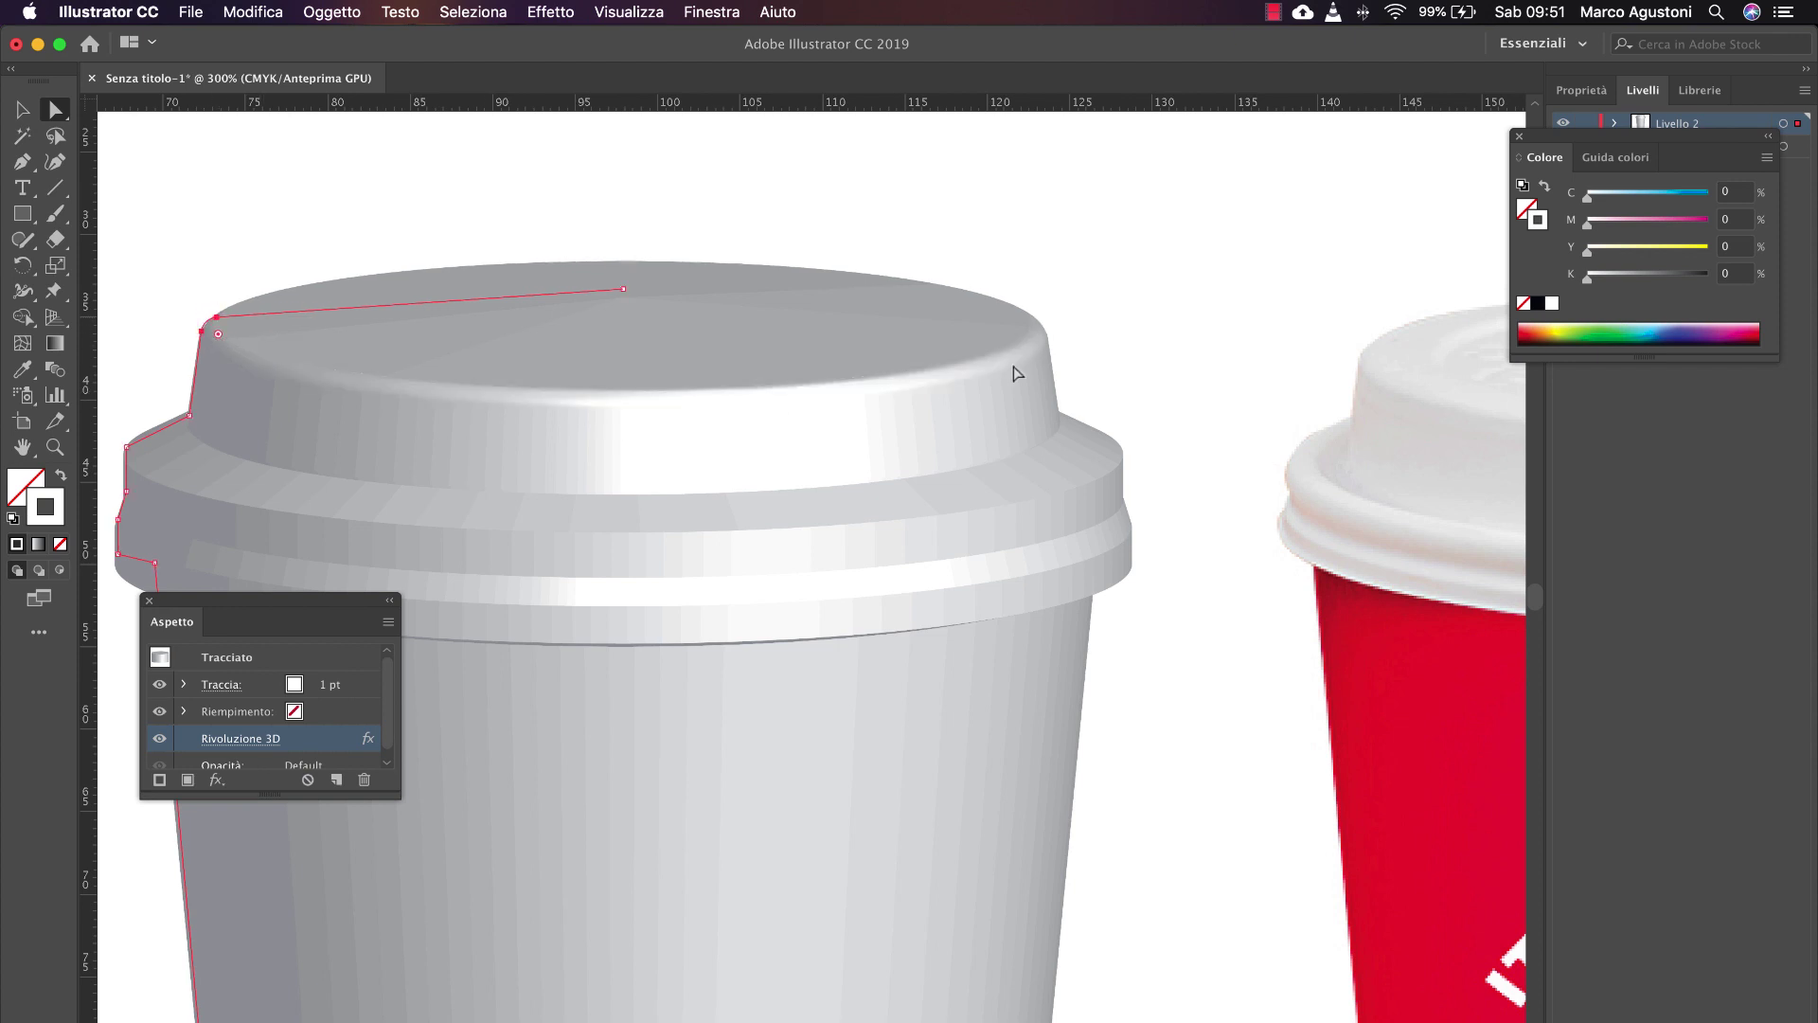
scroll(1076, 379, "right", 5)
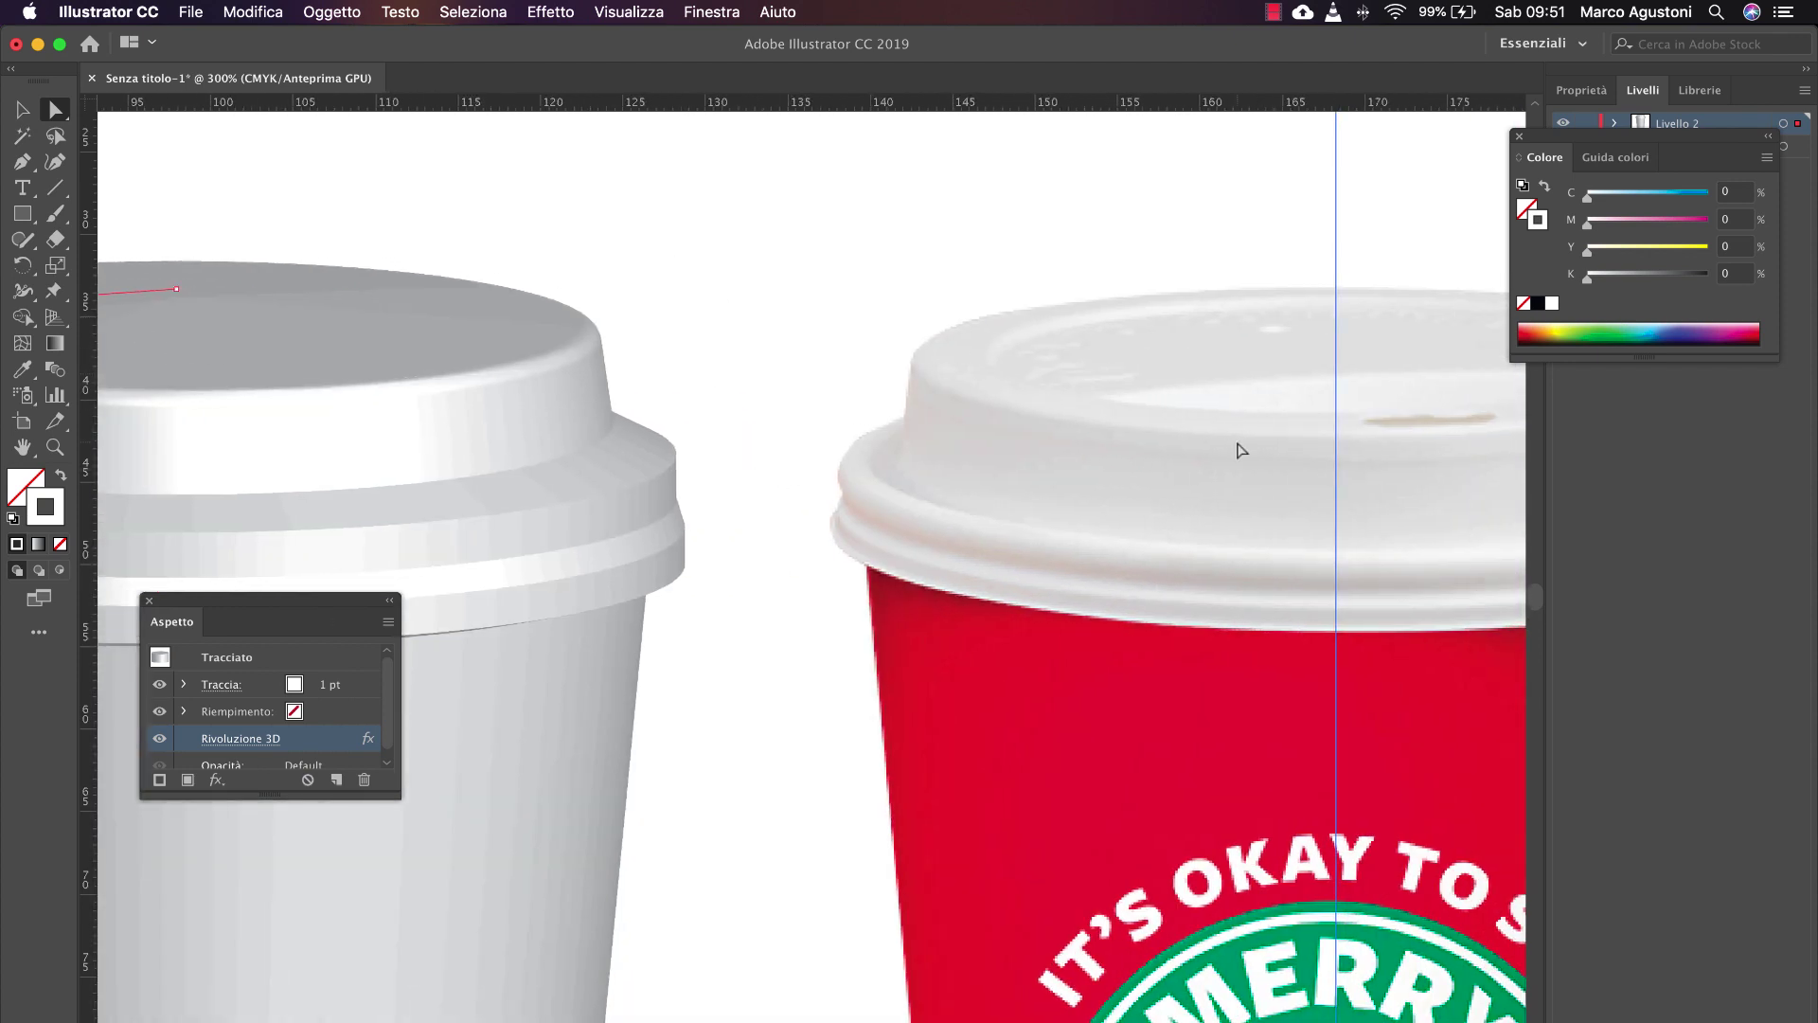
left_click_drag(281, 420, 279, 428)
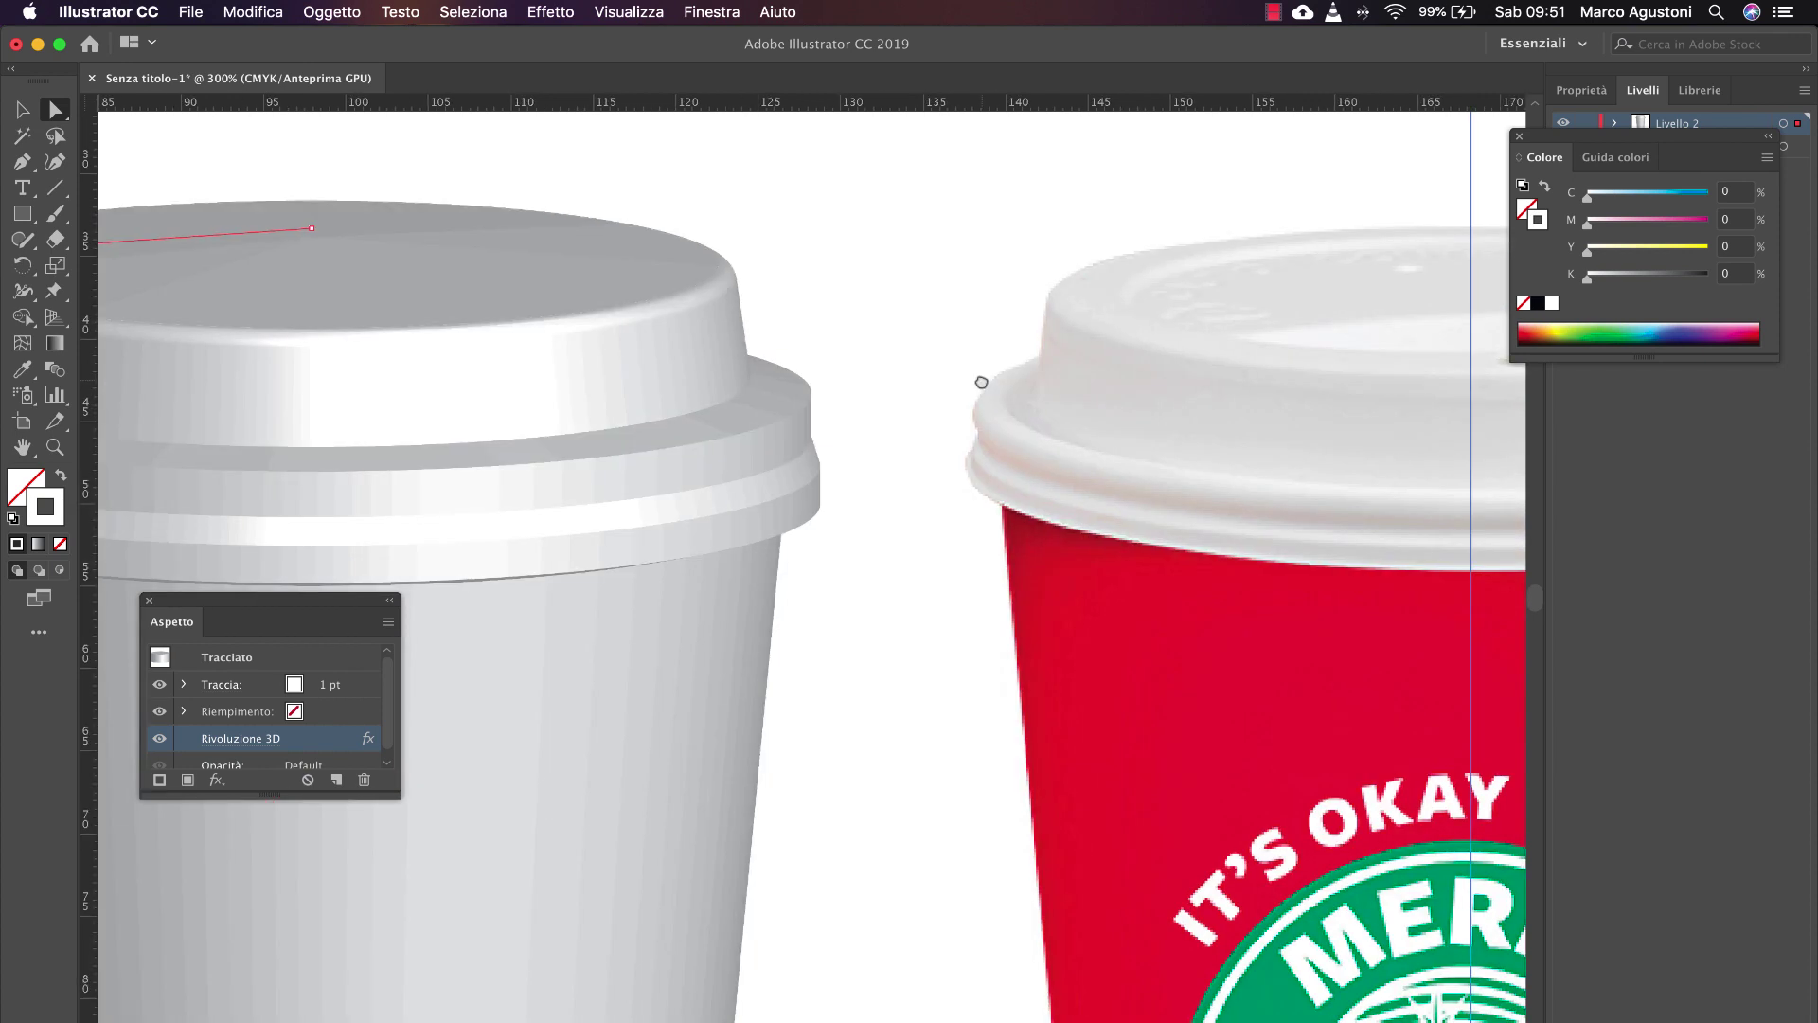
scroll(896, 441, "left", 4)
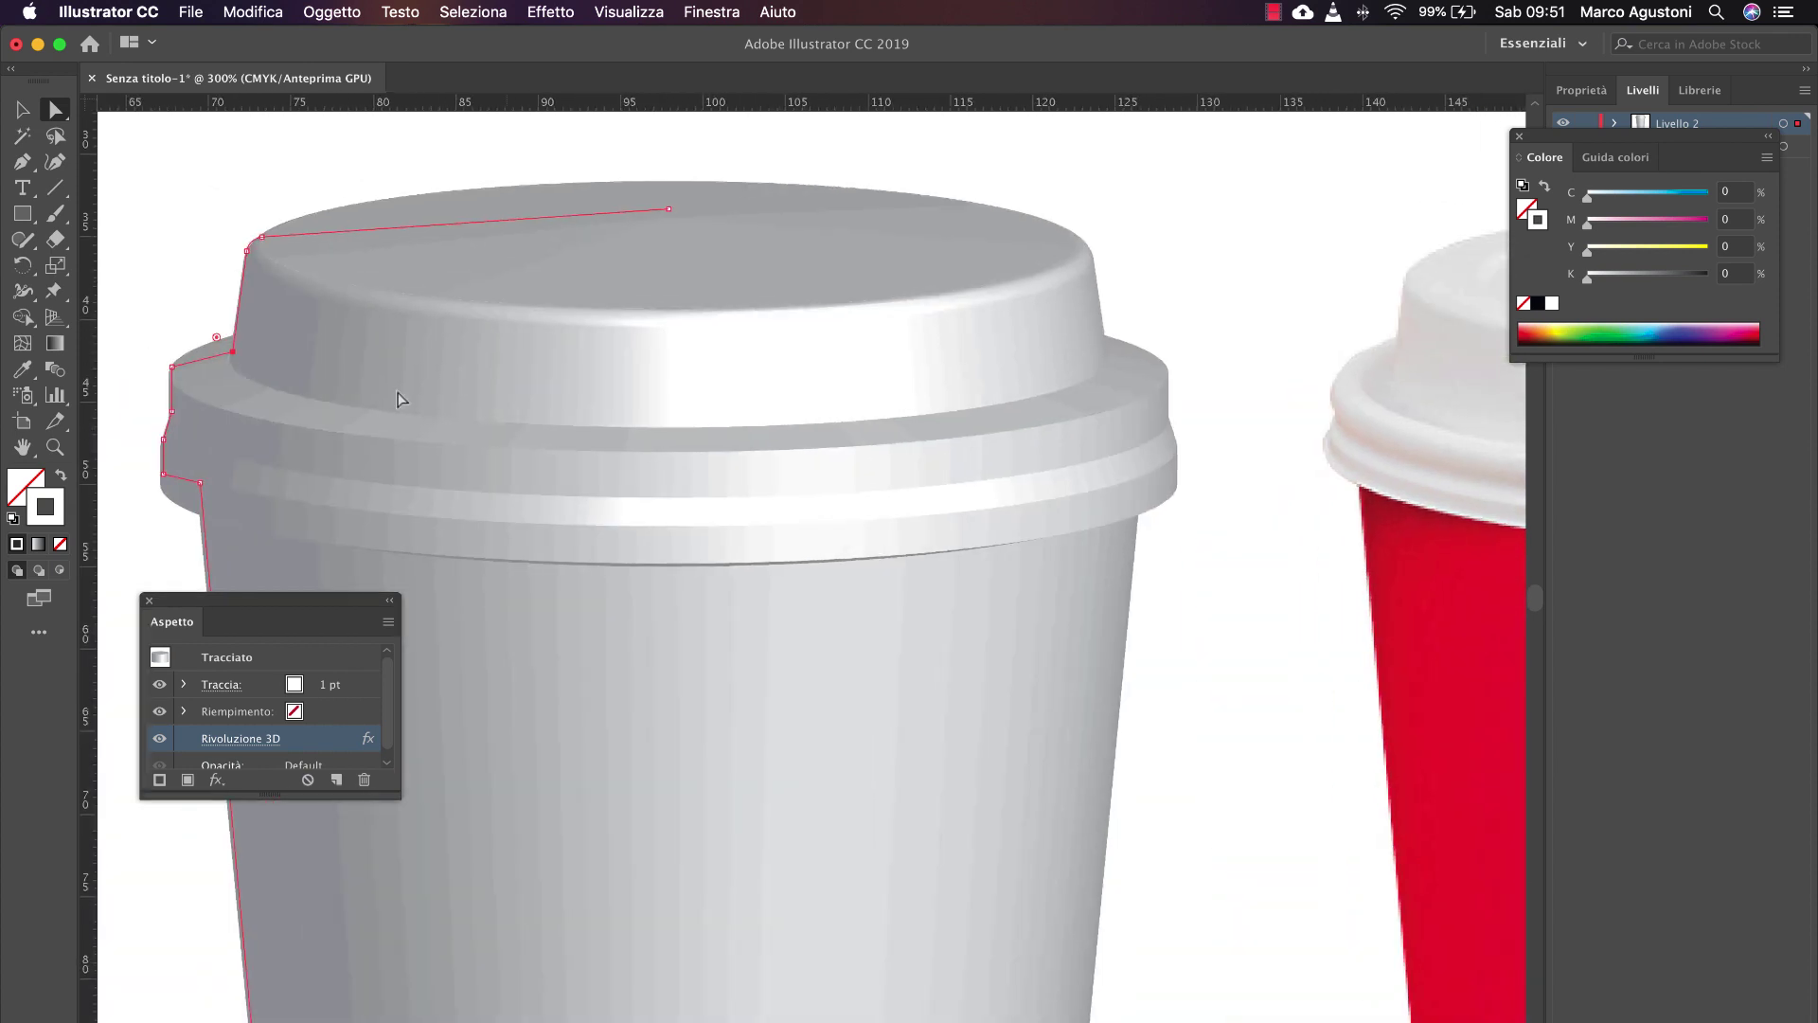
Step: Add an anchor point on the lid's sloping ledge and round the ledge's inner corner at the foot of the raised top
key("p")
scroll(213, 356, "down", 1)
left_click(208, 355)
key("a")
mouse_move(230, 351)
left_mouse_down()
mouse_move(233, 371)
mouse_move(320, 352)
mouse_move(228, 372)
left_mouse_up()
left_click(259, 356)
left_click(230, 344)
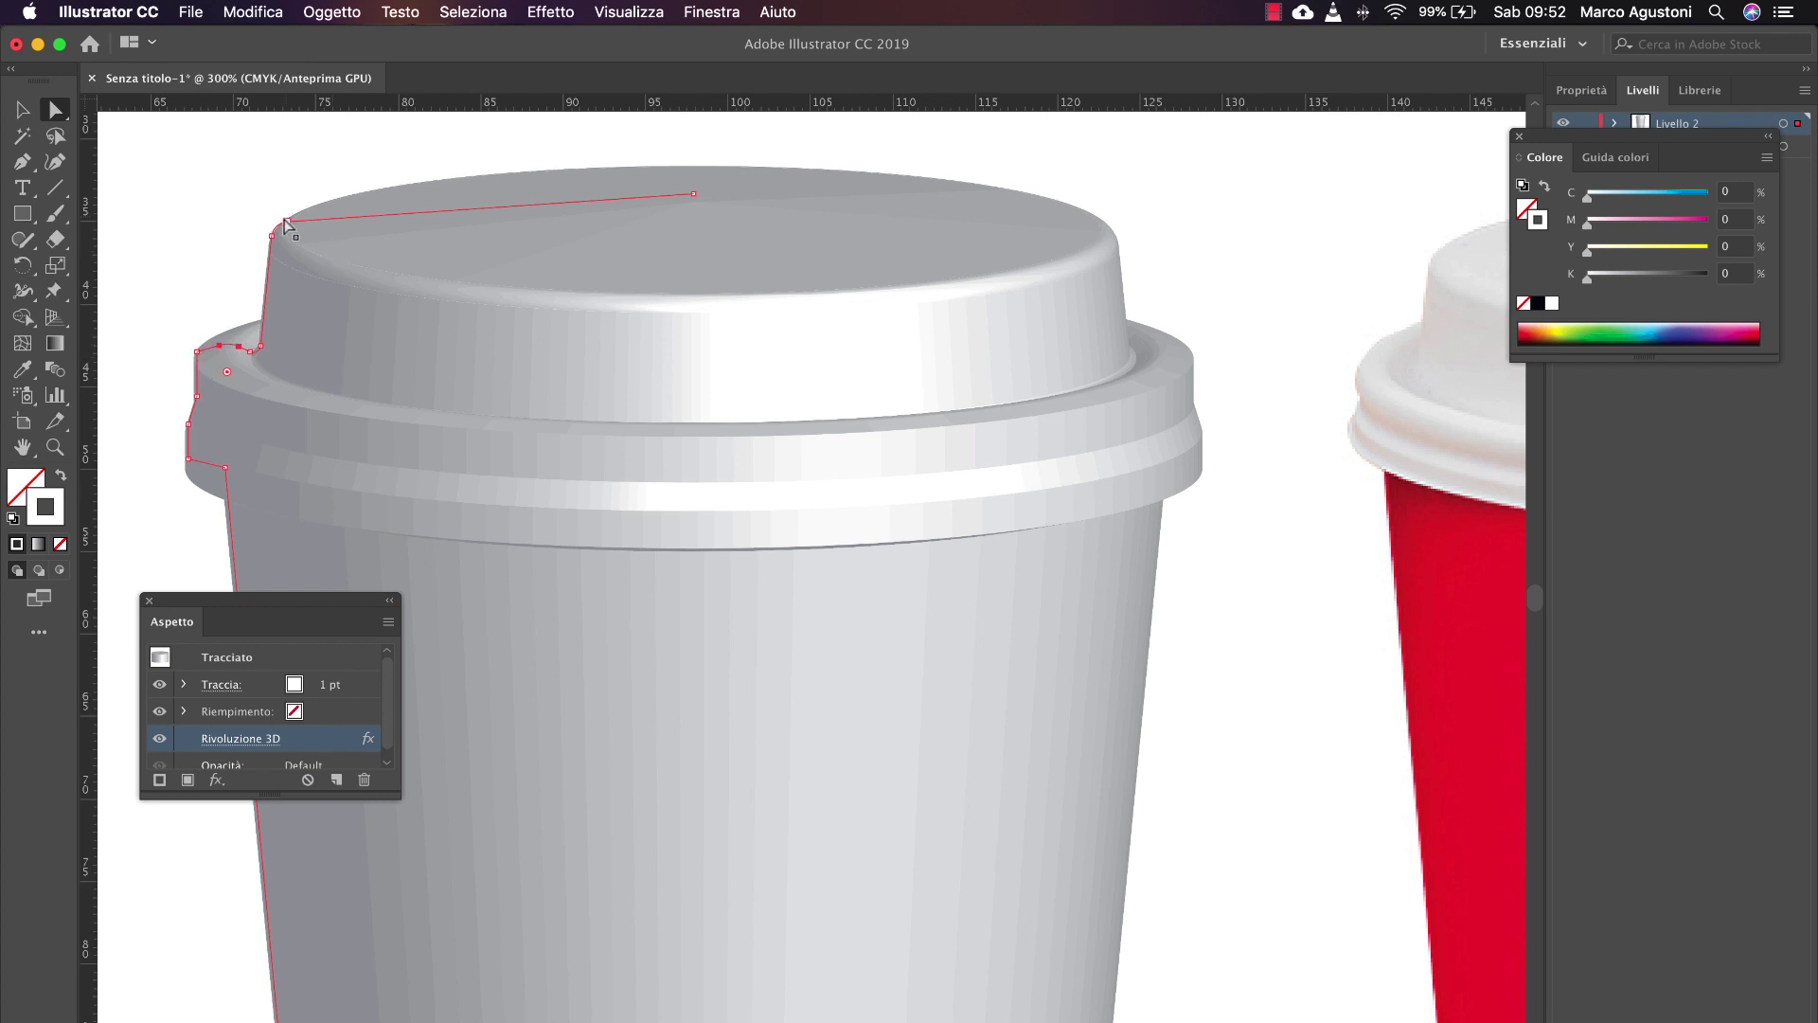
Step: Round the corners of the lid's upper and lower rim bands, including the underside where the lid meets the cup
left_click(197, 351)
left_click_drag(211, 365, 211, 442)
left_click(153, 275)
left_click(189, 425)
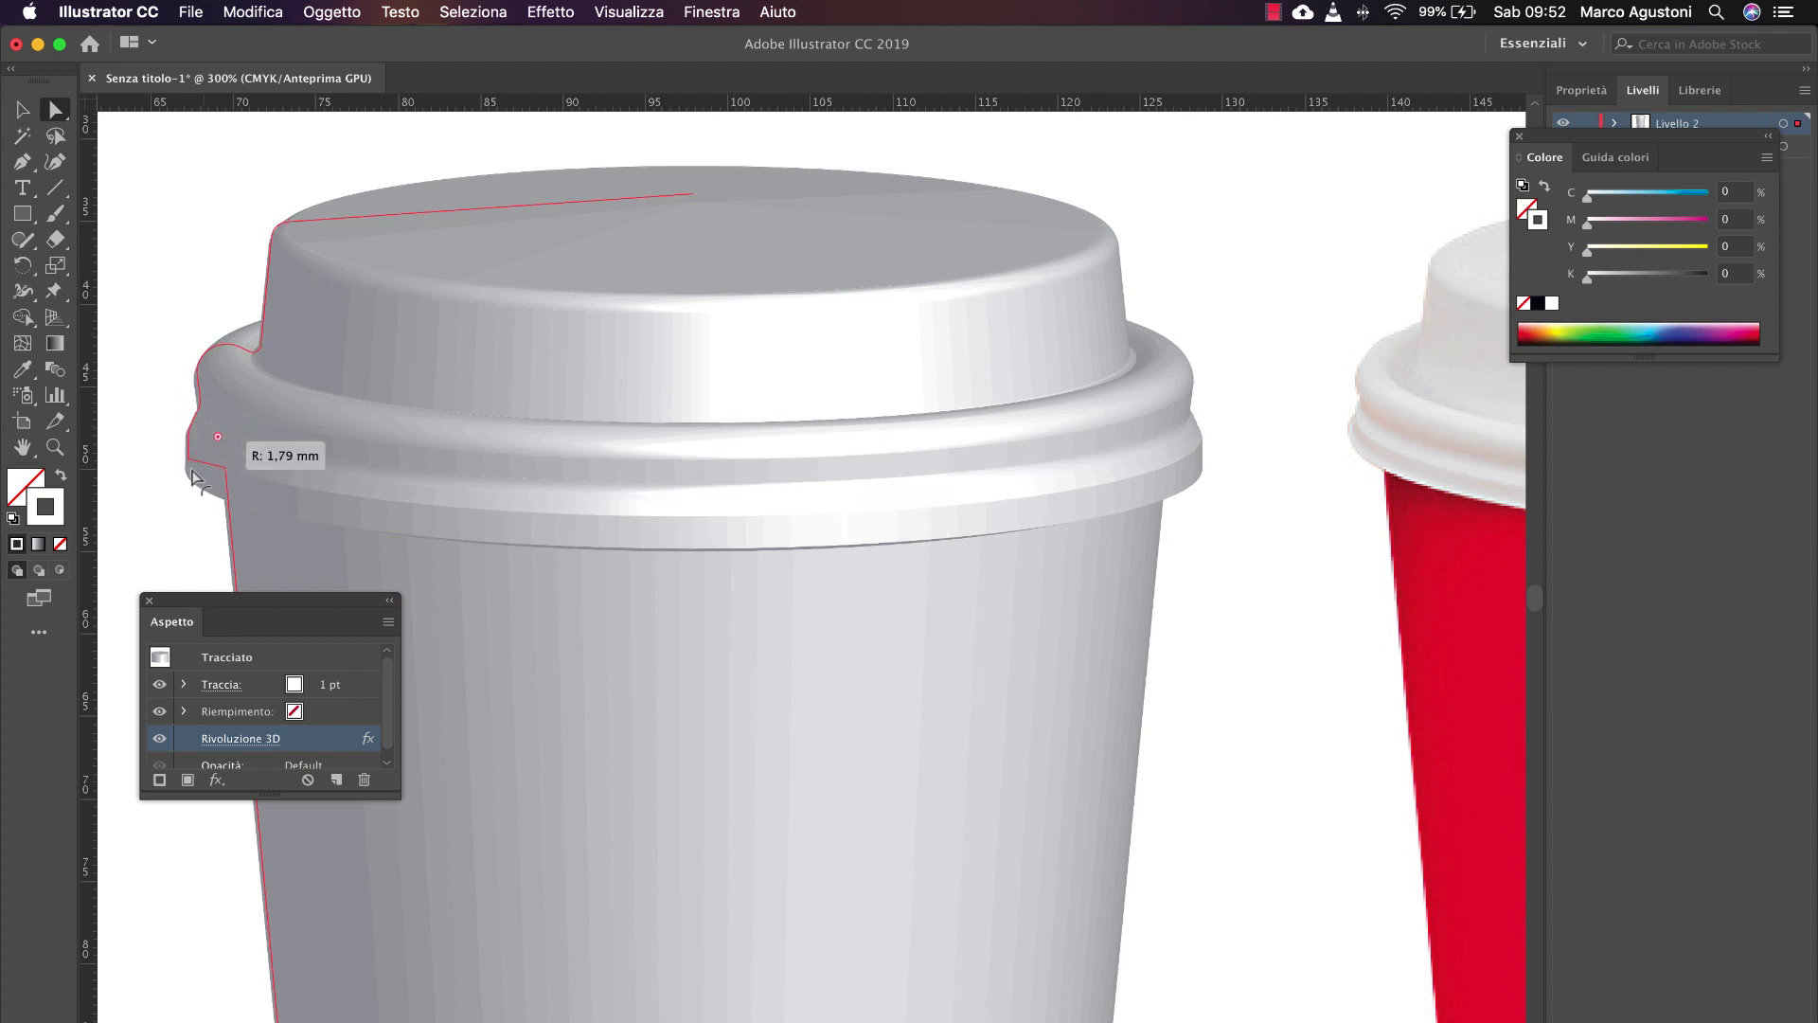
left_click(178, 527)
key("super+minus")
left_click(393, 527)
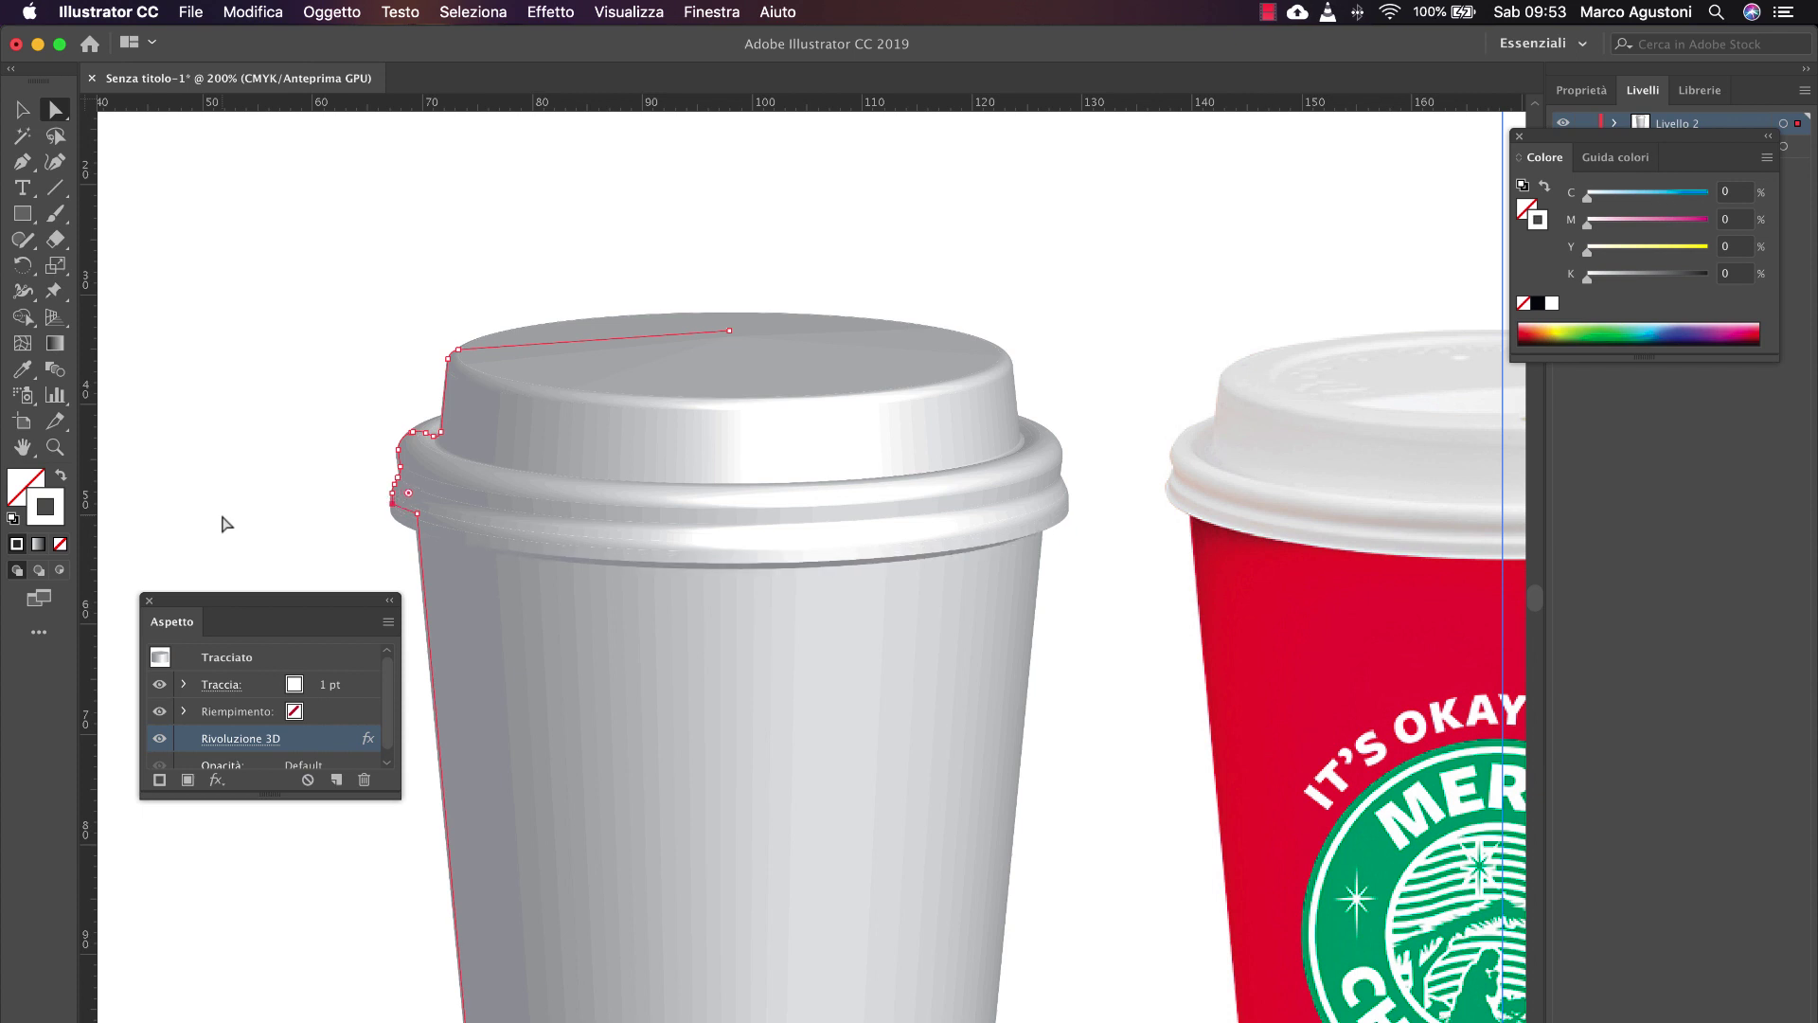
mouse_move(417, 512)
left_mouse_down()
mouse_move(421, 590)
mouse_move(411, 509)
mouse_move(393, 512)
left_mouse_up()
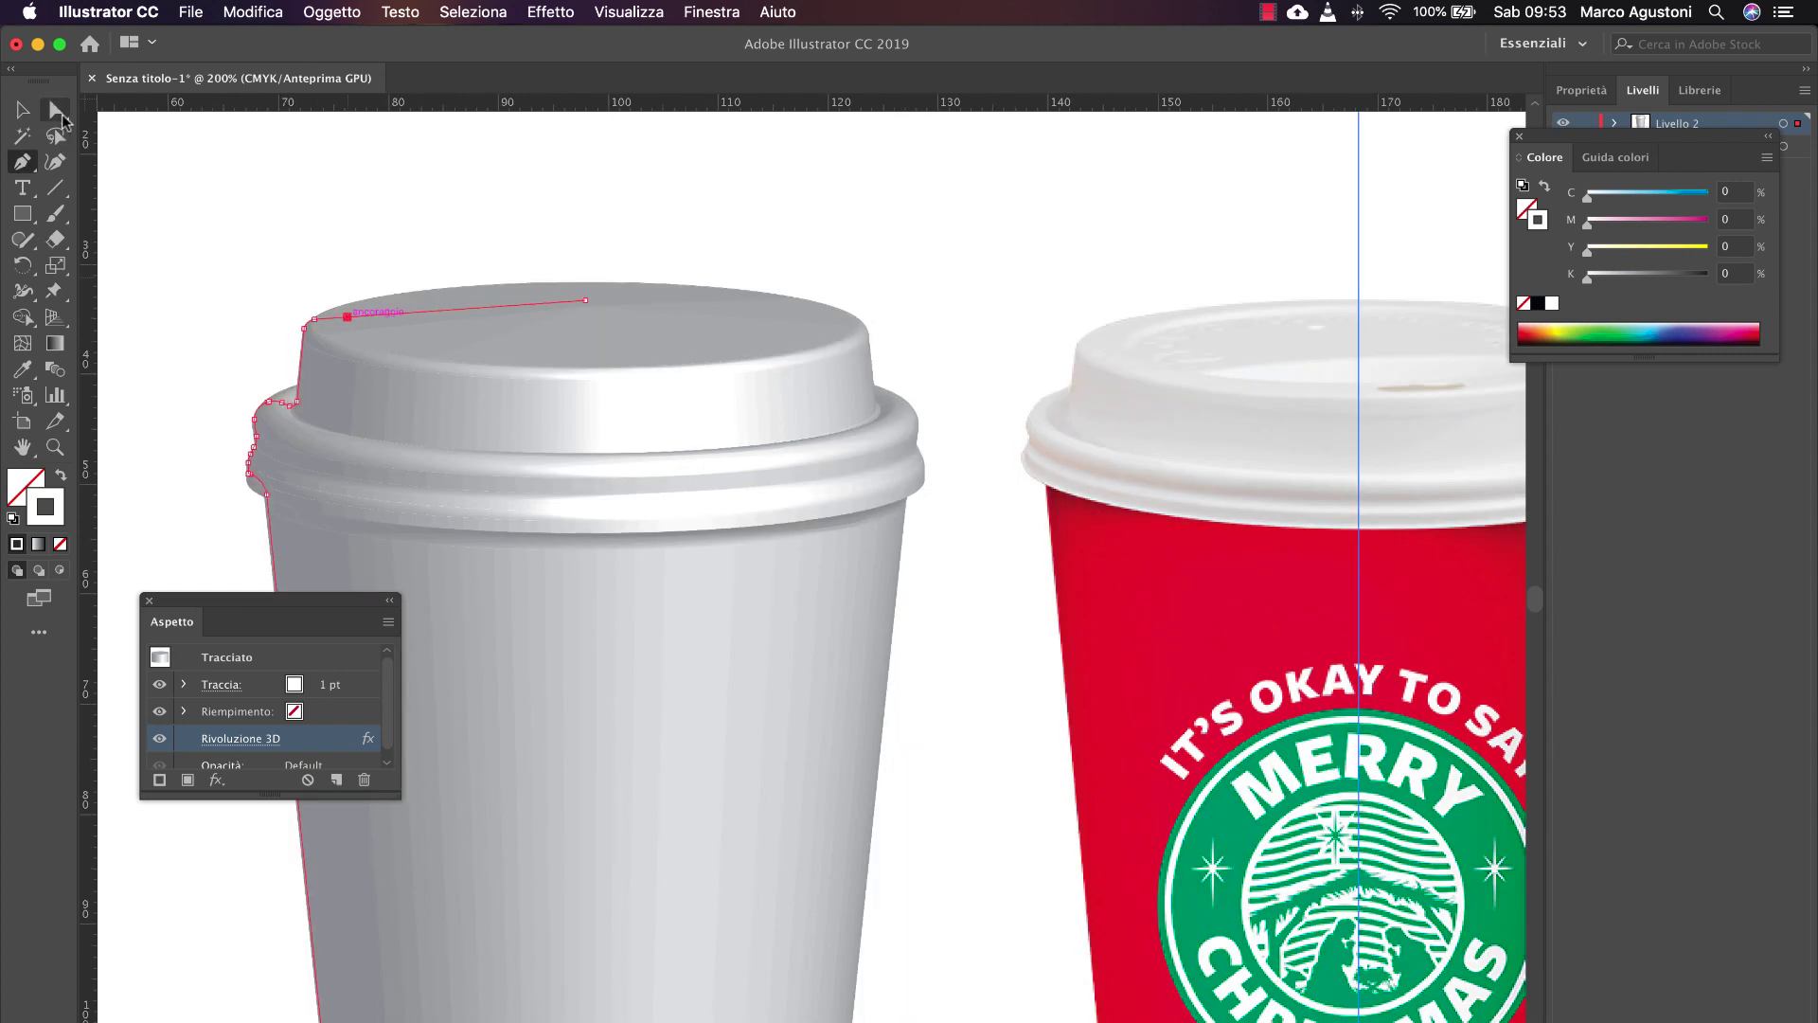
Step: Lower the centre of the lid's top surface to form a recess and round the recess edge to about 2.43 mm
left_click(53, 105)
left_click_drag(585, 301, 585, 312)
left_click_drag(366, 306, 371, 301)
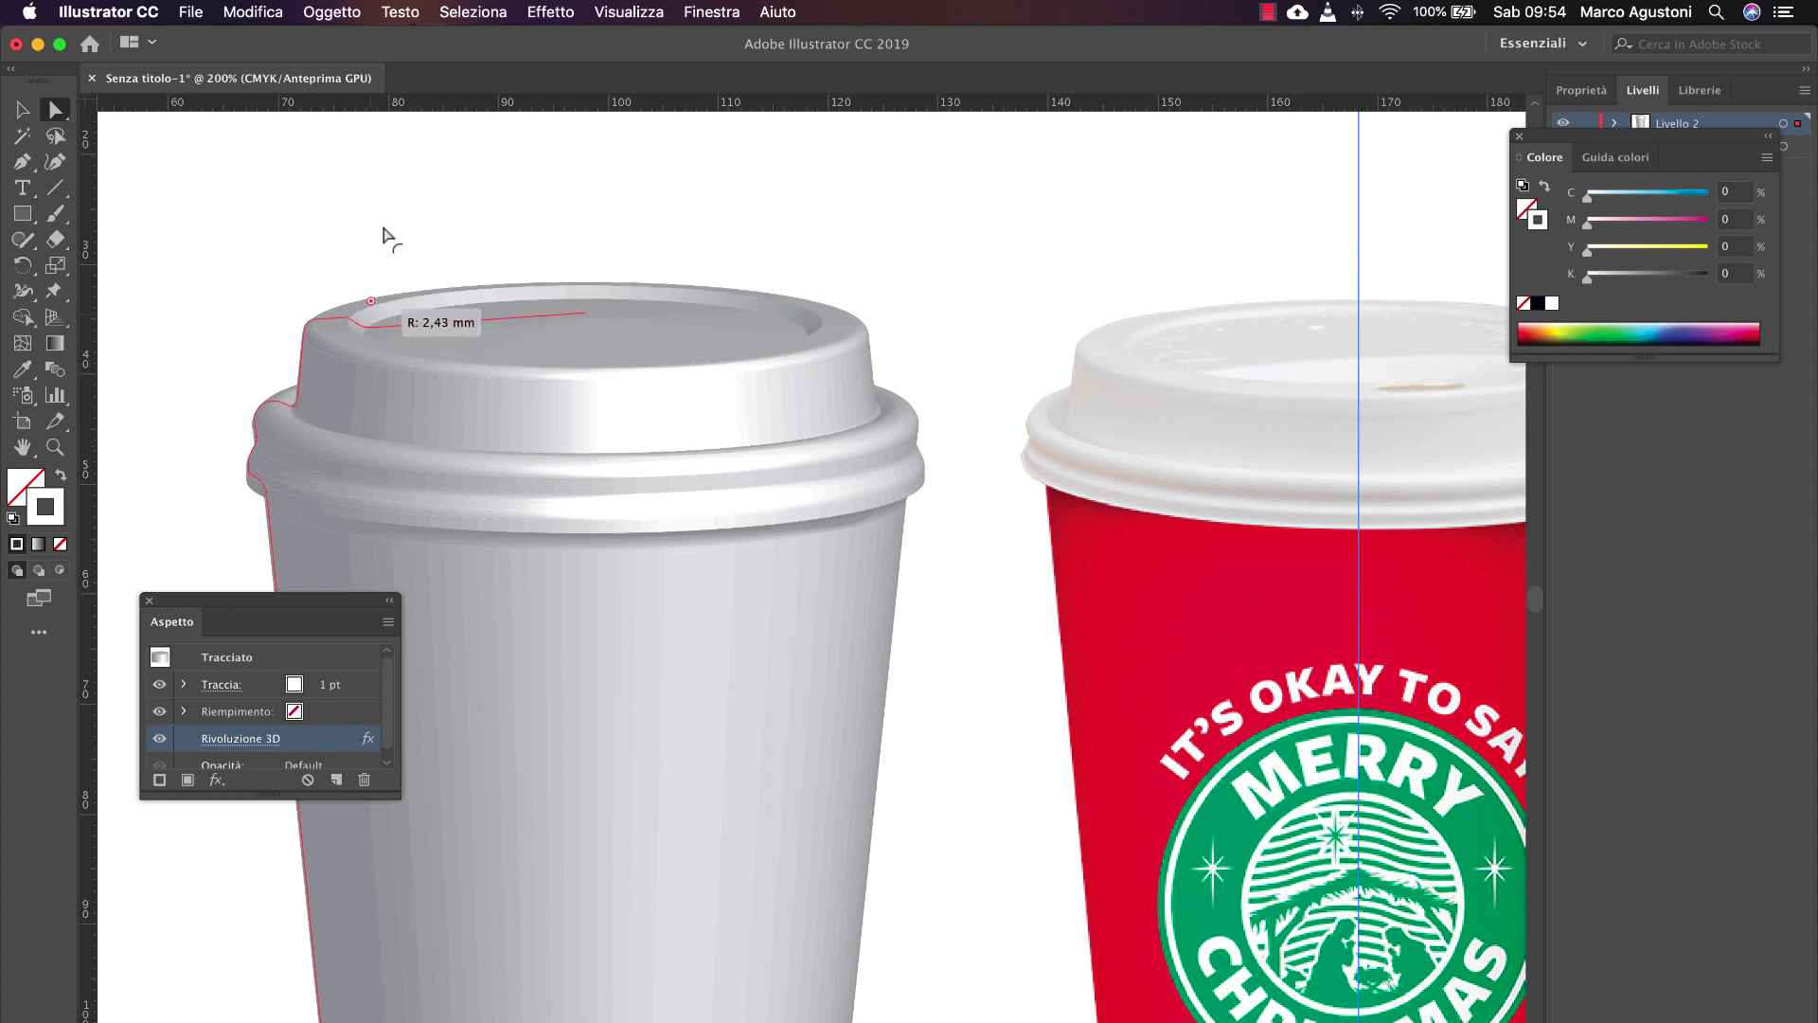
left_click_drag(384, 227, 385, 227)
left_click(385, 227)
Step: Set the blend steps (Passaggi fusione) of the cup's 3D Revolve effect to 150
left_click(701, 549, "alt+super")
left_click(702, 489, "alt+super")
left_click(22, 117)
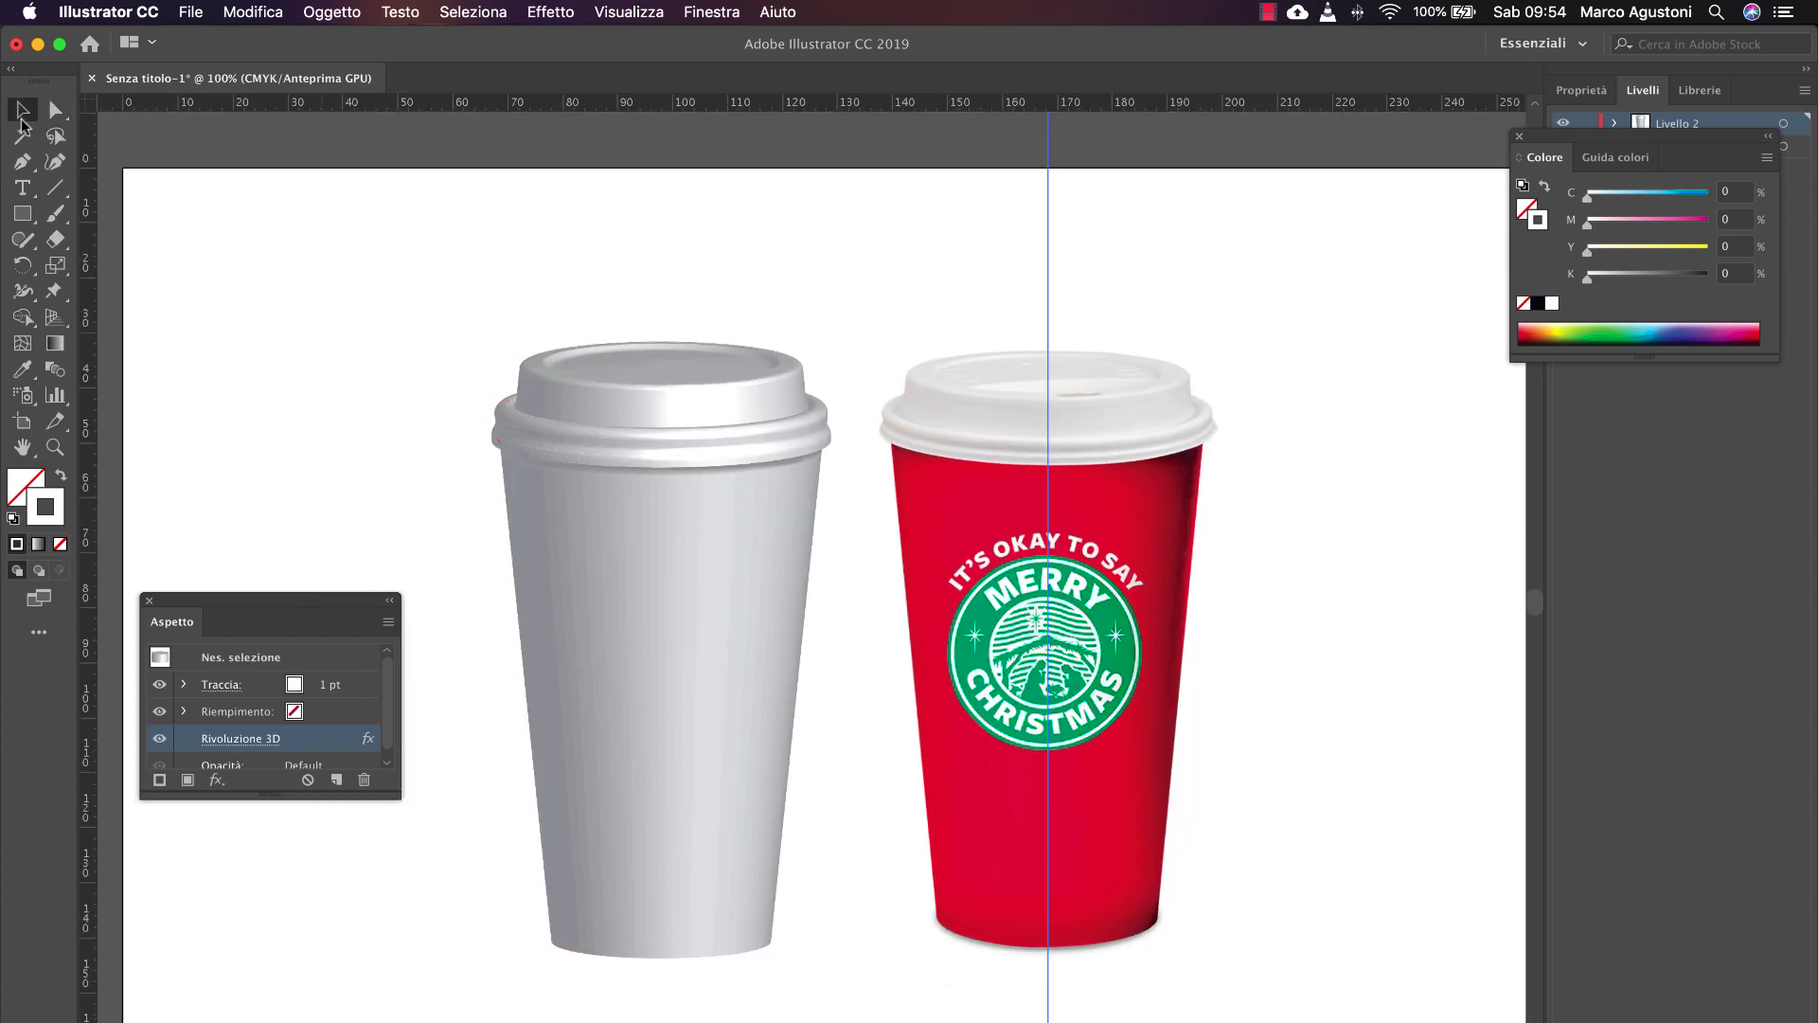
left_click(670, 450)
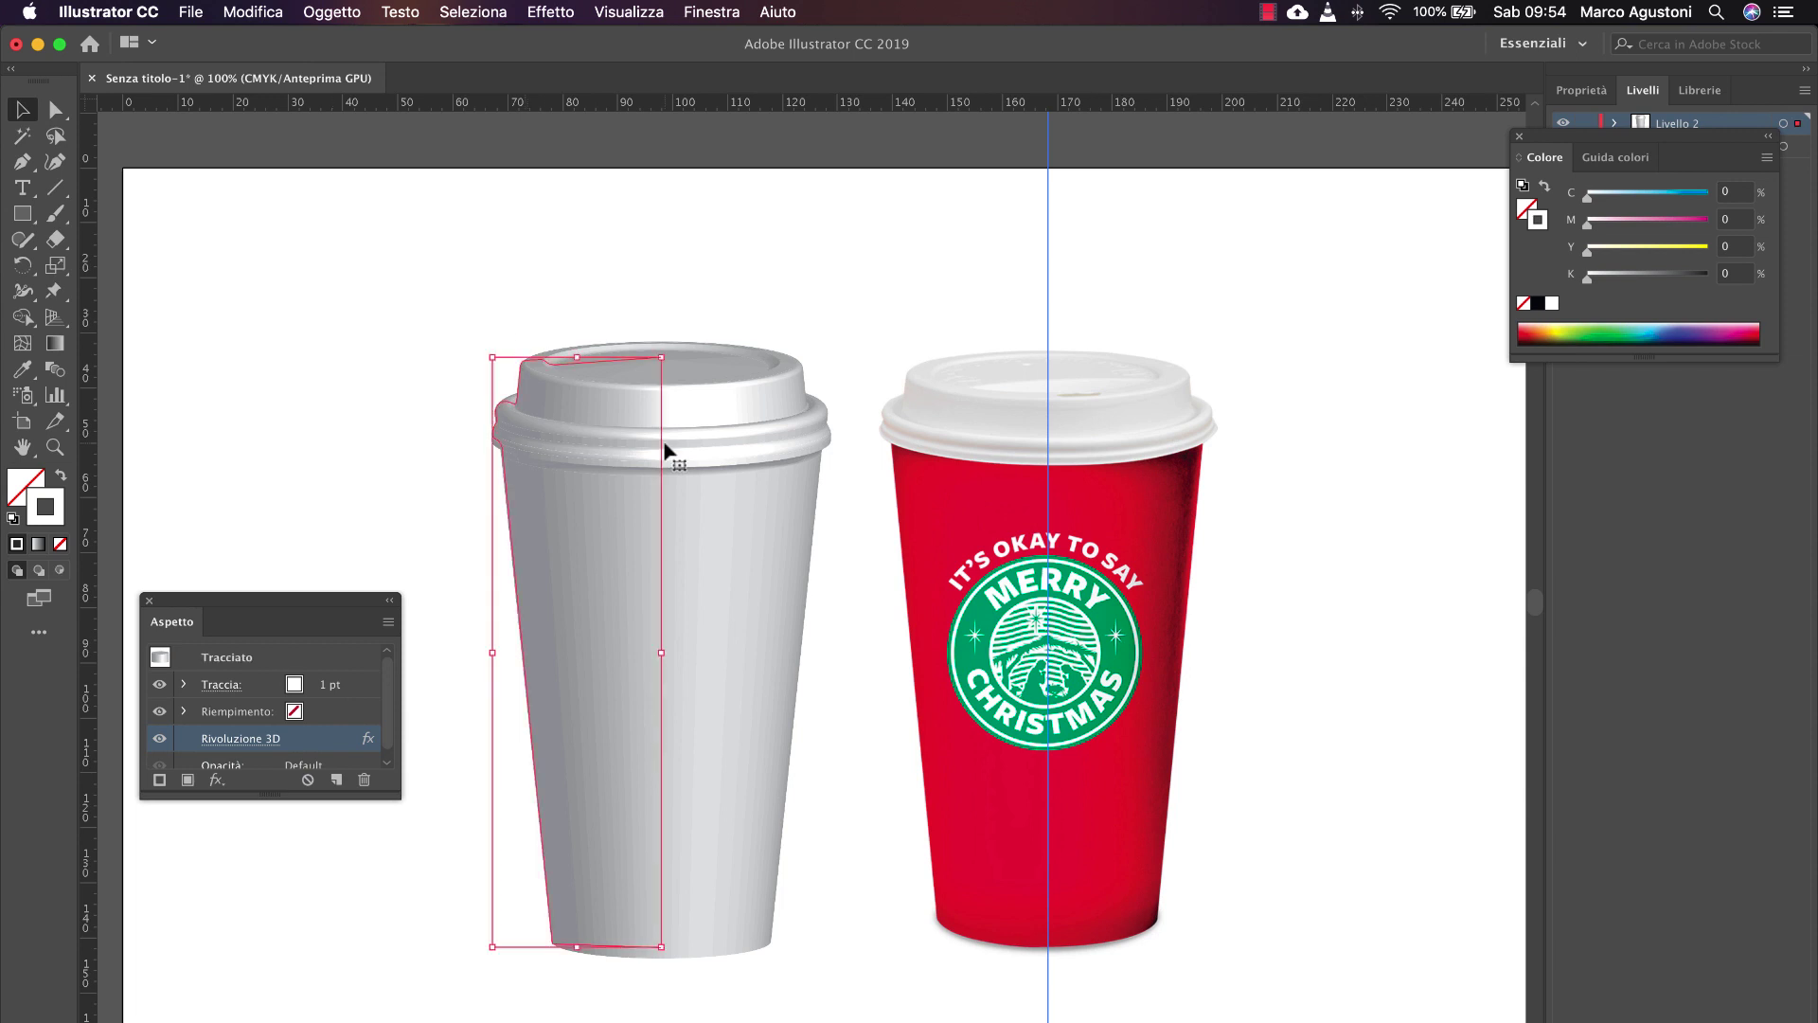
left_click(240, 739)
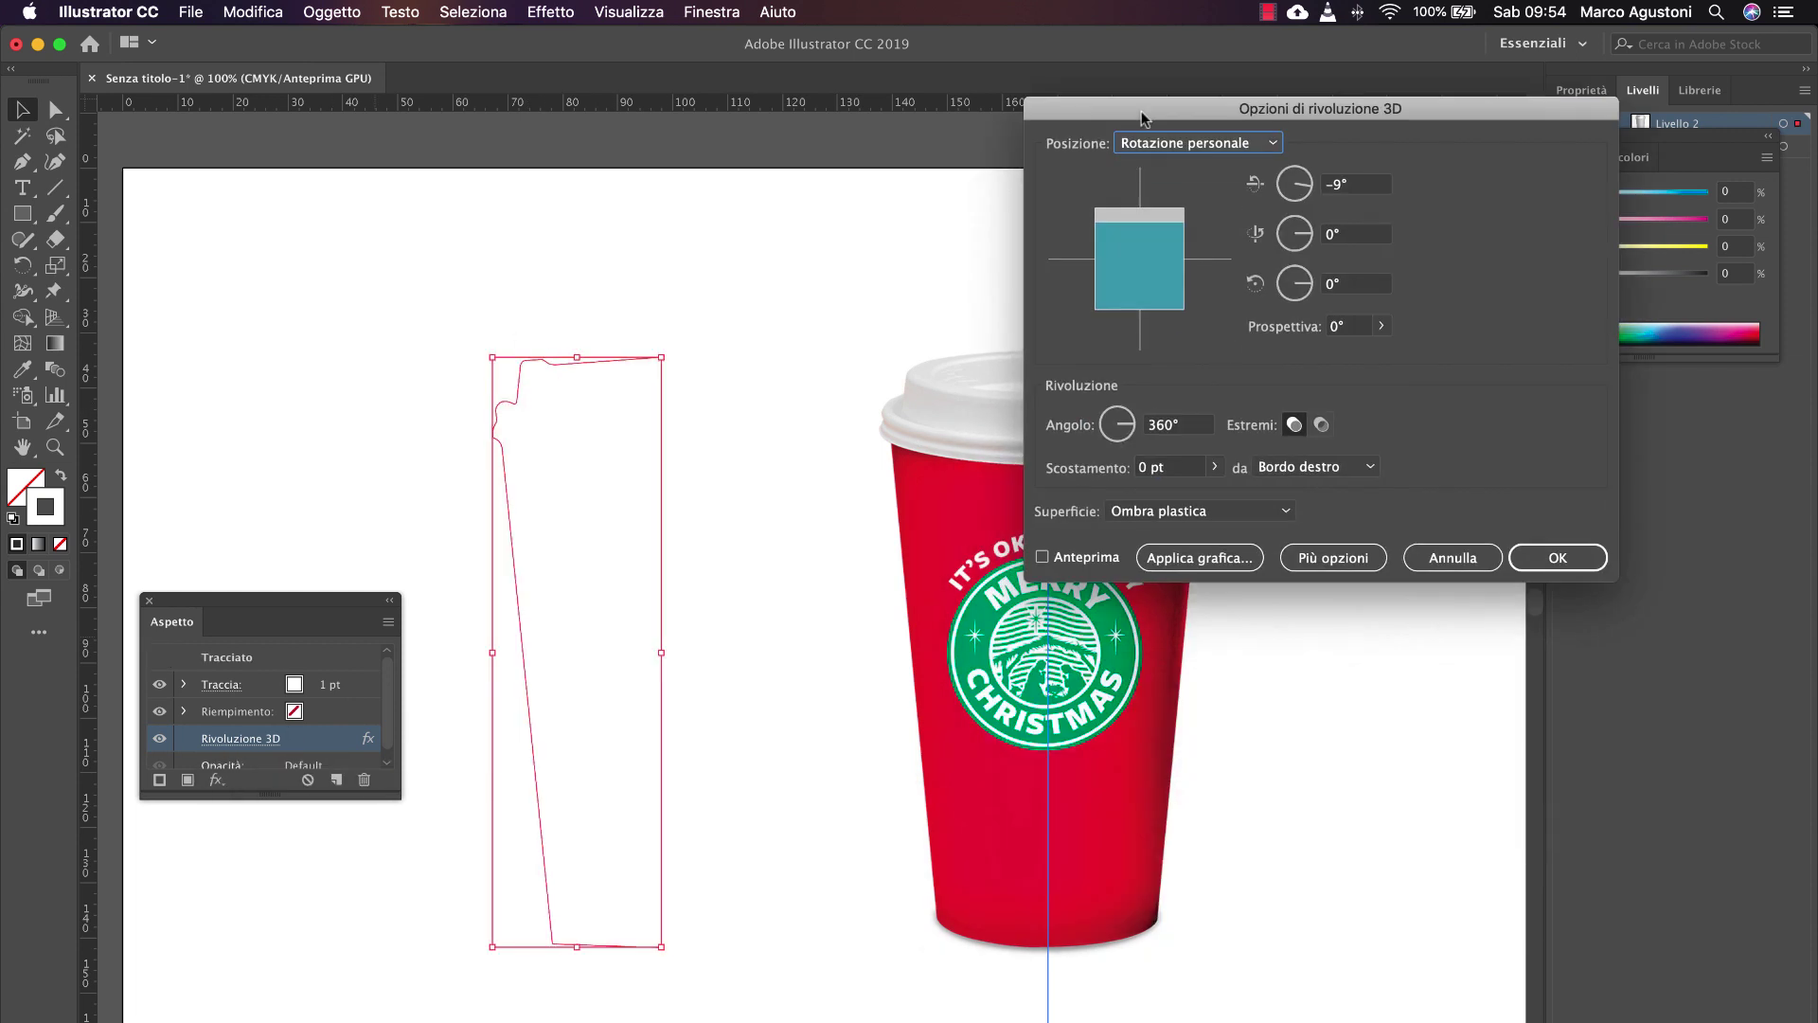
left_click(1043, 556)
left_click(1332, 557)
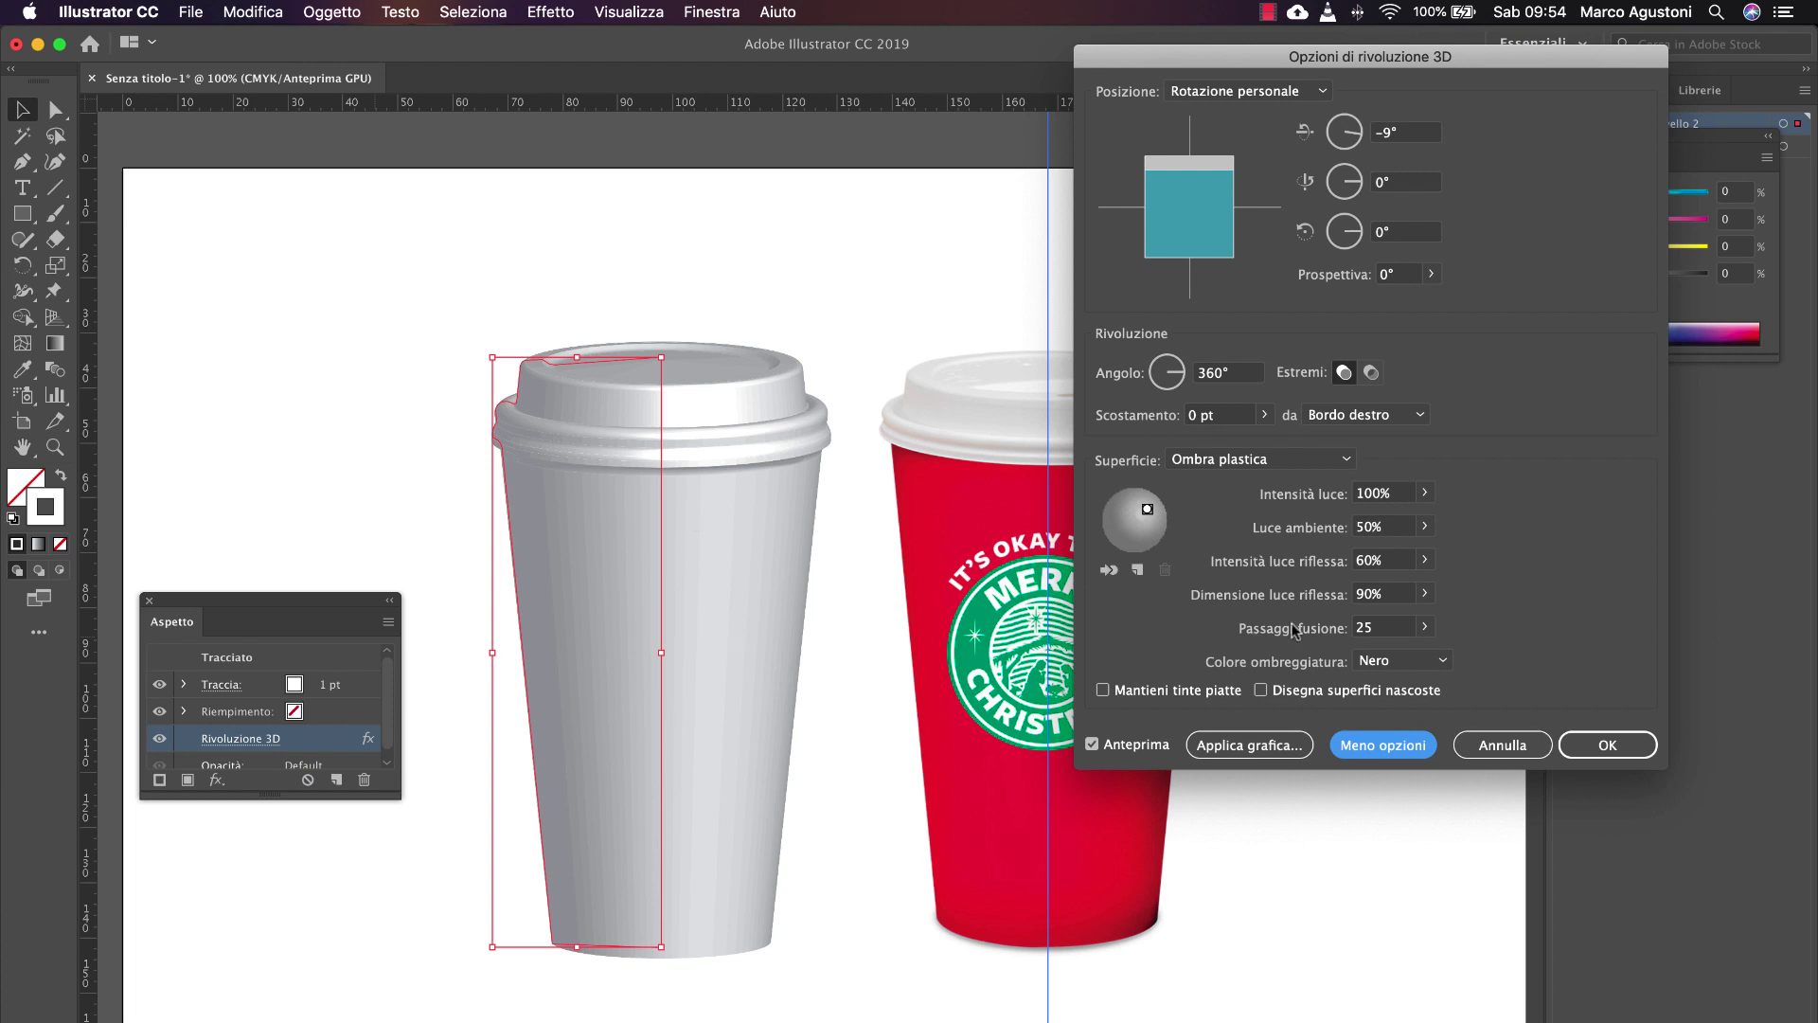
left_click(1424, 627)
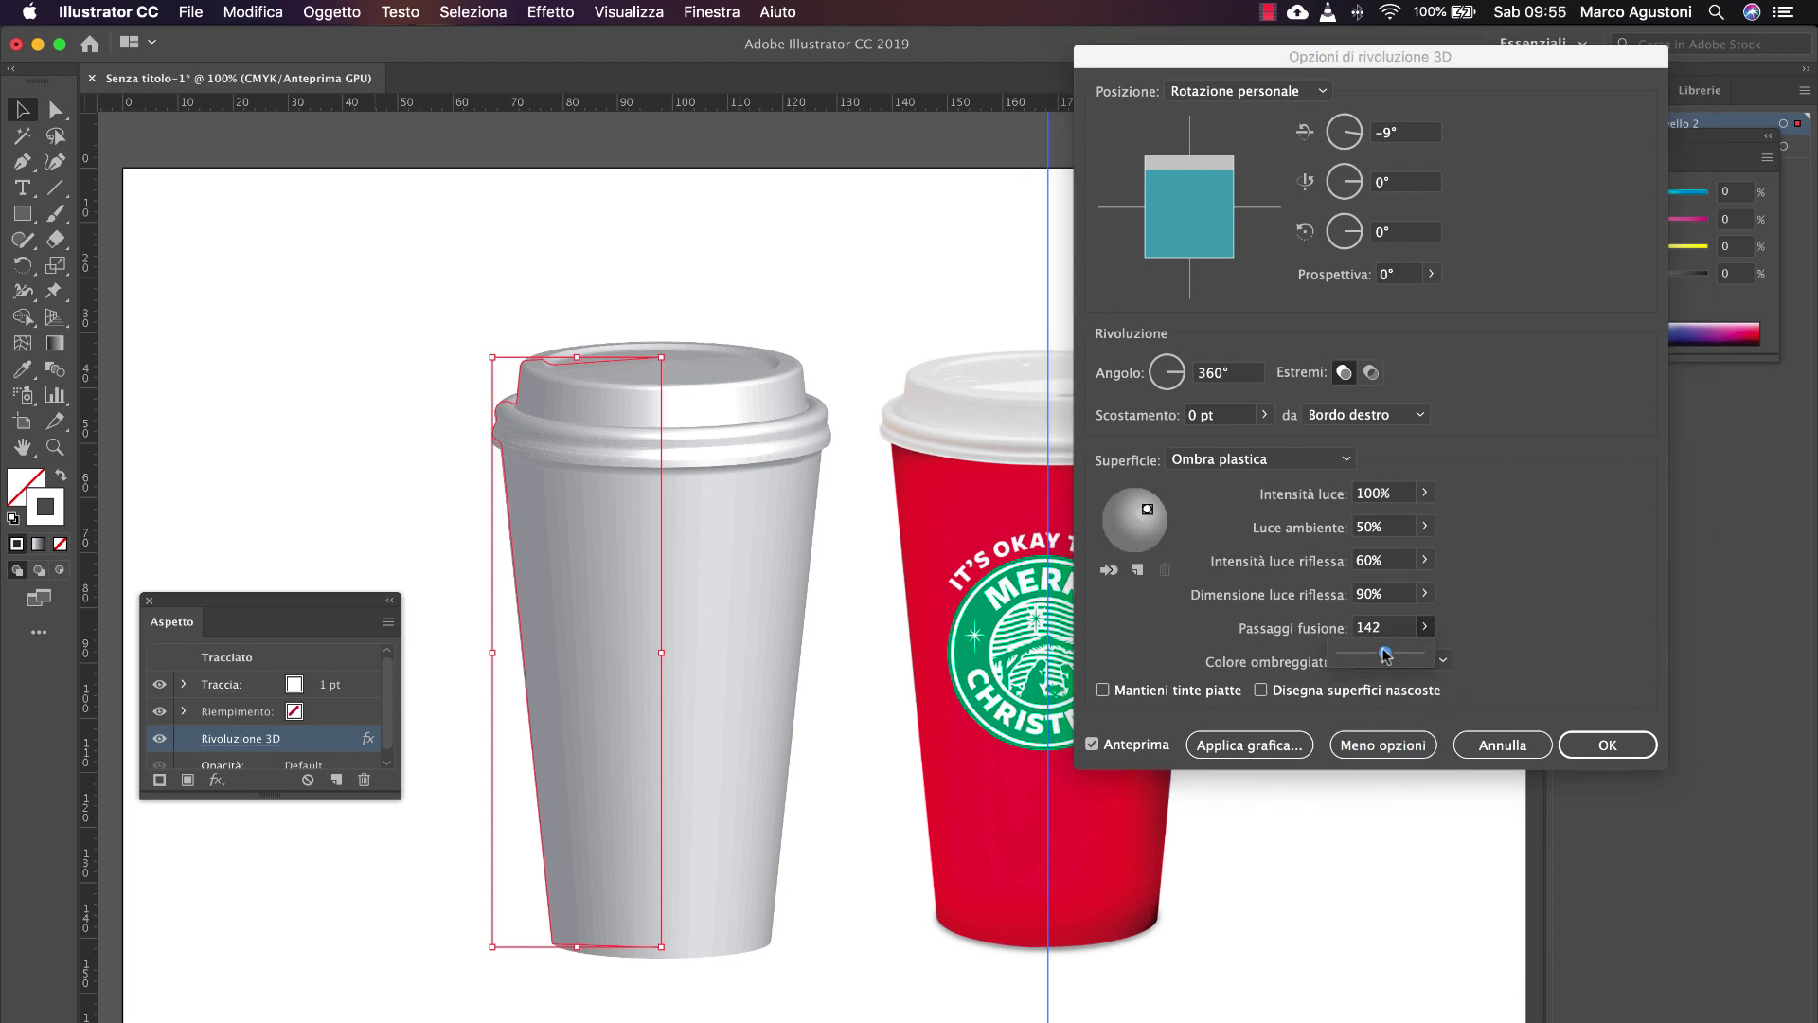
left_click(1385, 653)
type("150")
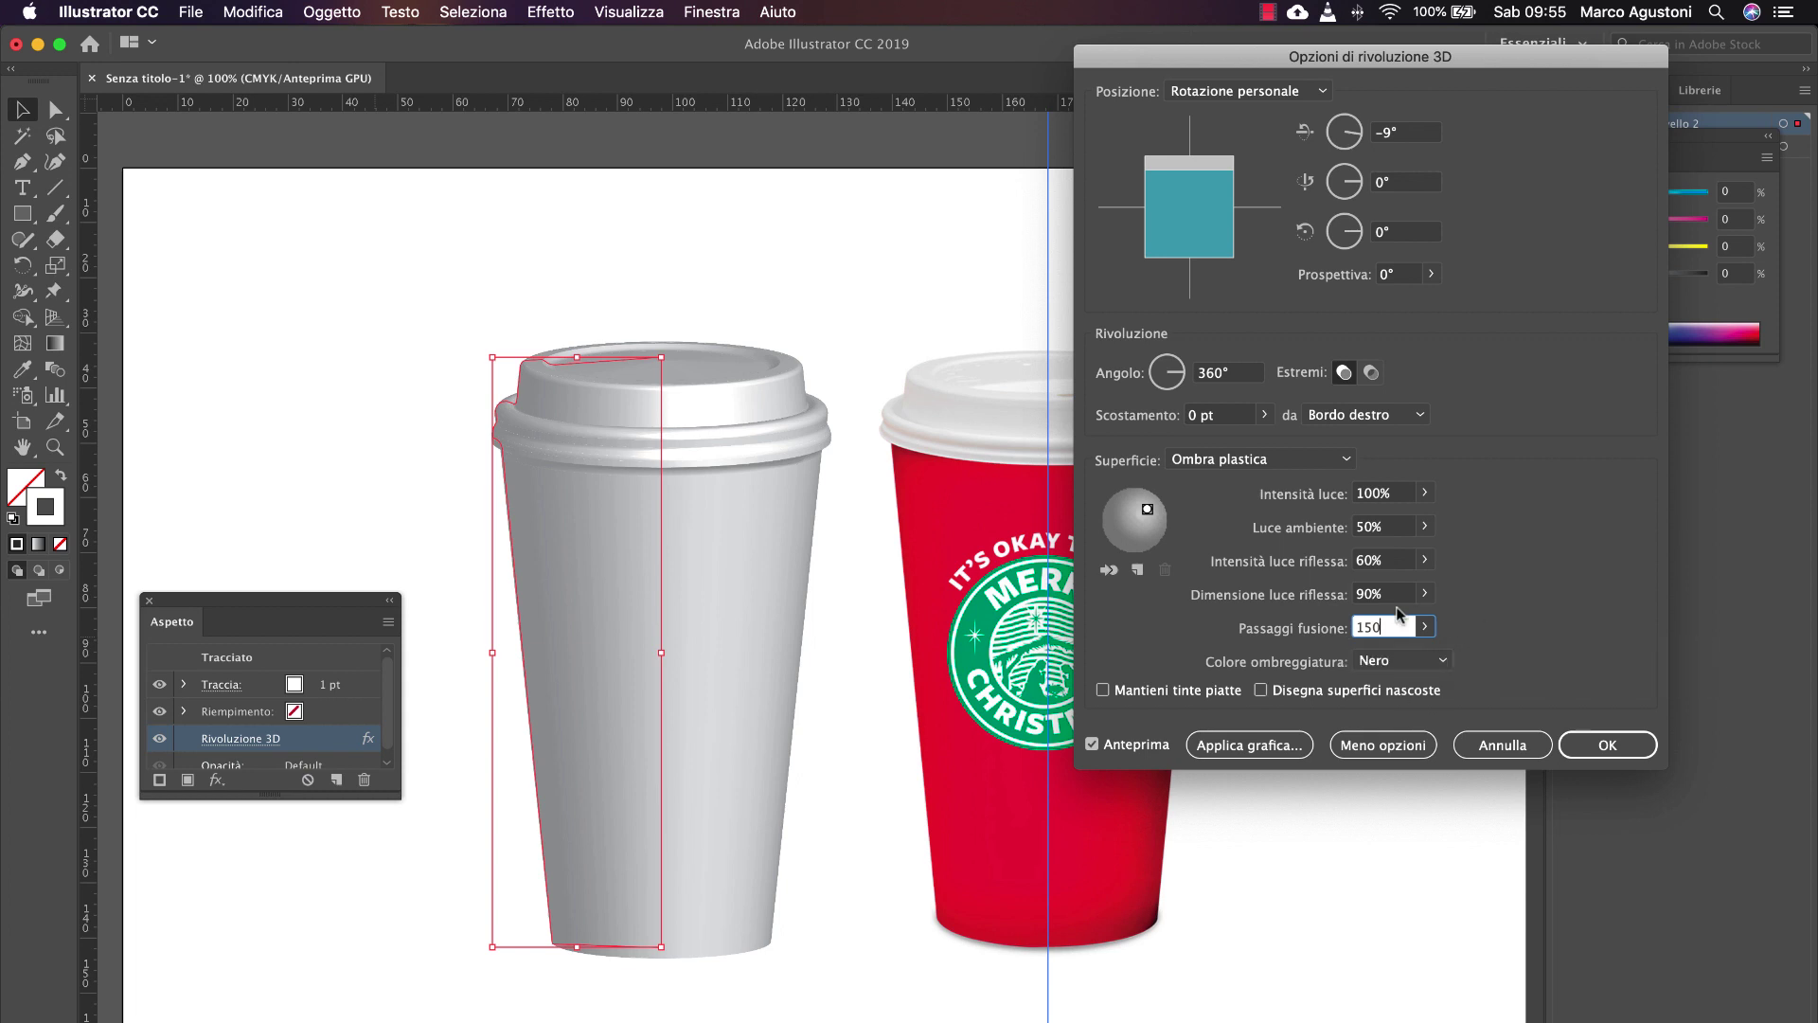
left_click(1608, 744)
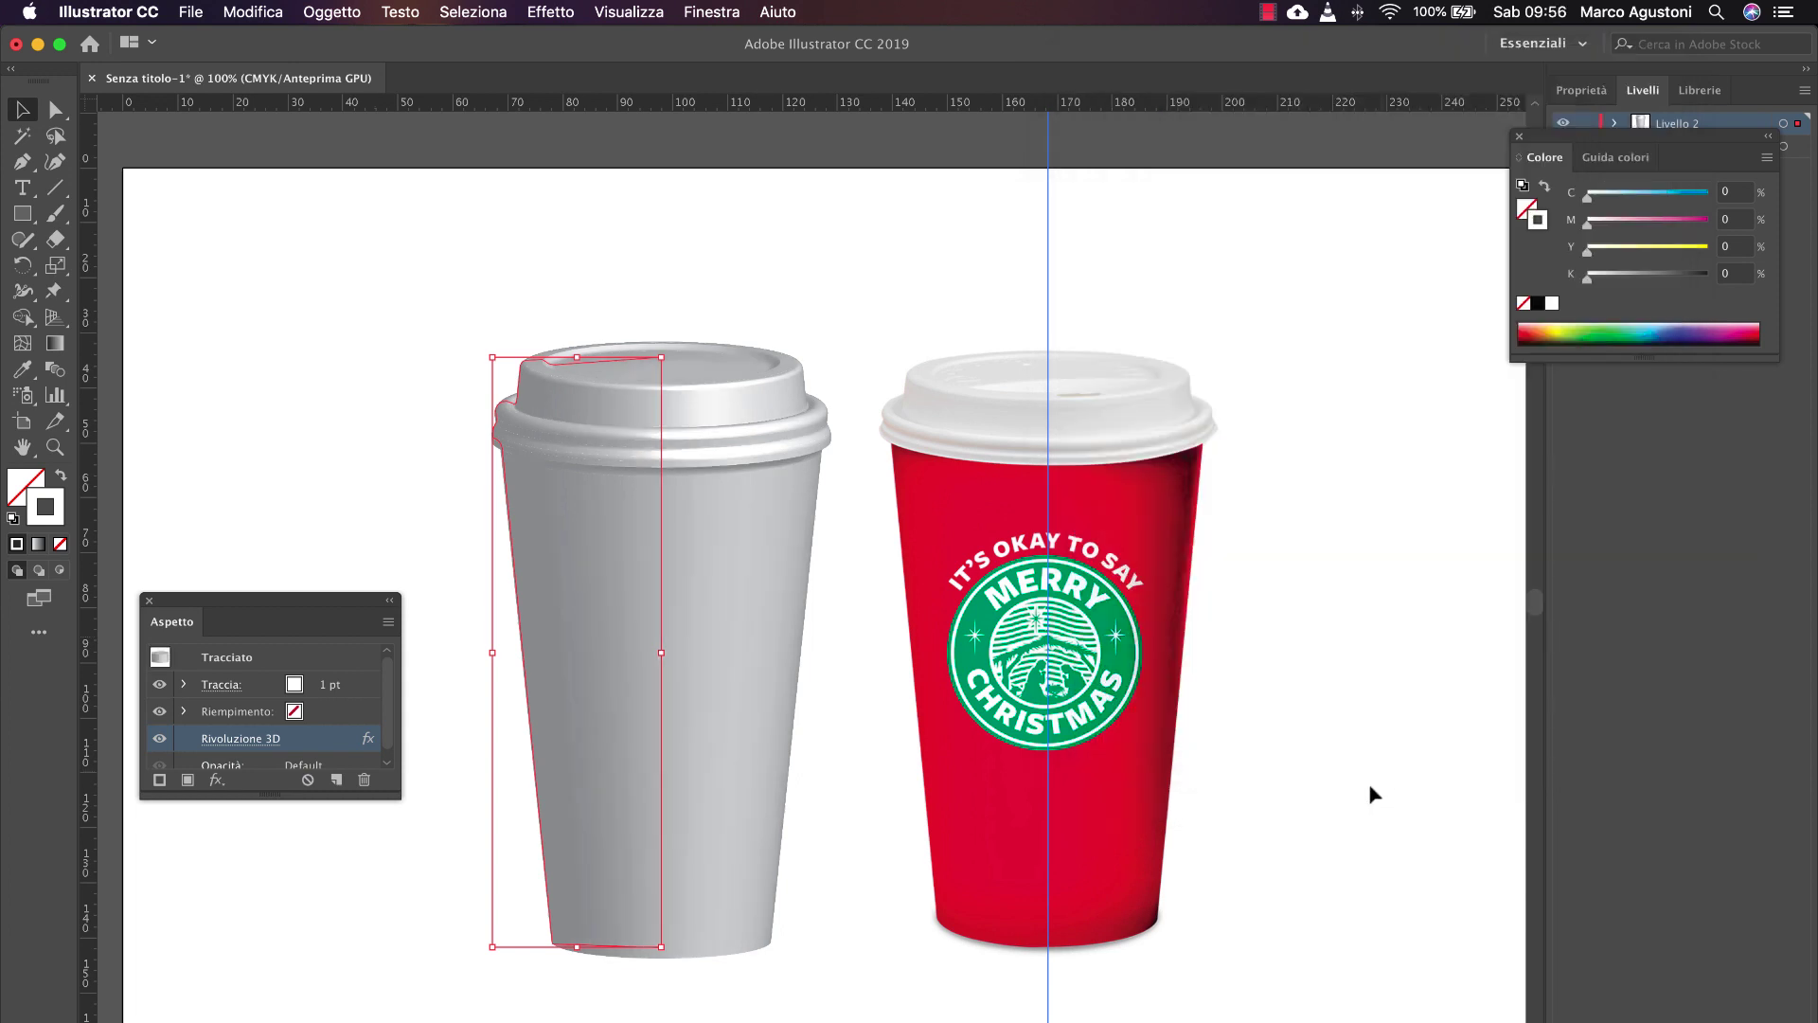
Step: Delete the cup body's anchor points from the revolved profile so that only the lid's outline remains
key("a")
key("super+equal")
key("Delete")
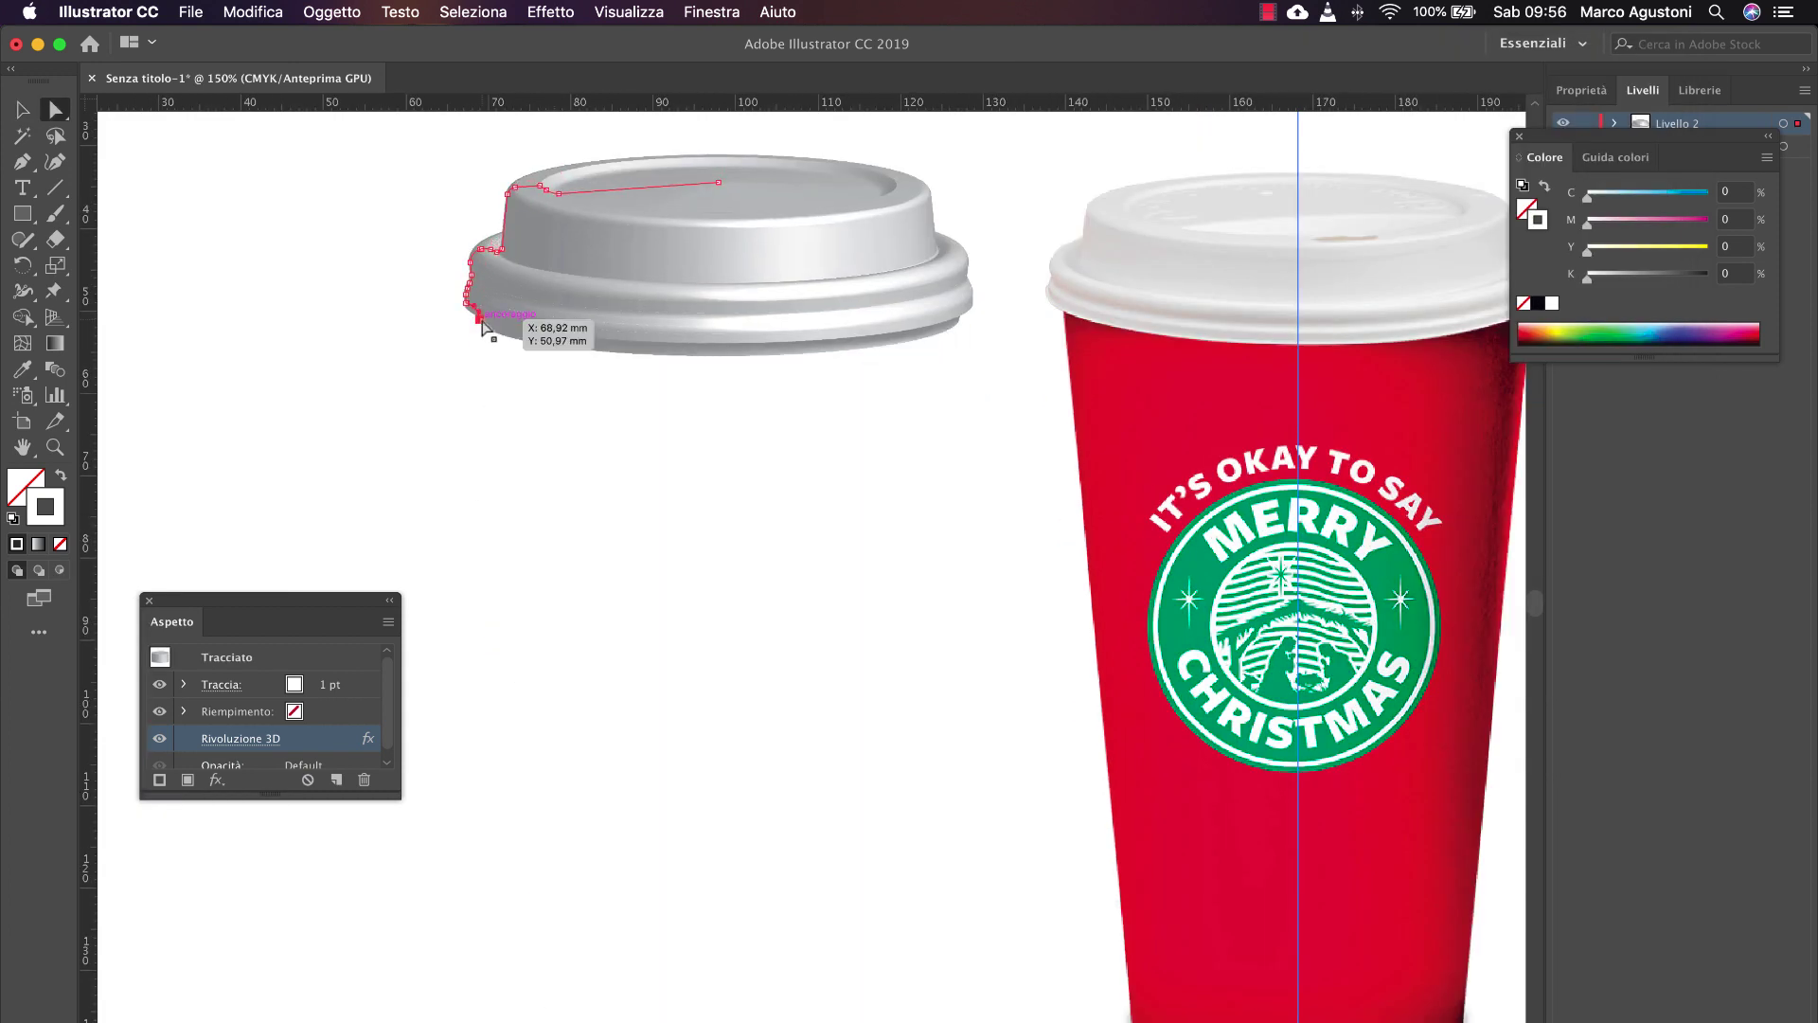
scroll(479, 285, "up", 5)
left_click(521, 396)
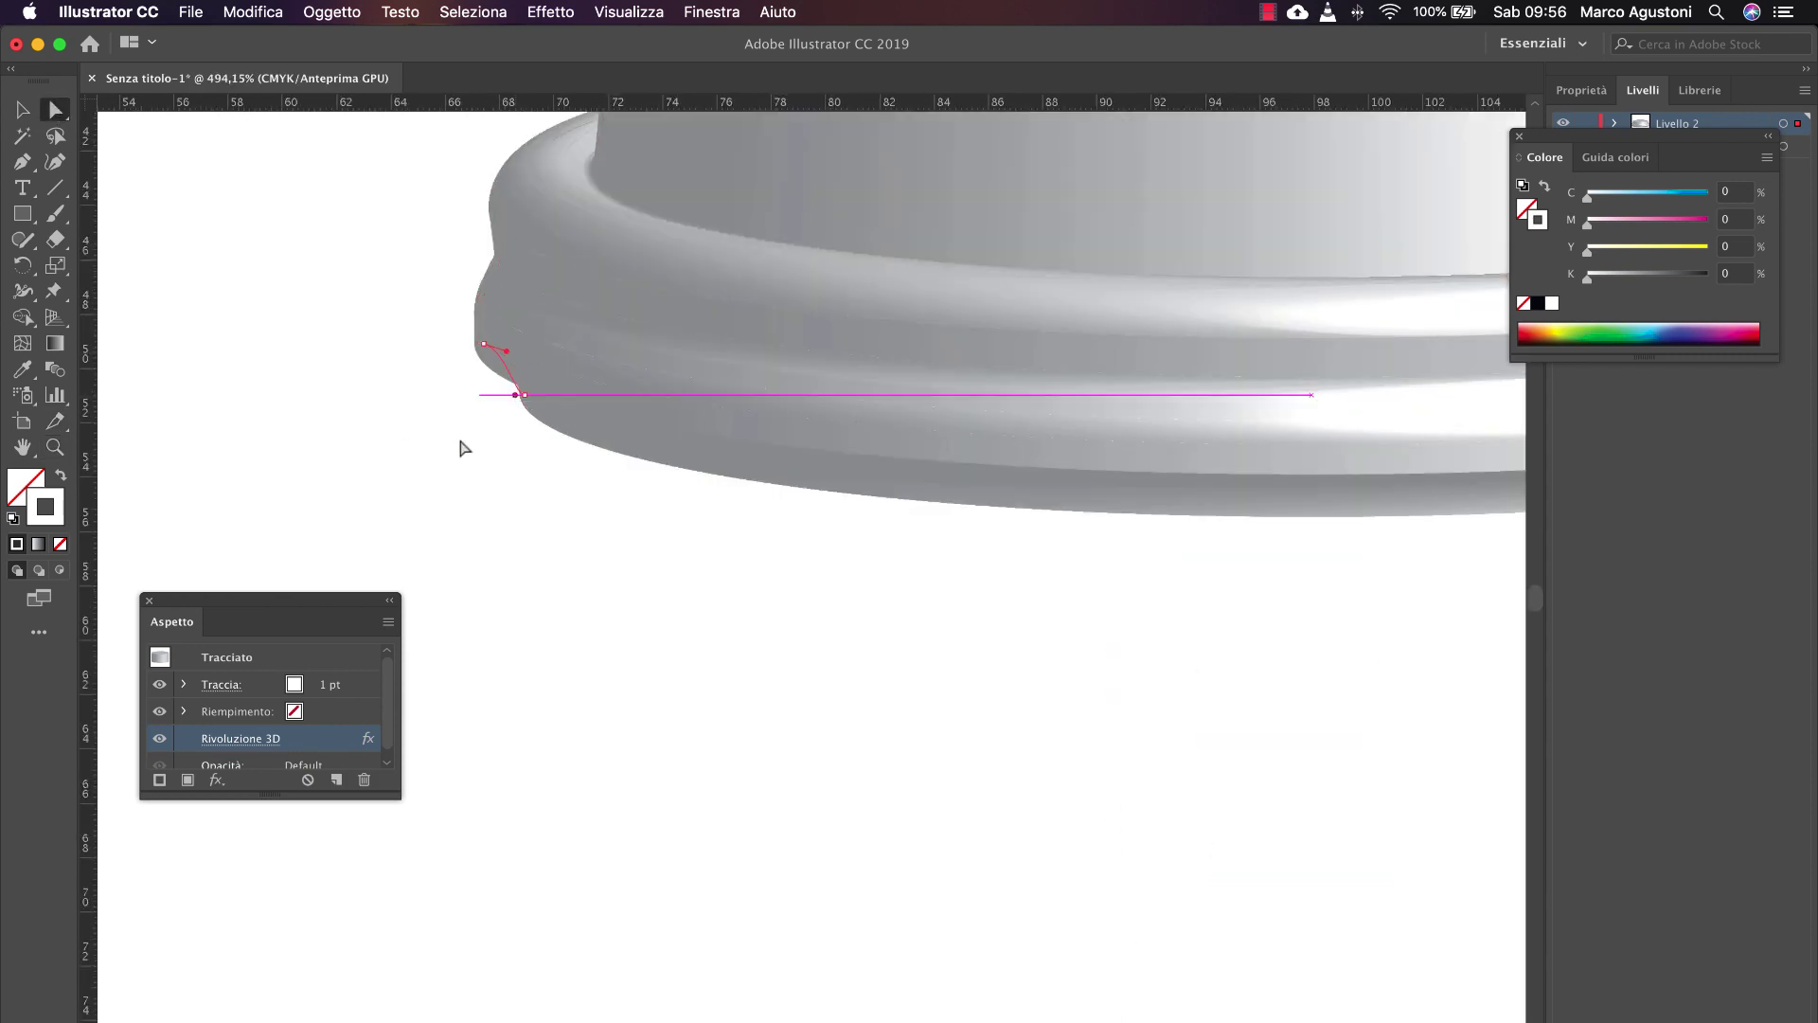
left_click(464, 447)
scroll(463, 446, "down", 3)
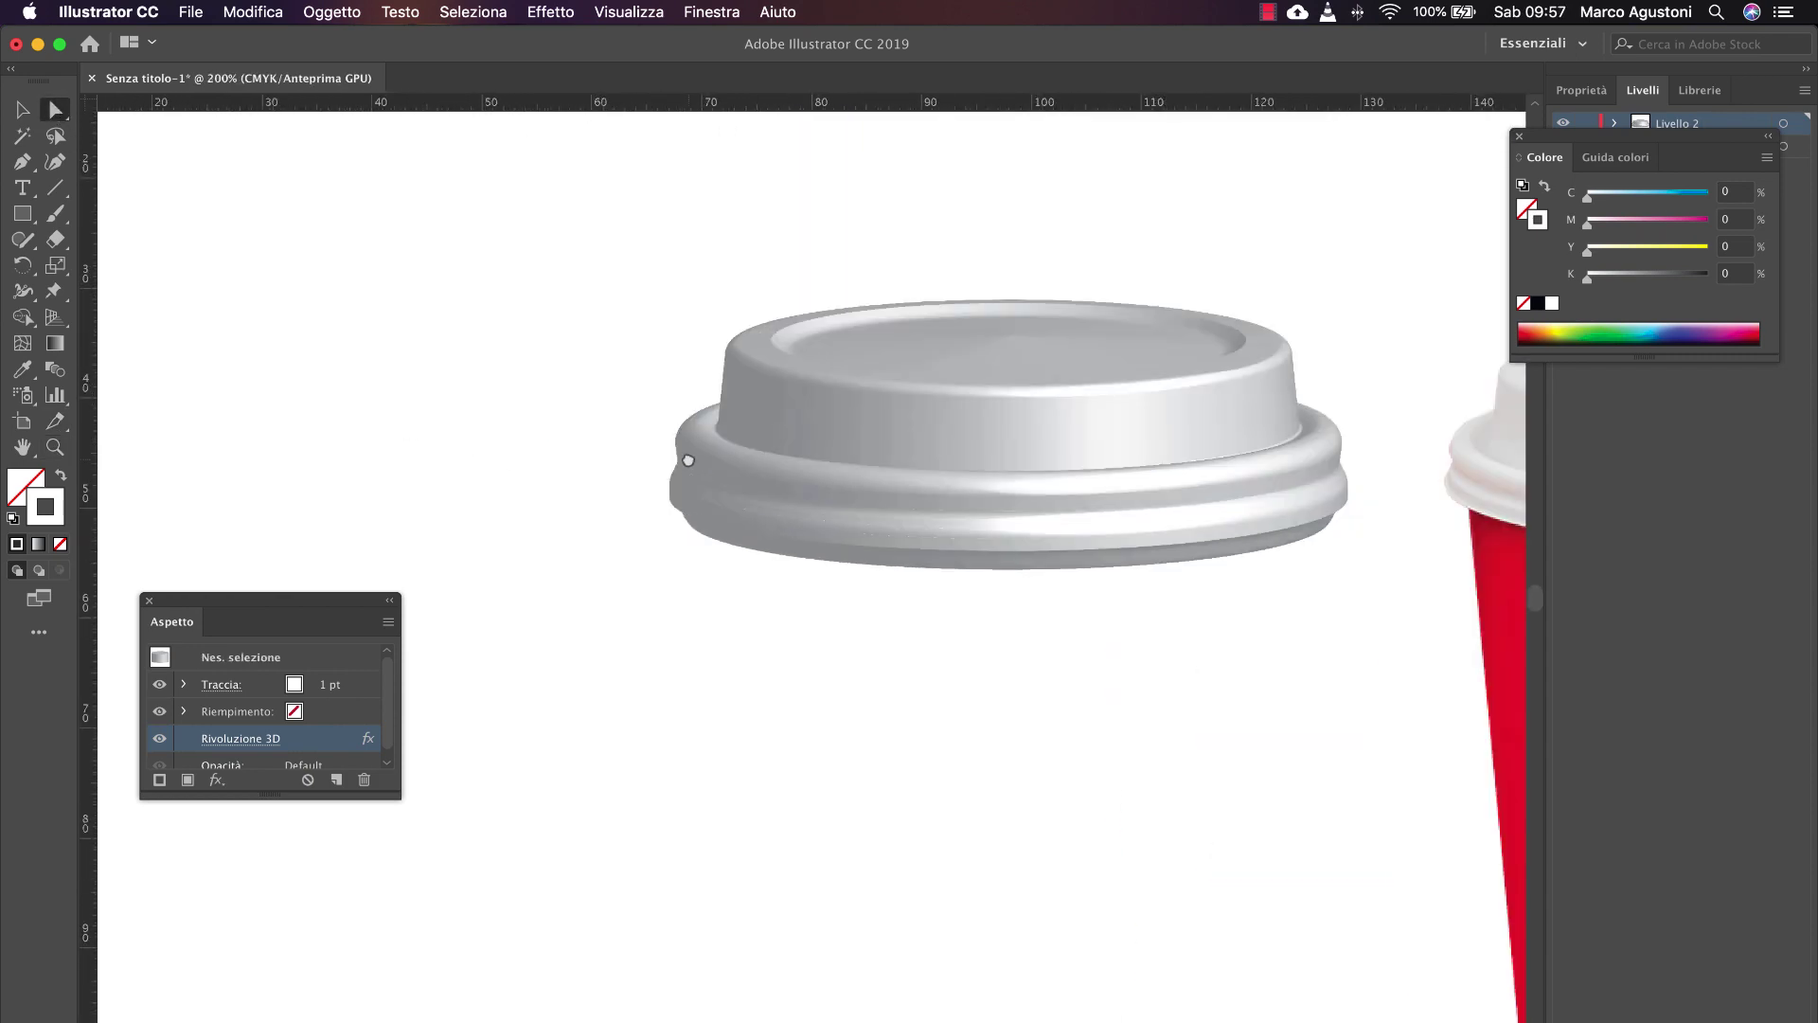
Step: Paste the full cup profile in its original position and delete its lid anchor points, keeping only the cup body
left_click(252, 12)
left_click(293, 198)
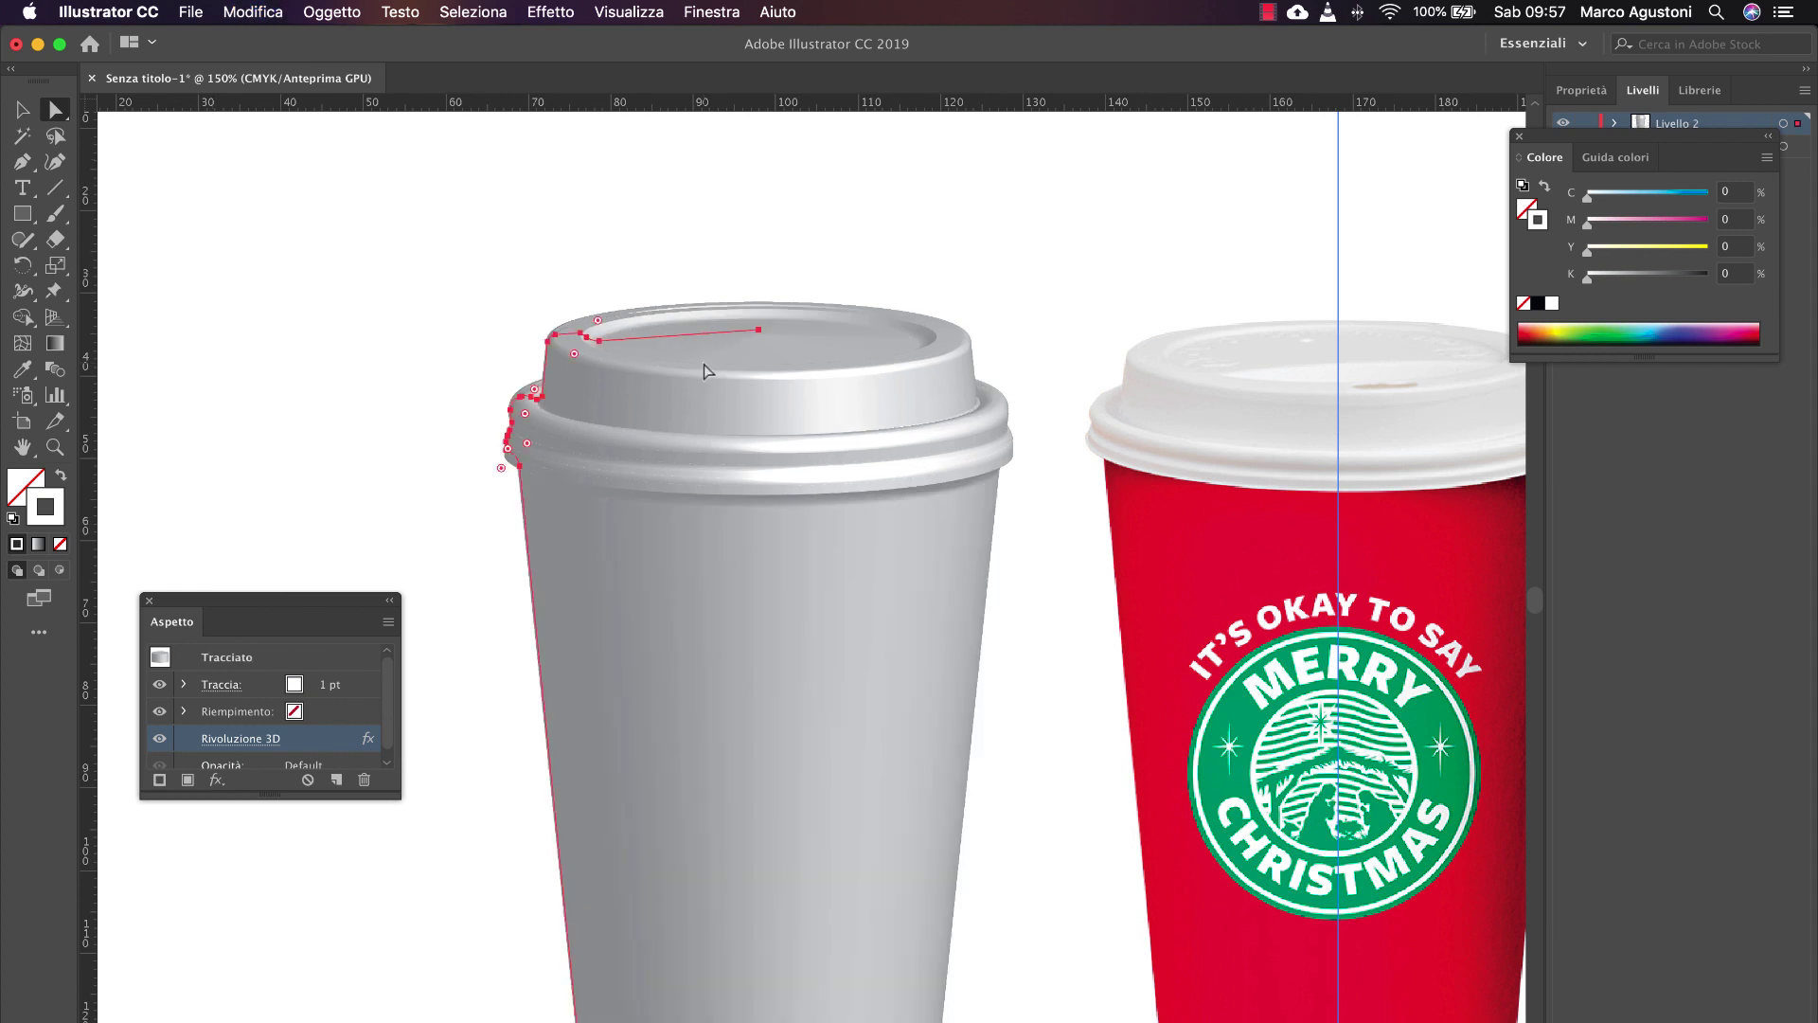
left_click(761, 330)
left_click(597, 341, "shift")
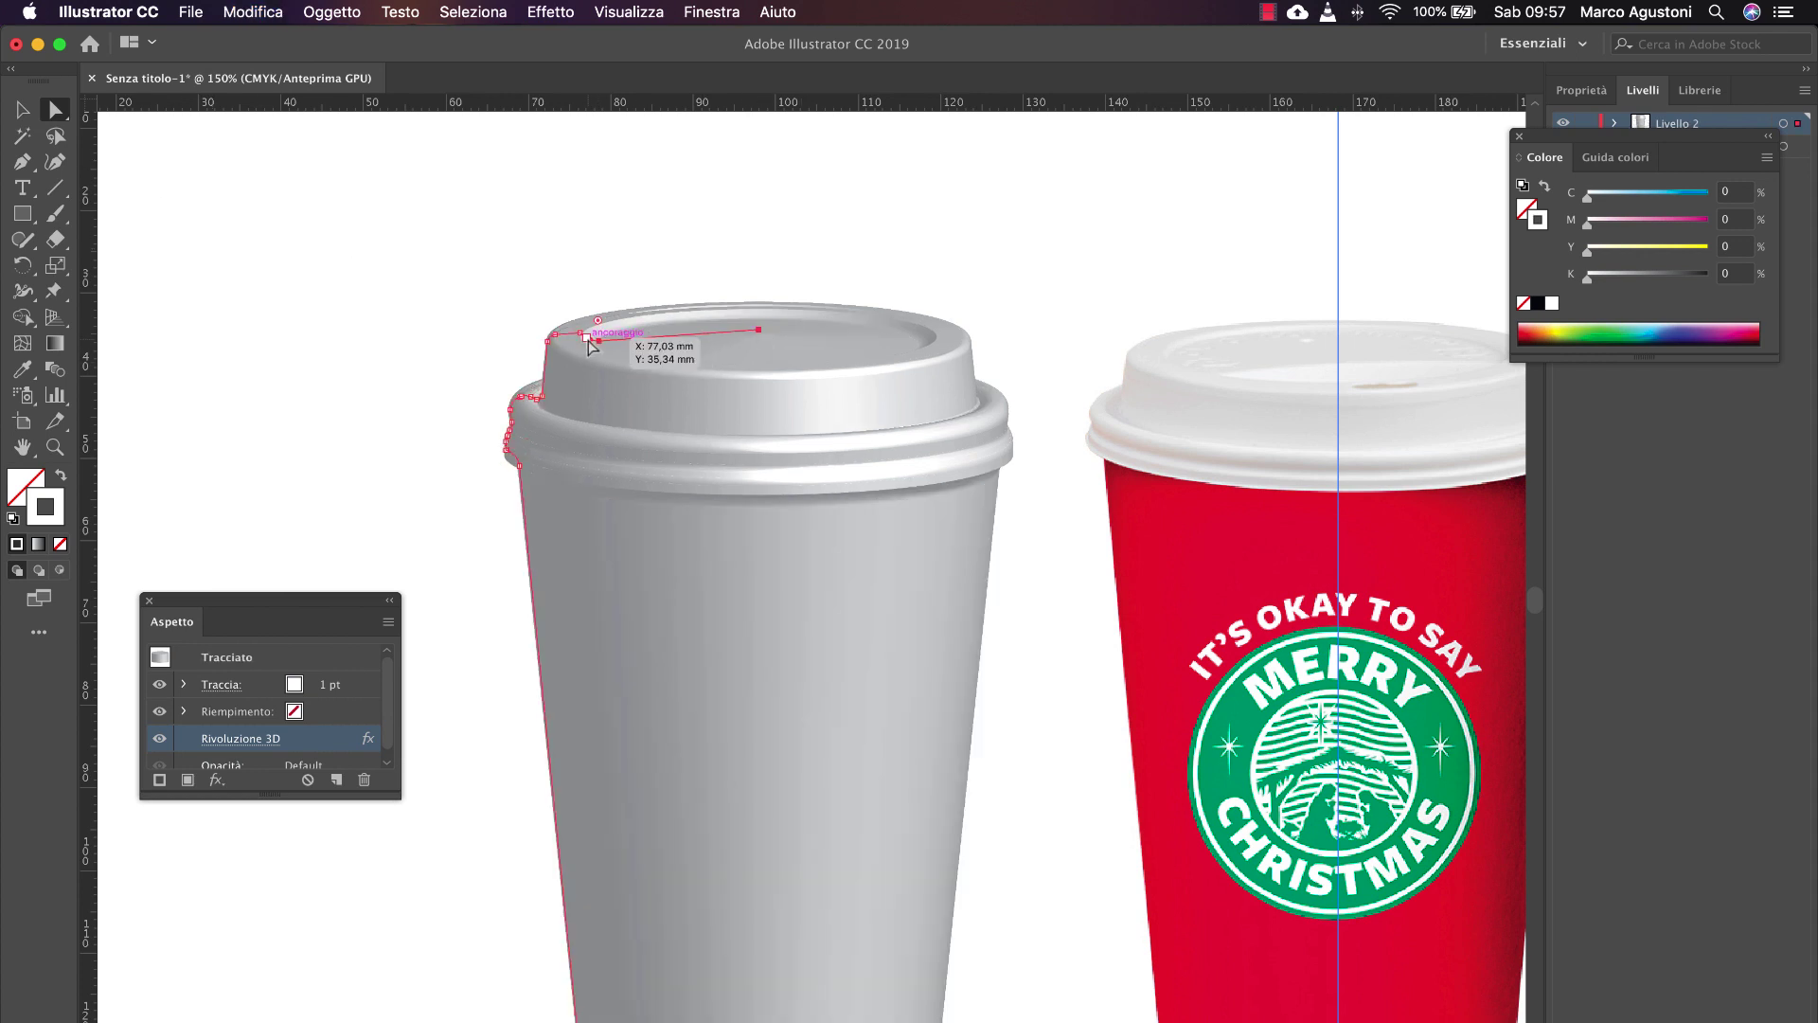
left_click(588, 337, "shift")
left_click(580, 333, "shift")
left_click(555, 334, "shift")
left_click(547, 341, "shift")
key("super+plus")
key("super+plus")
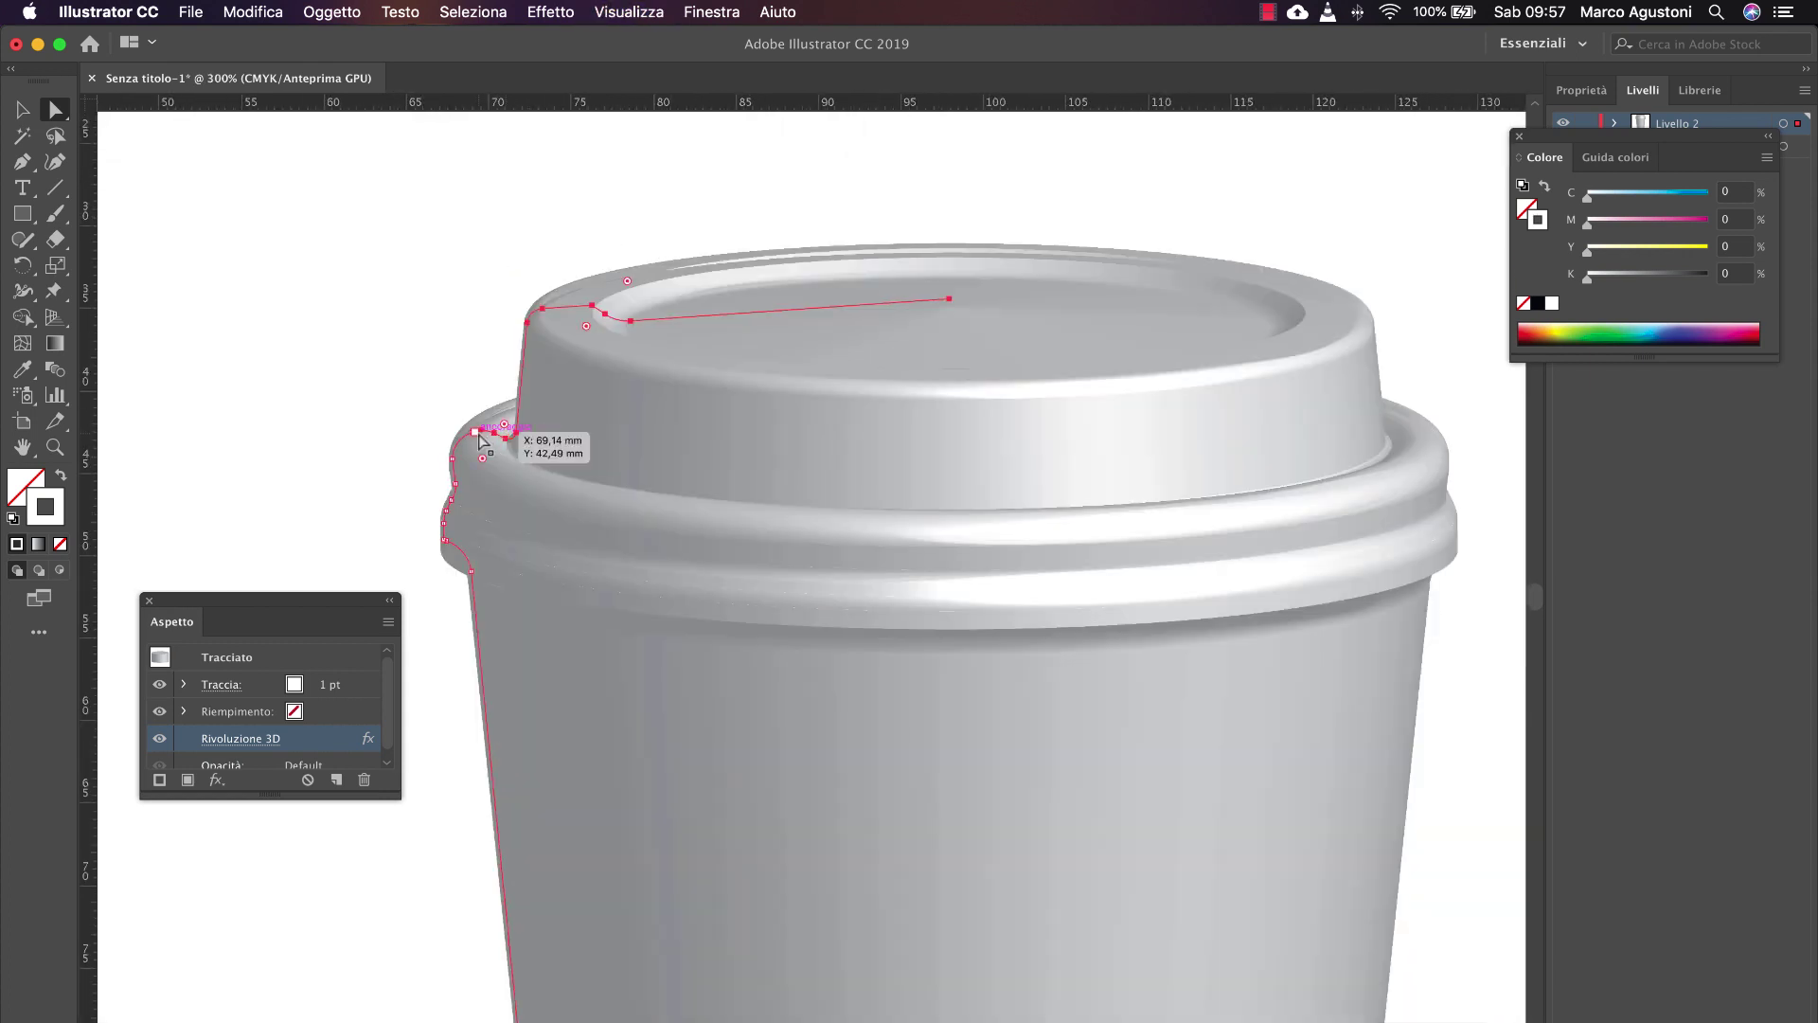
left_click_drag(481, 437, 451, 546)
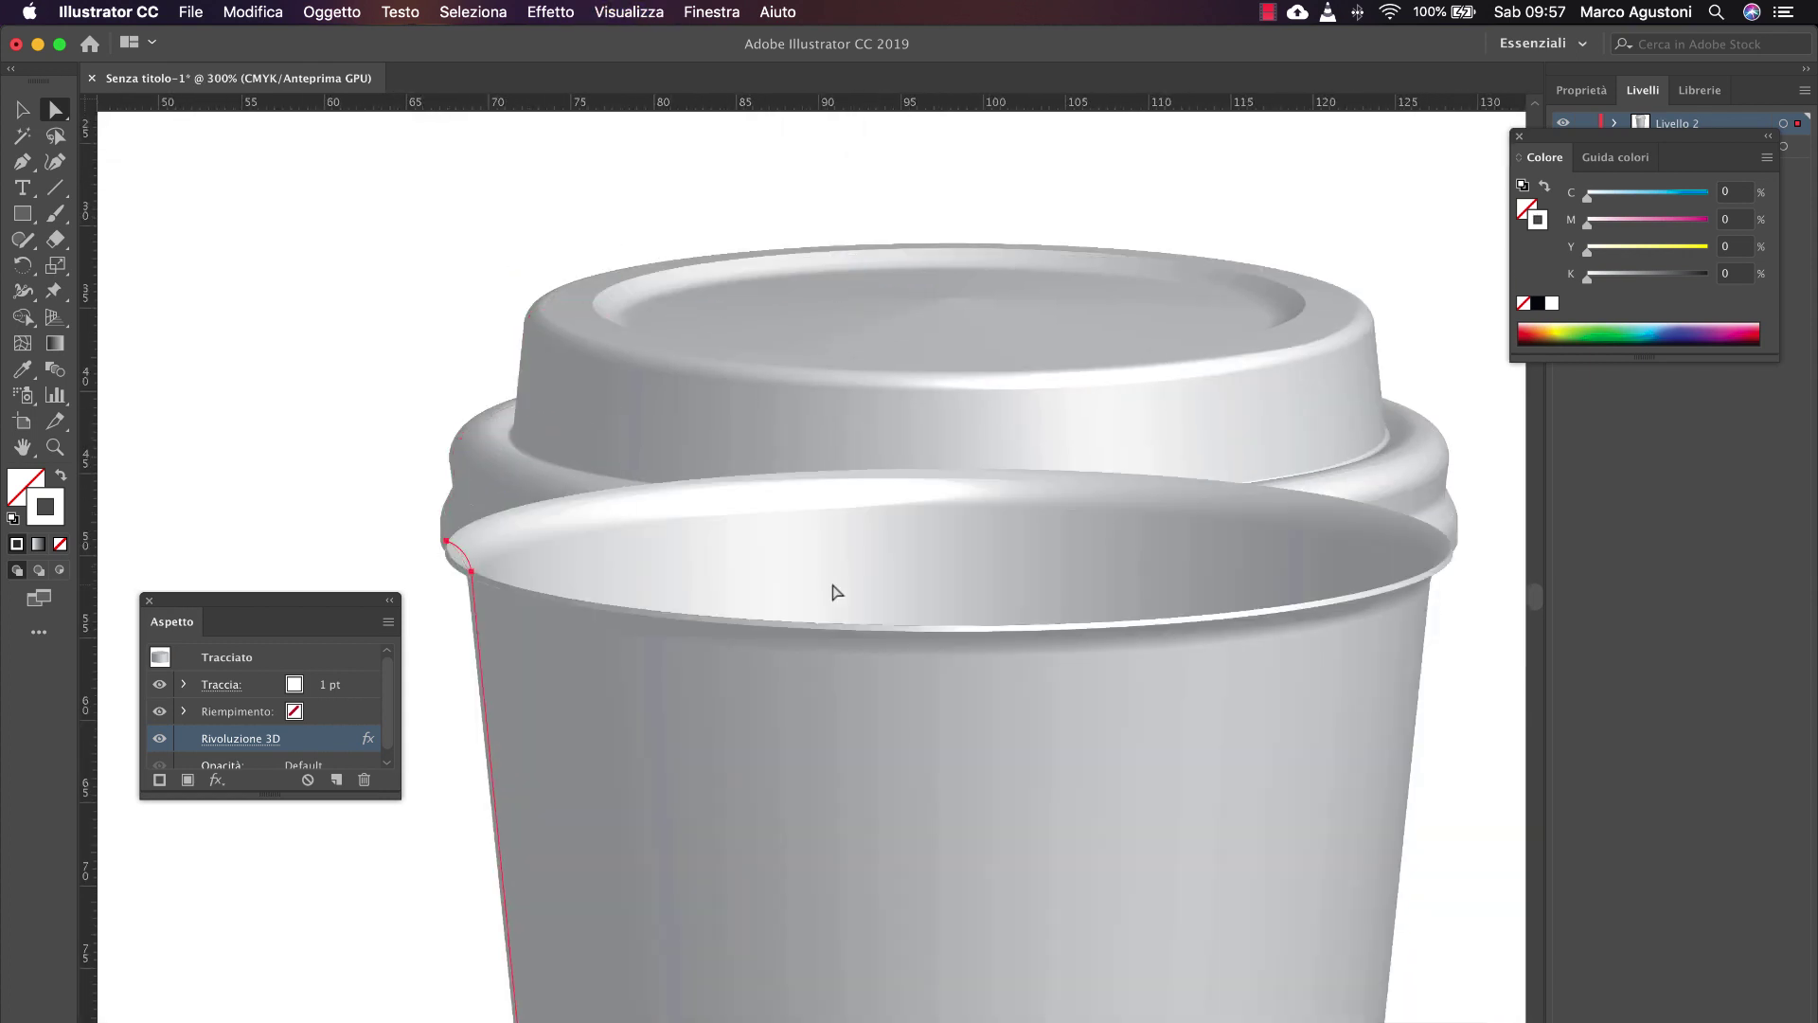
Step: Try removing the cup body's topmost rim anchor and sending the cup body behind the lid
left_click(445, 541)
key("Delete")
left_click(23, 109)
right_click(239, 183)
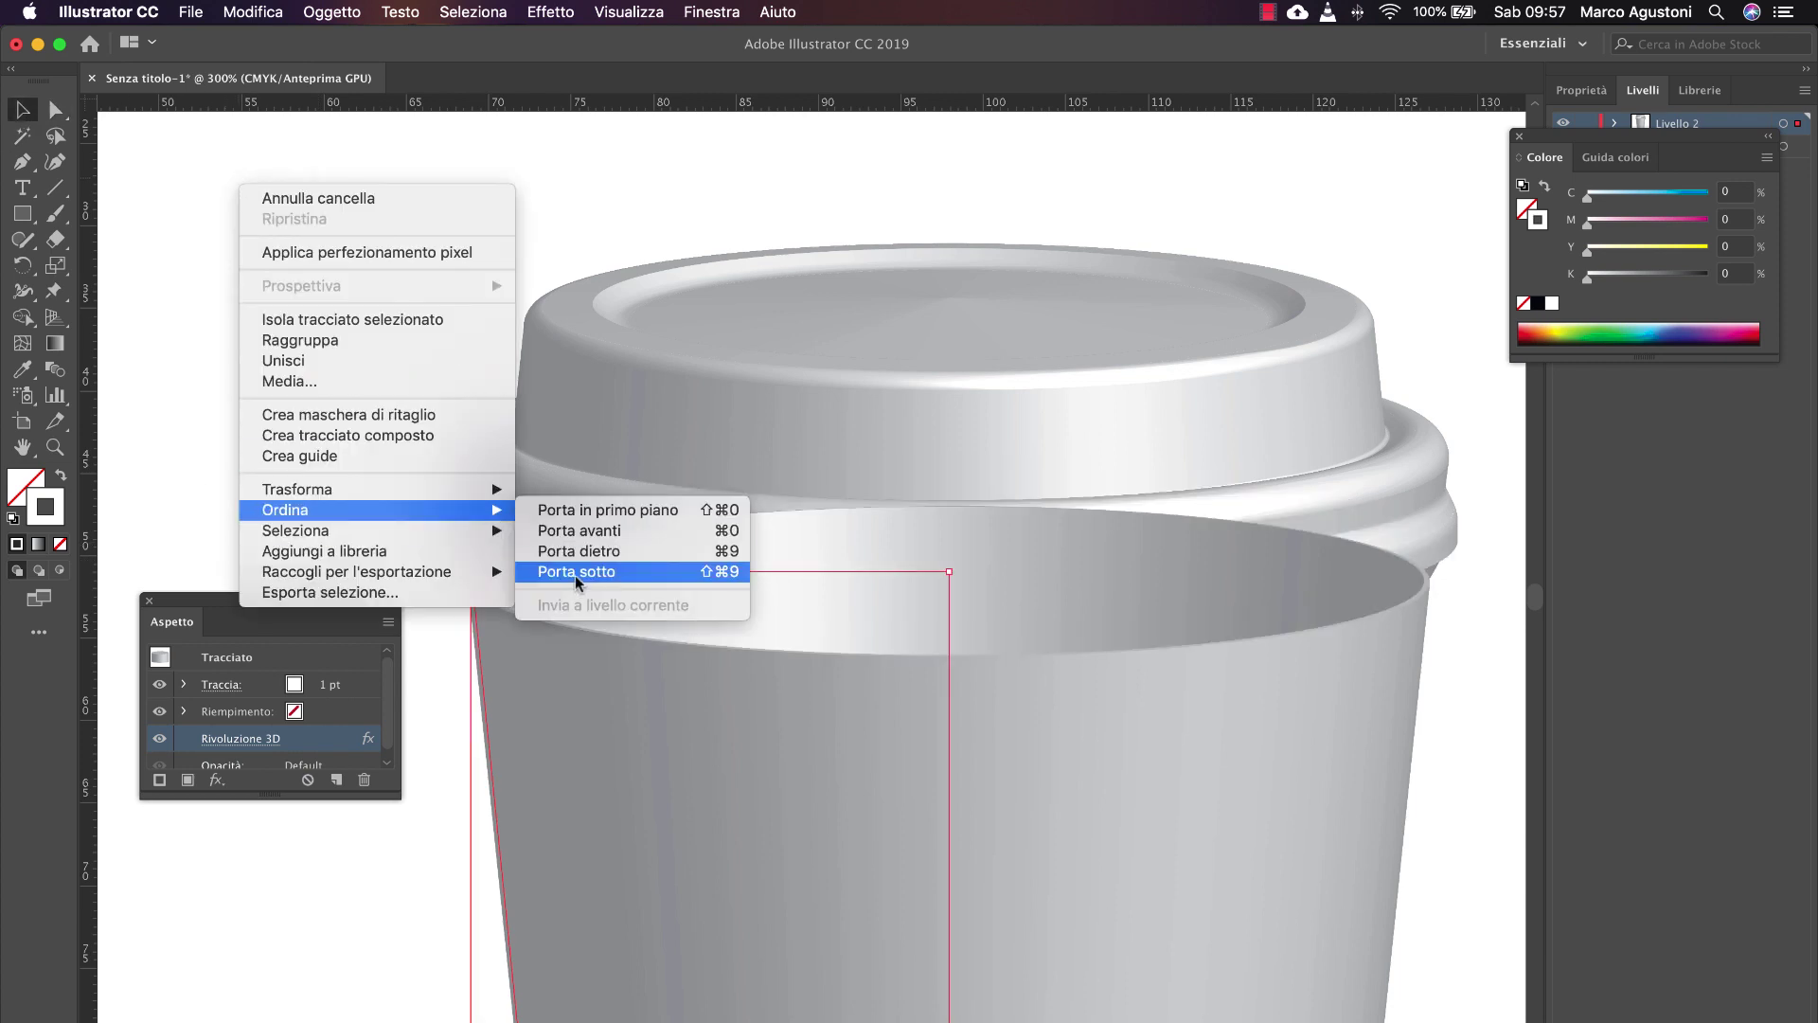
left_click(606, 572)
Step: Send the cup body to the back so it sits behind the lid
right_click(275, 303)
mouse_move(327, 634)
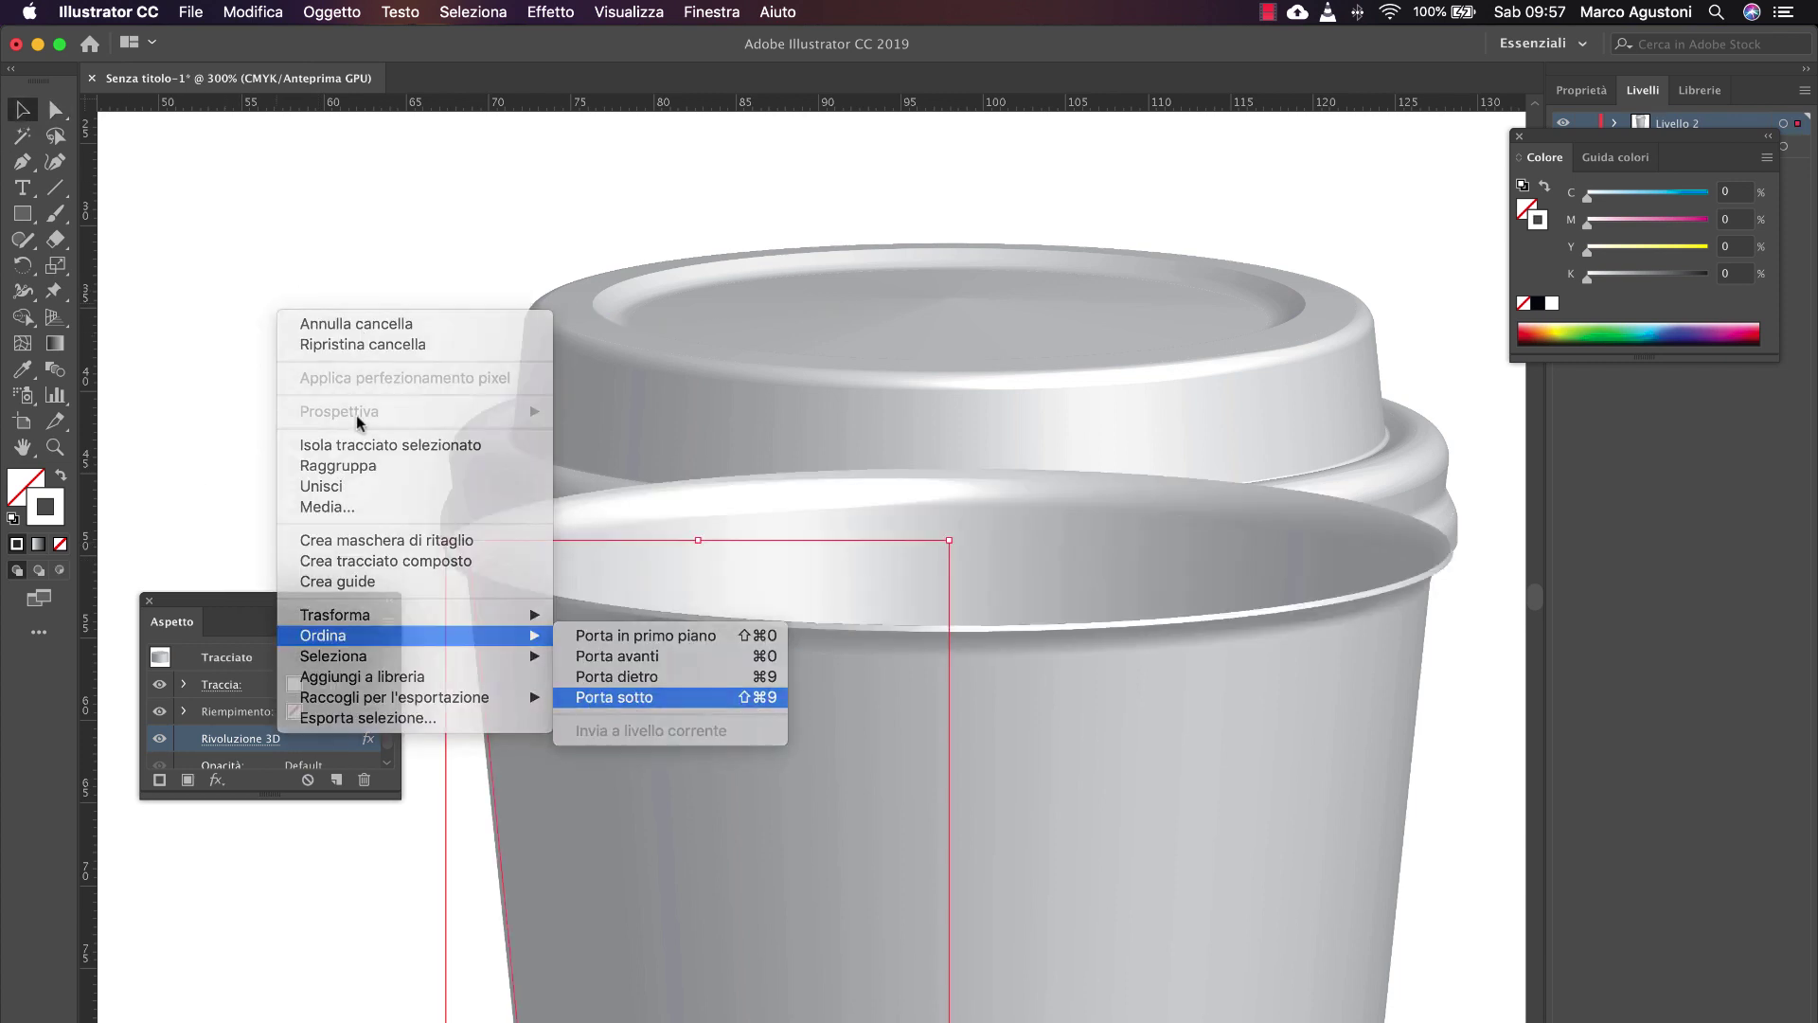
left_click(625, 695)
left_click(317, 332)
Step: Hide the cup body and remove the lid profile's lowest anchor point on the underside
key("super+minus")
key("super+minus")
key("super+minus")
left_click_drag(548, 372, 418, 243)
left_click(680, 447)
key("super+plus")
key("super+plus")
key("super+plus")
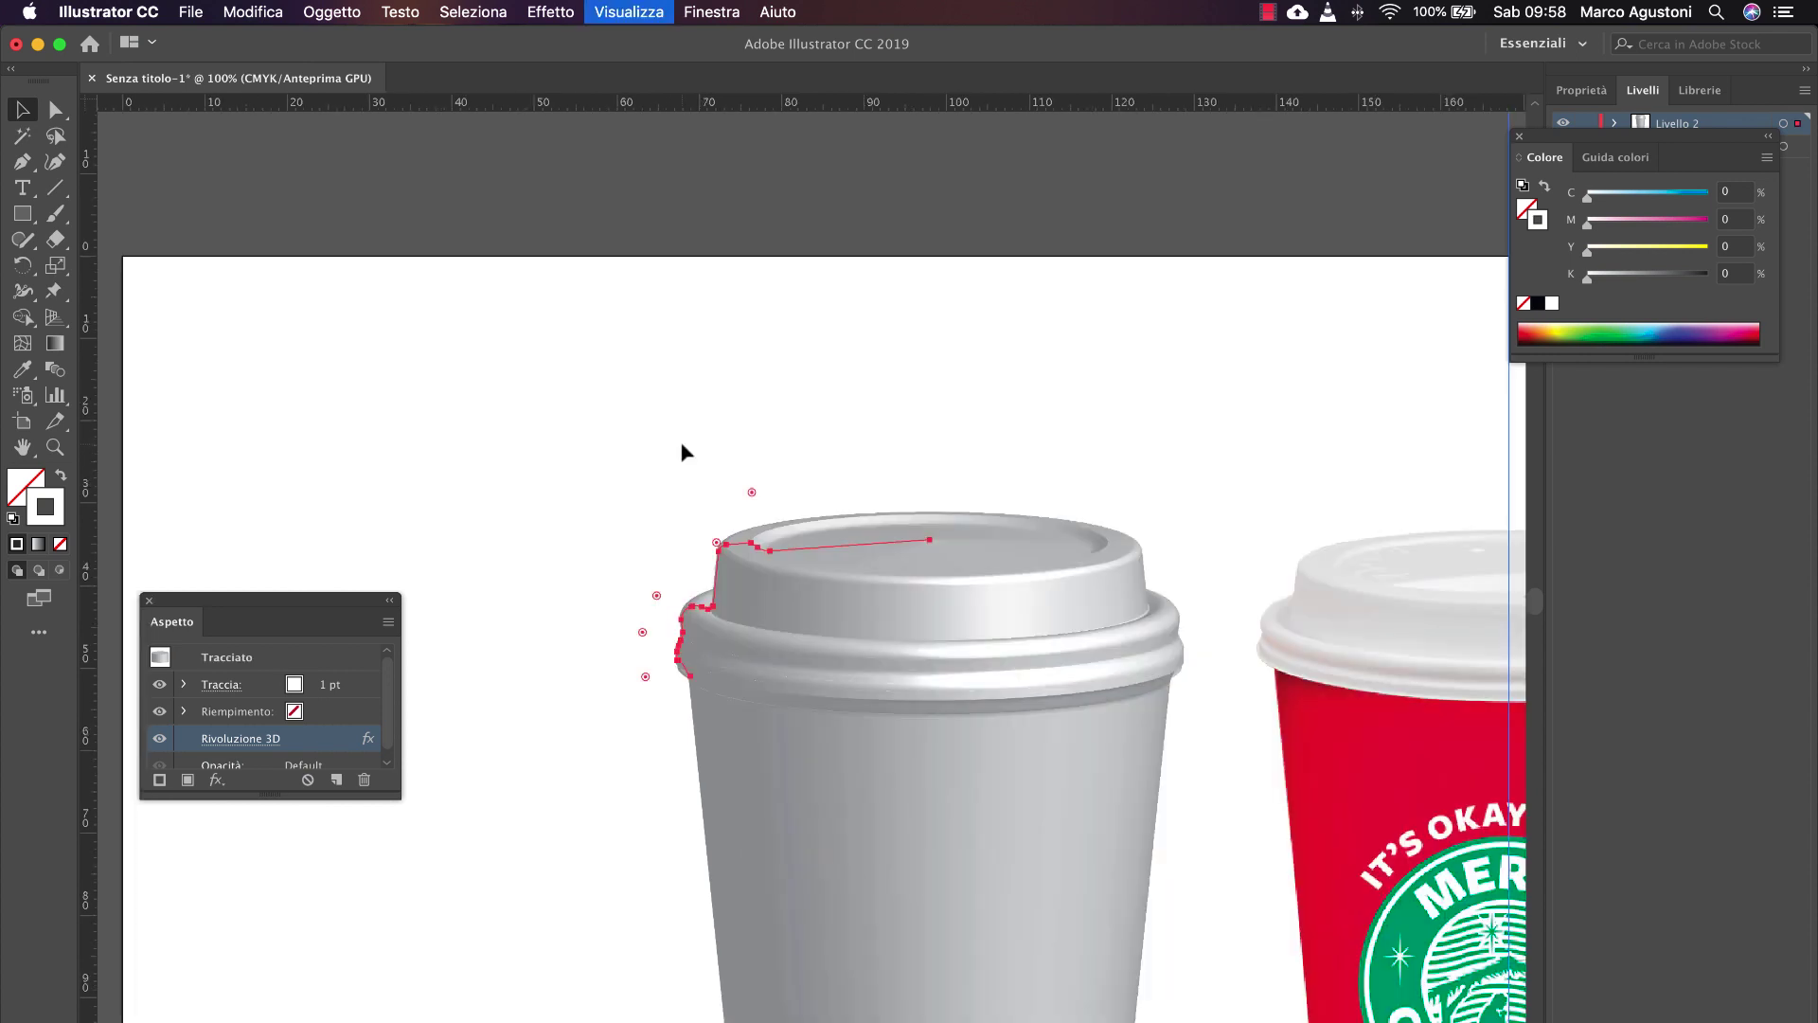
key("p")
left_click(451, 489)
key("a")
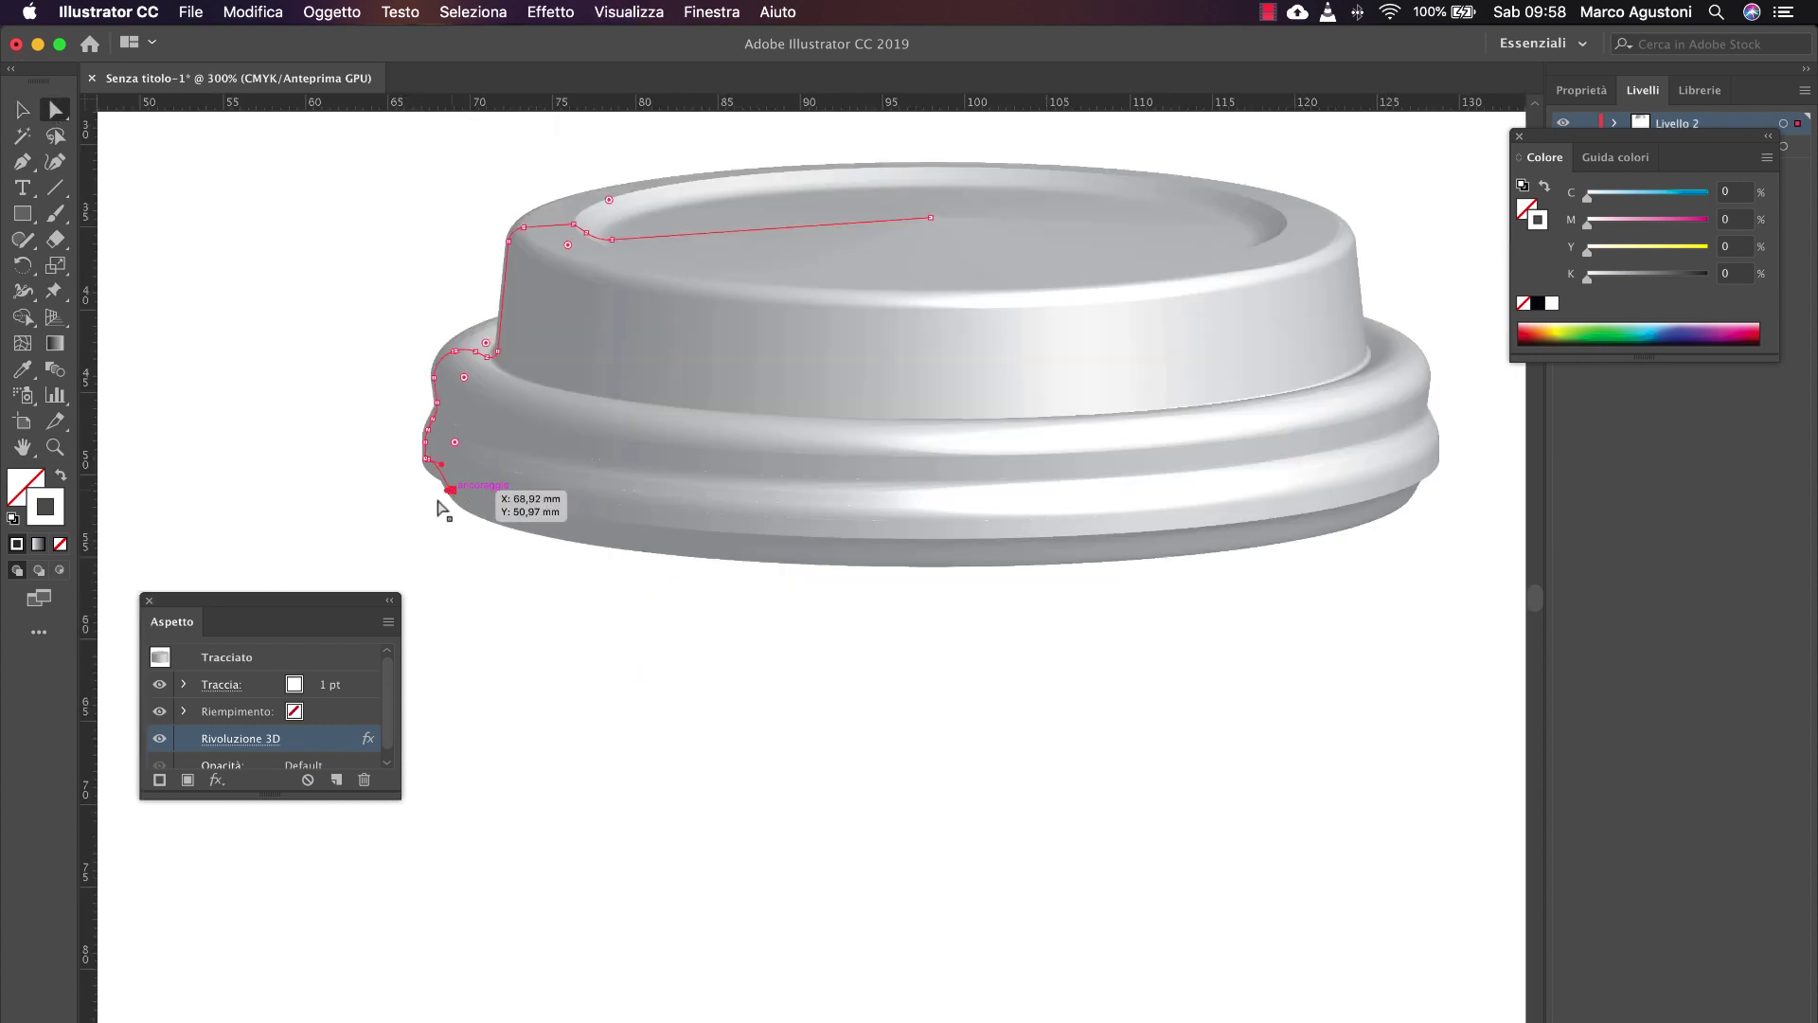
left_click(215, 353)
Step: Show the hidden cup body again and nudge the lid down slightly over the cup's rim
left_click(332, 11)
left_click(341, 190)
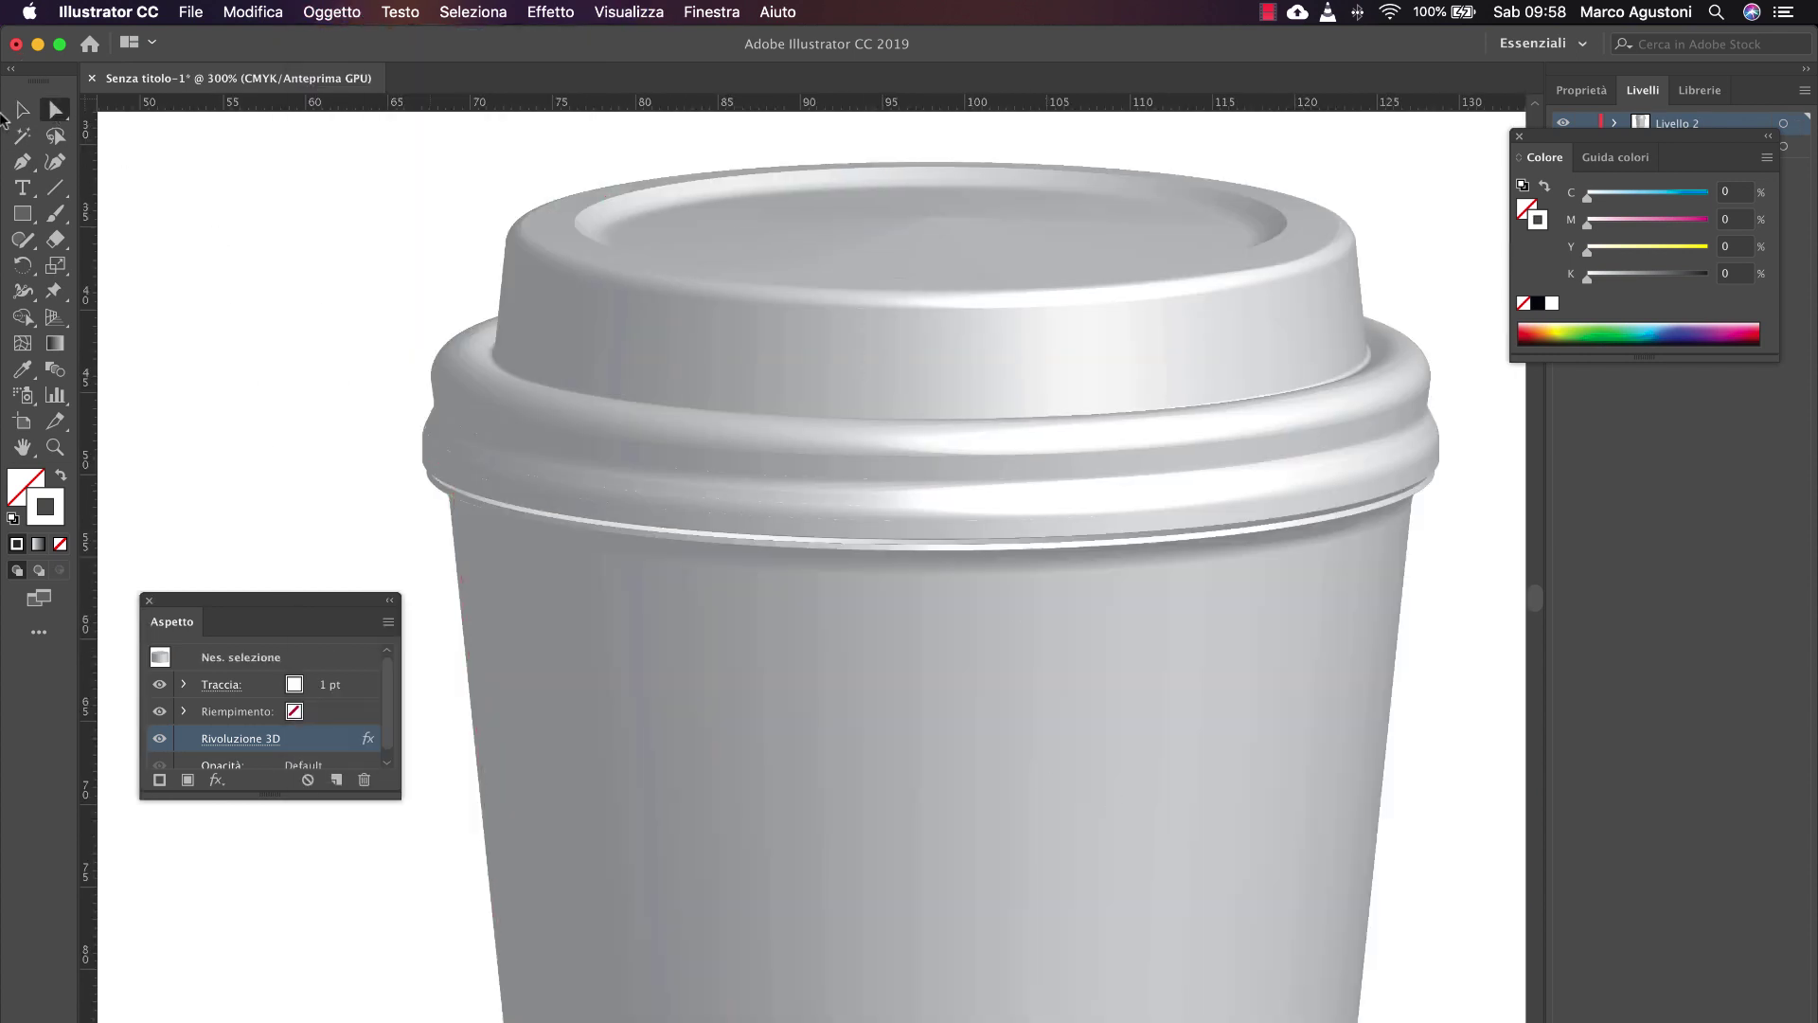
left_click(21, 112)
left_click(608, 222)
key("Down")
key("Down")
left_click(245, 317)
key("super+minus")
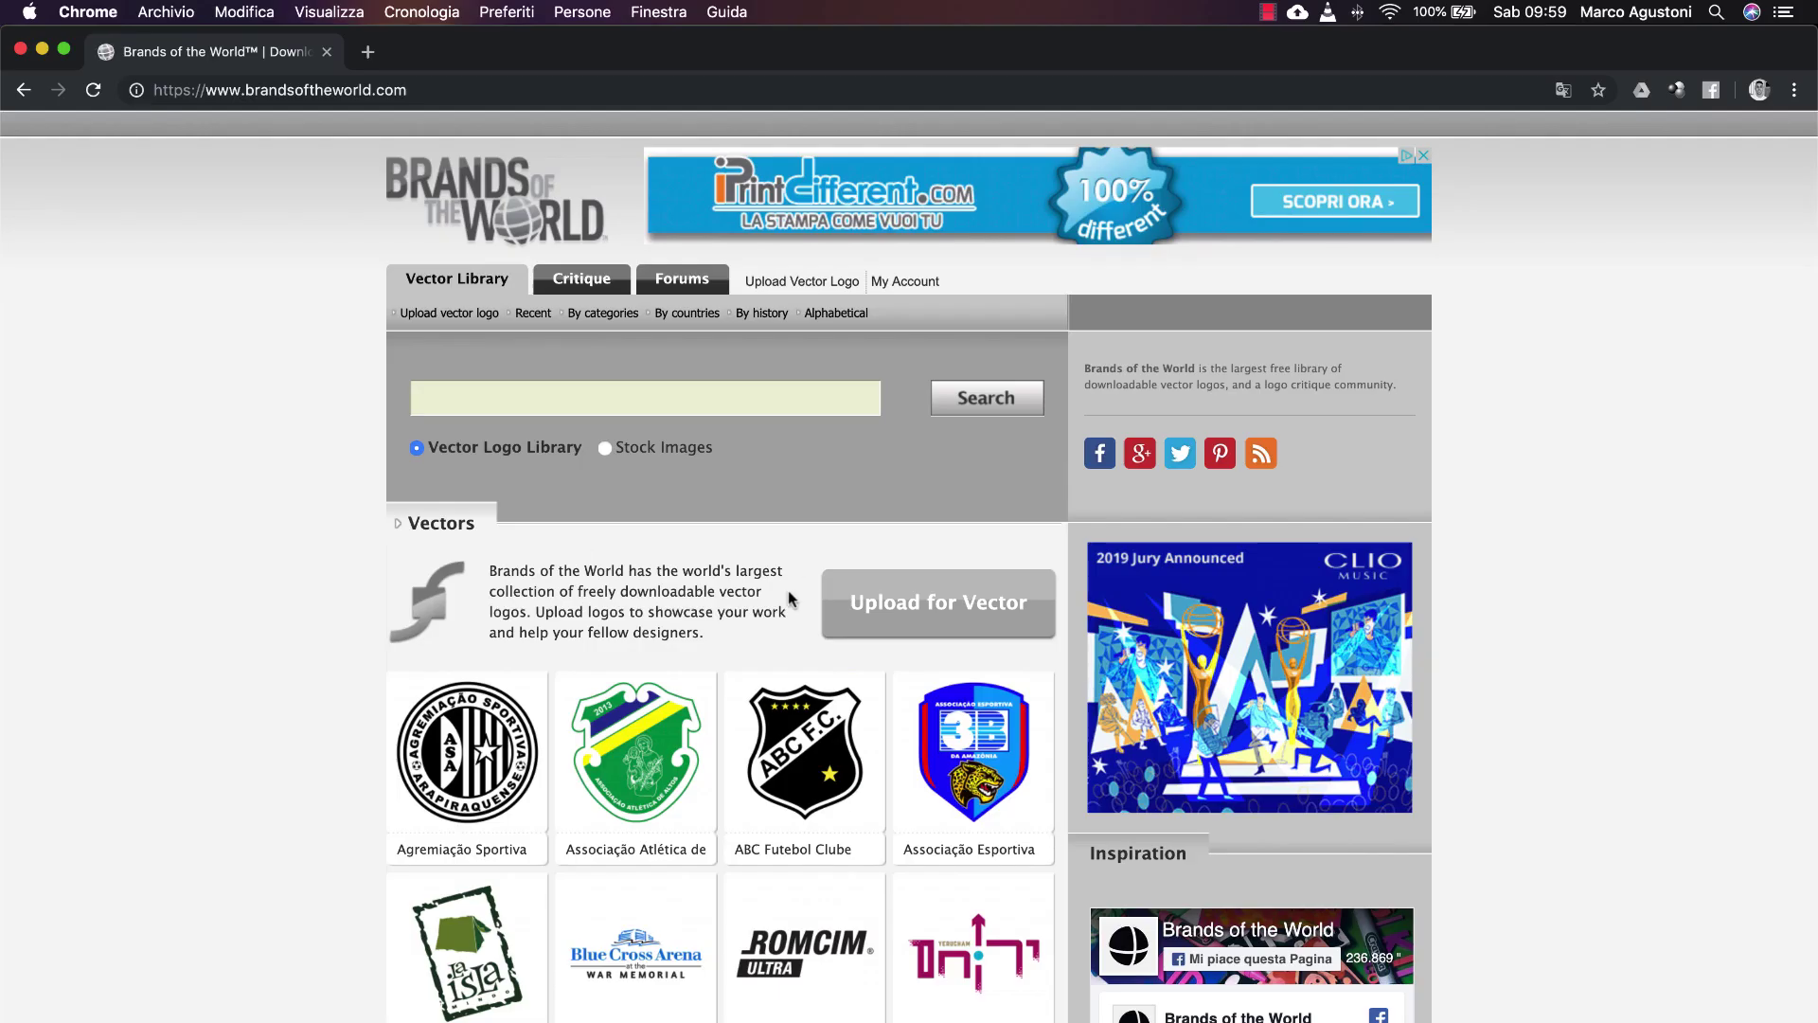
Step: Switch to Chrome, search the Brands of the World vector library for "starbucks" and open the logo result
left_click(583, 398)
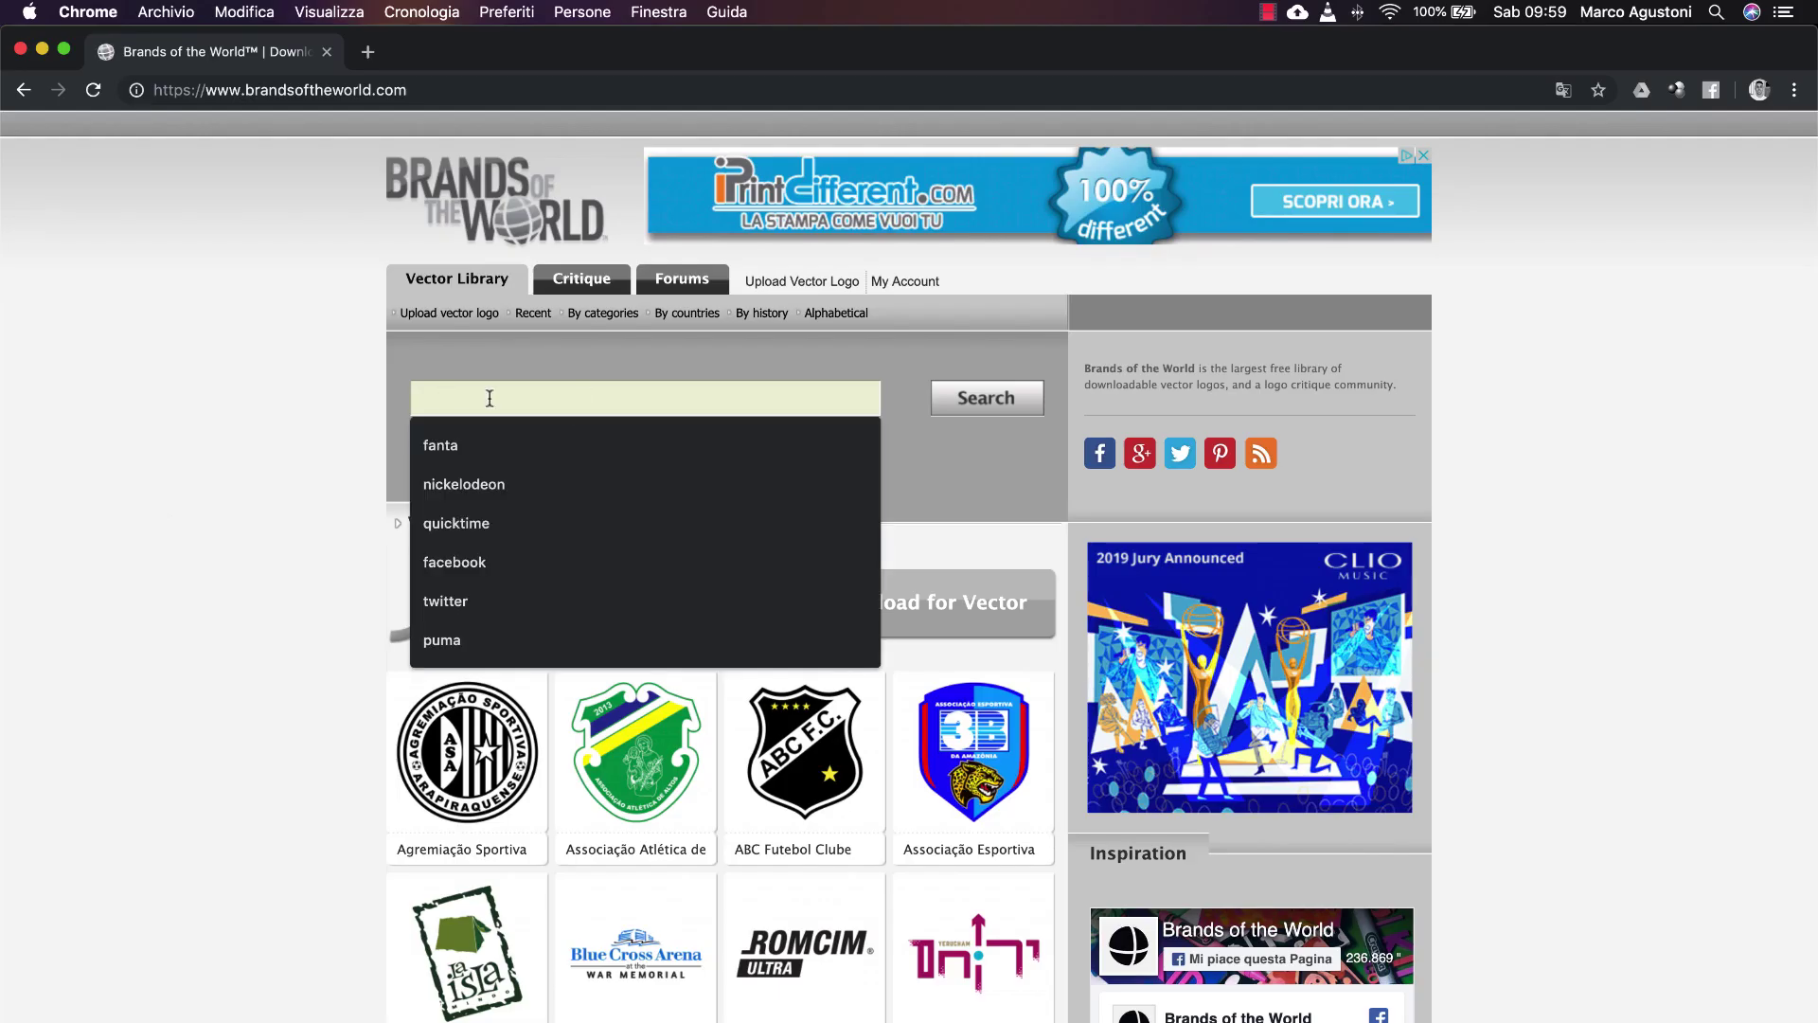
type("starbucks")
key("Return")
left_click(503, 617)
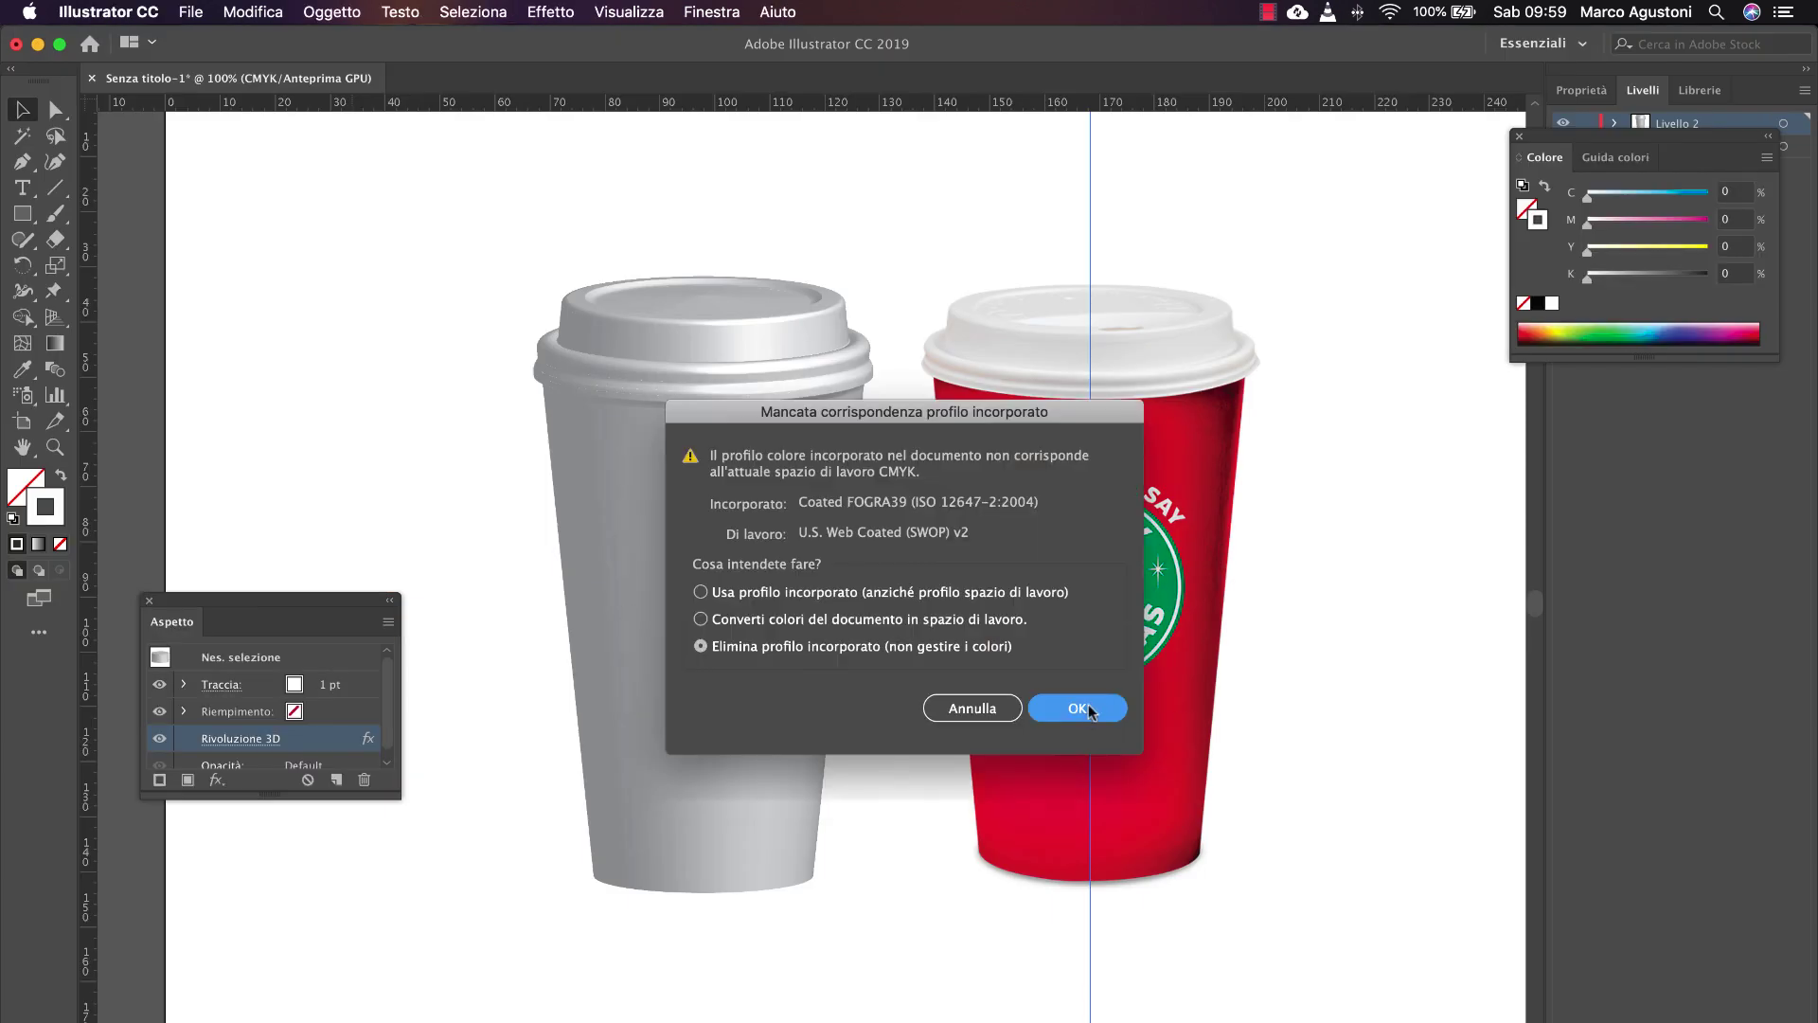
Step: In Illustrator, open starbucks_2011_true_logo.ai with its embedded color profile discarded and copy the logo into the cup document
left_click(1078, 708)
left_click(551, 186)
key("super+c")
left_click(238, 79)
left_click_drag(885, 543, 940, 440)
key("super+v")
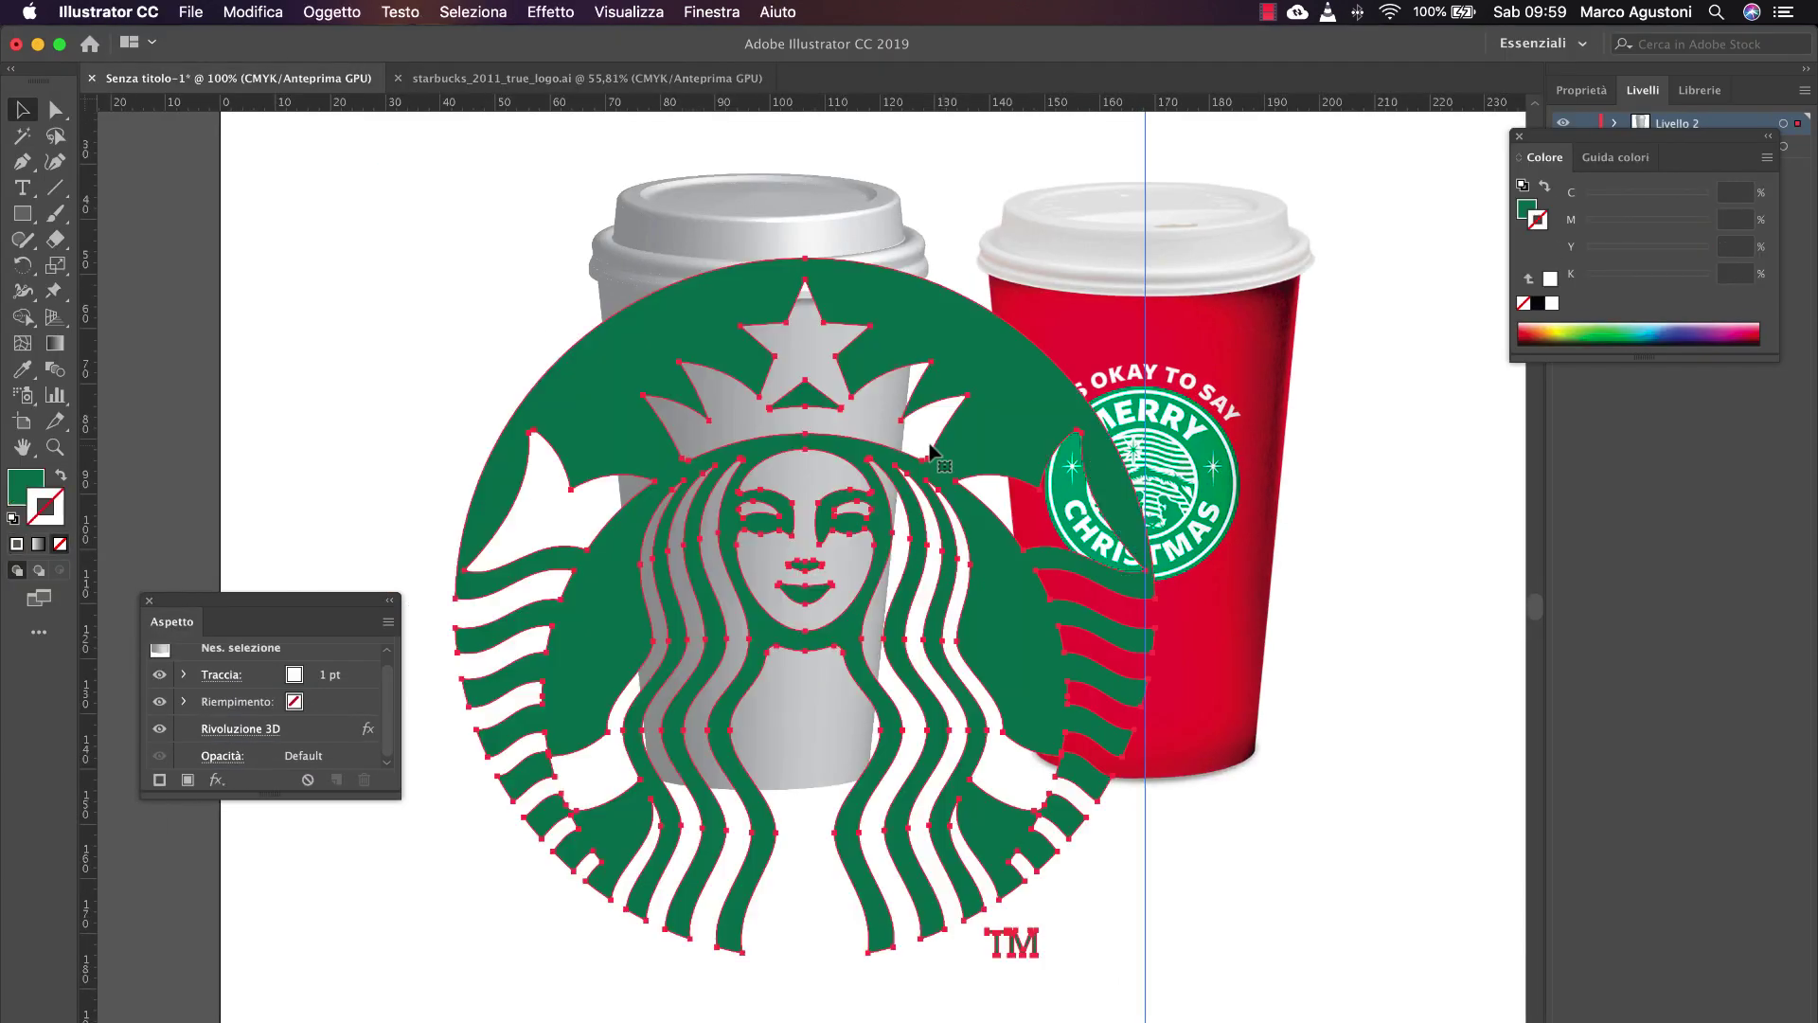
Step: Scale down the pasted logo and save it as a dynamic symbol named "Logo Sturbucks"
left_click_drag(1155, 256, 933, 478)
left_click_drag(867, 593, 1058, 284)
left_click(702, 14)
left_click(722, 809)
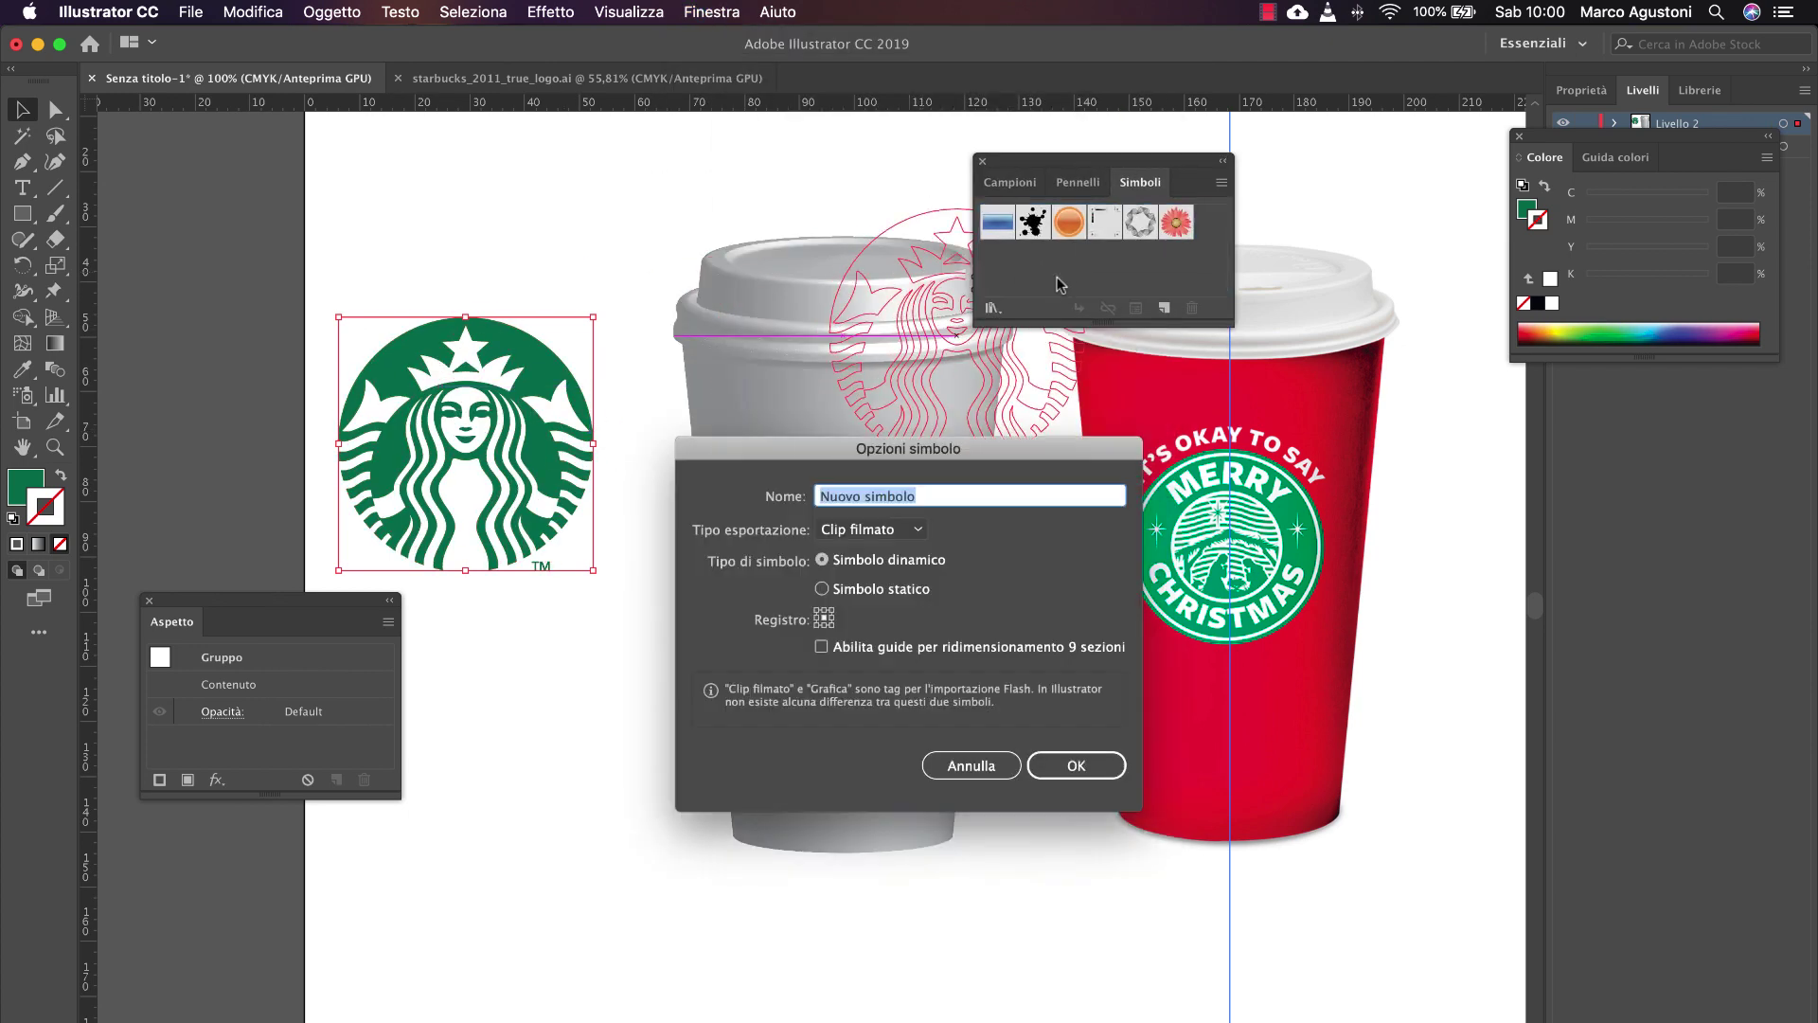
type("Logo Sturbucks")
left_click(1076, 765)
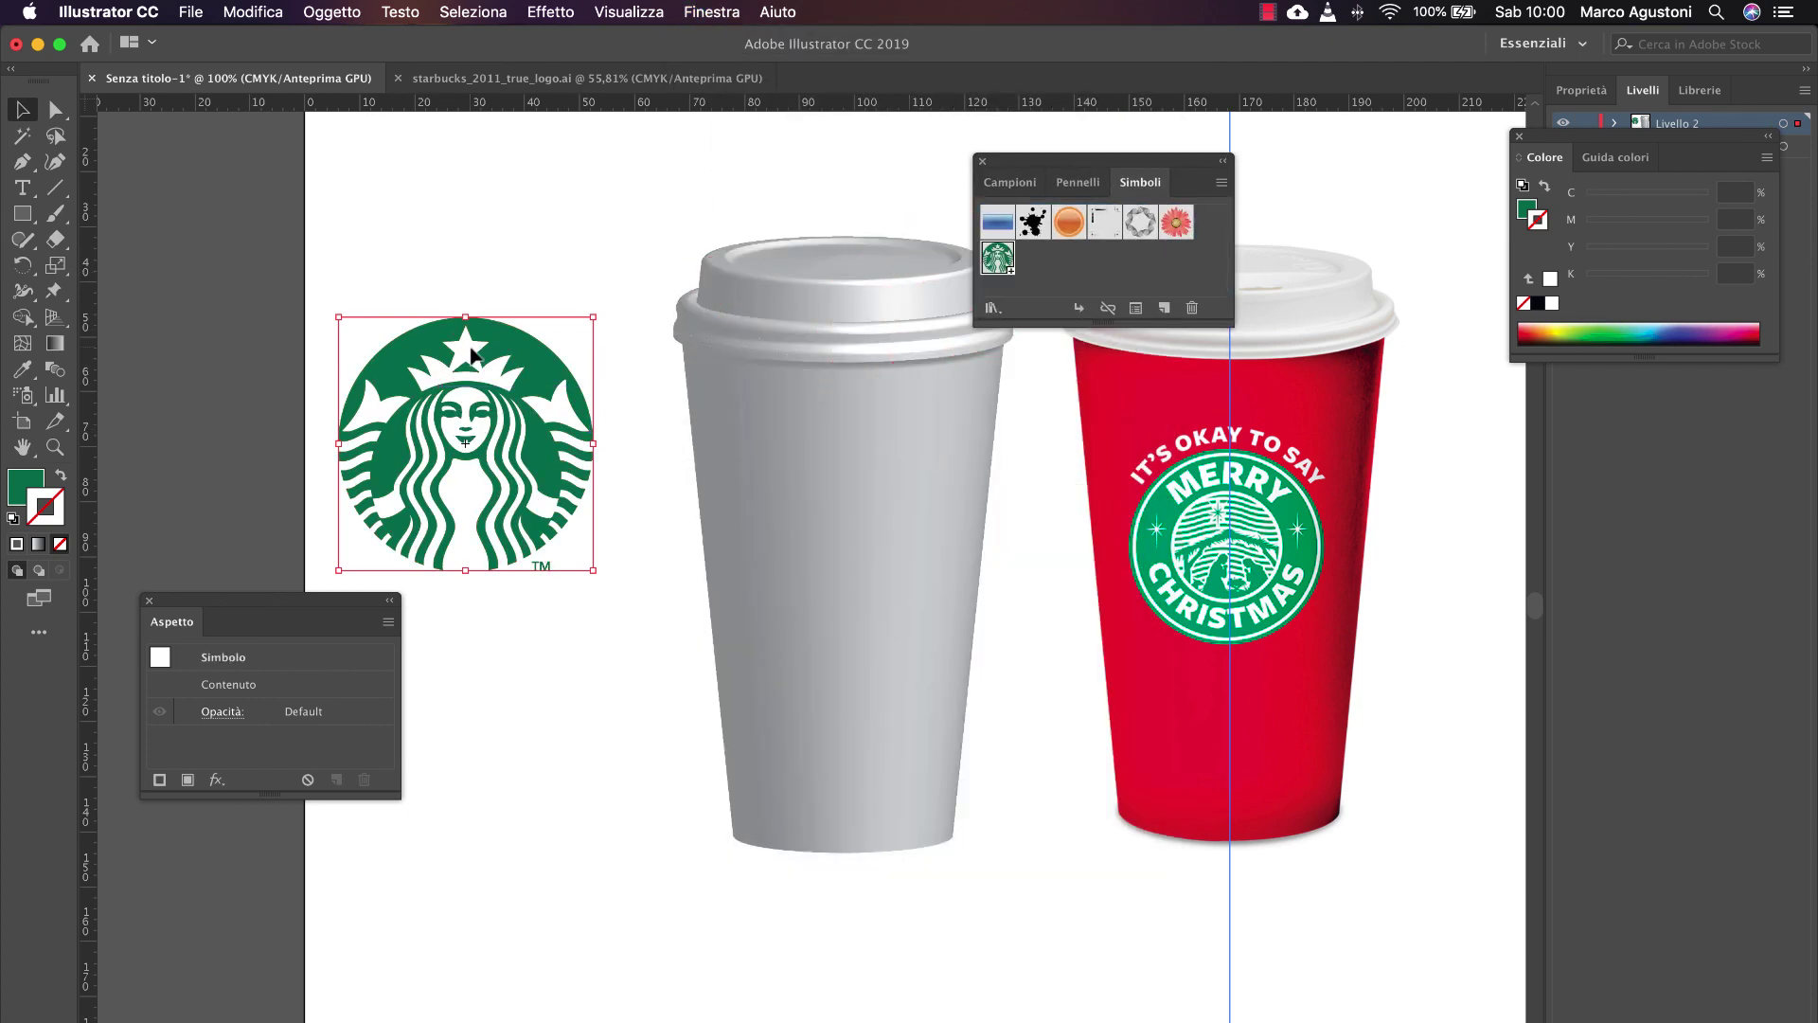
Step: Delete the logo artwork from the artboard and move the symbol library beside the grey cup
left_click_drag(463, 334, 392, 261)
key("Delete")
left_click_drag(1089, 160, 355, 159)
Step: Copy the grey cup body and paste the duplicate in the same position
left_click(860, 381)
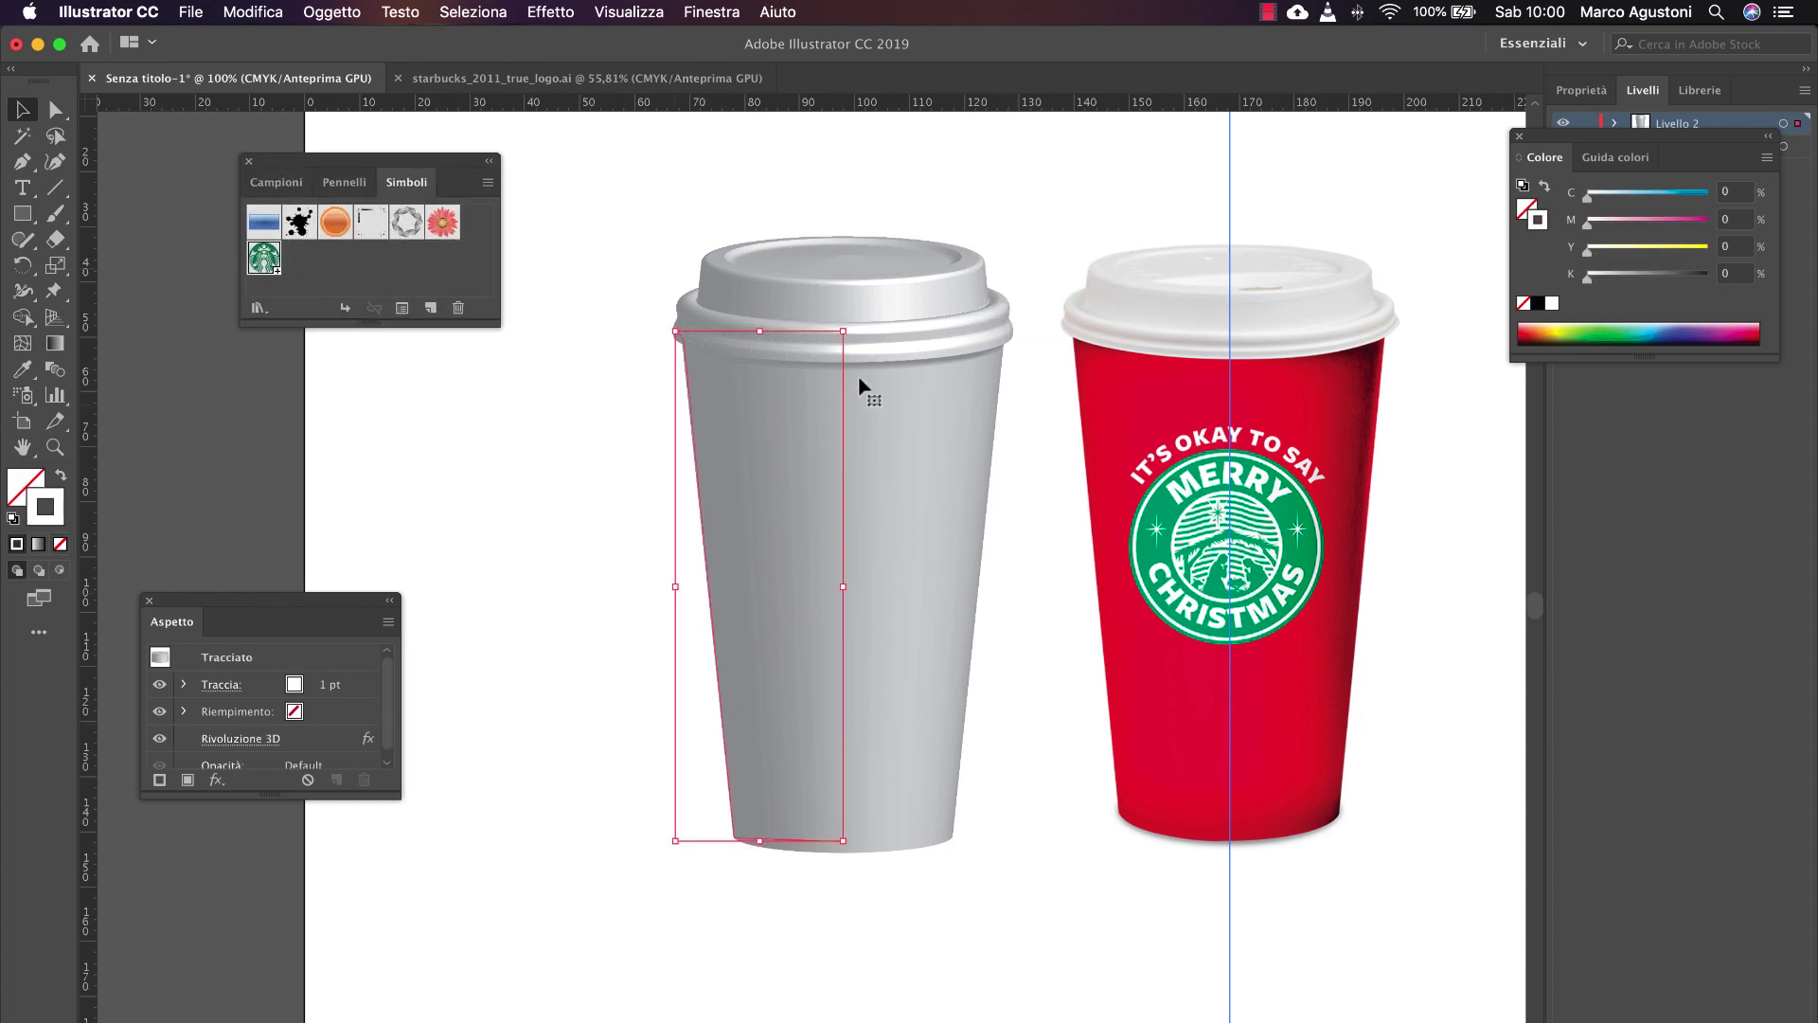
left_click(252, 12)
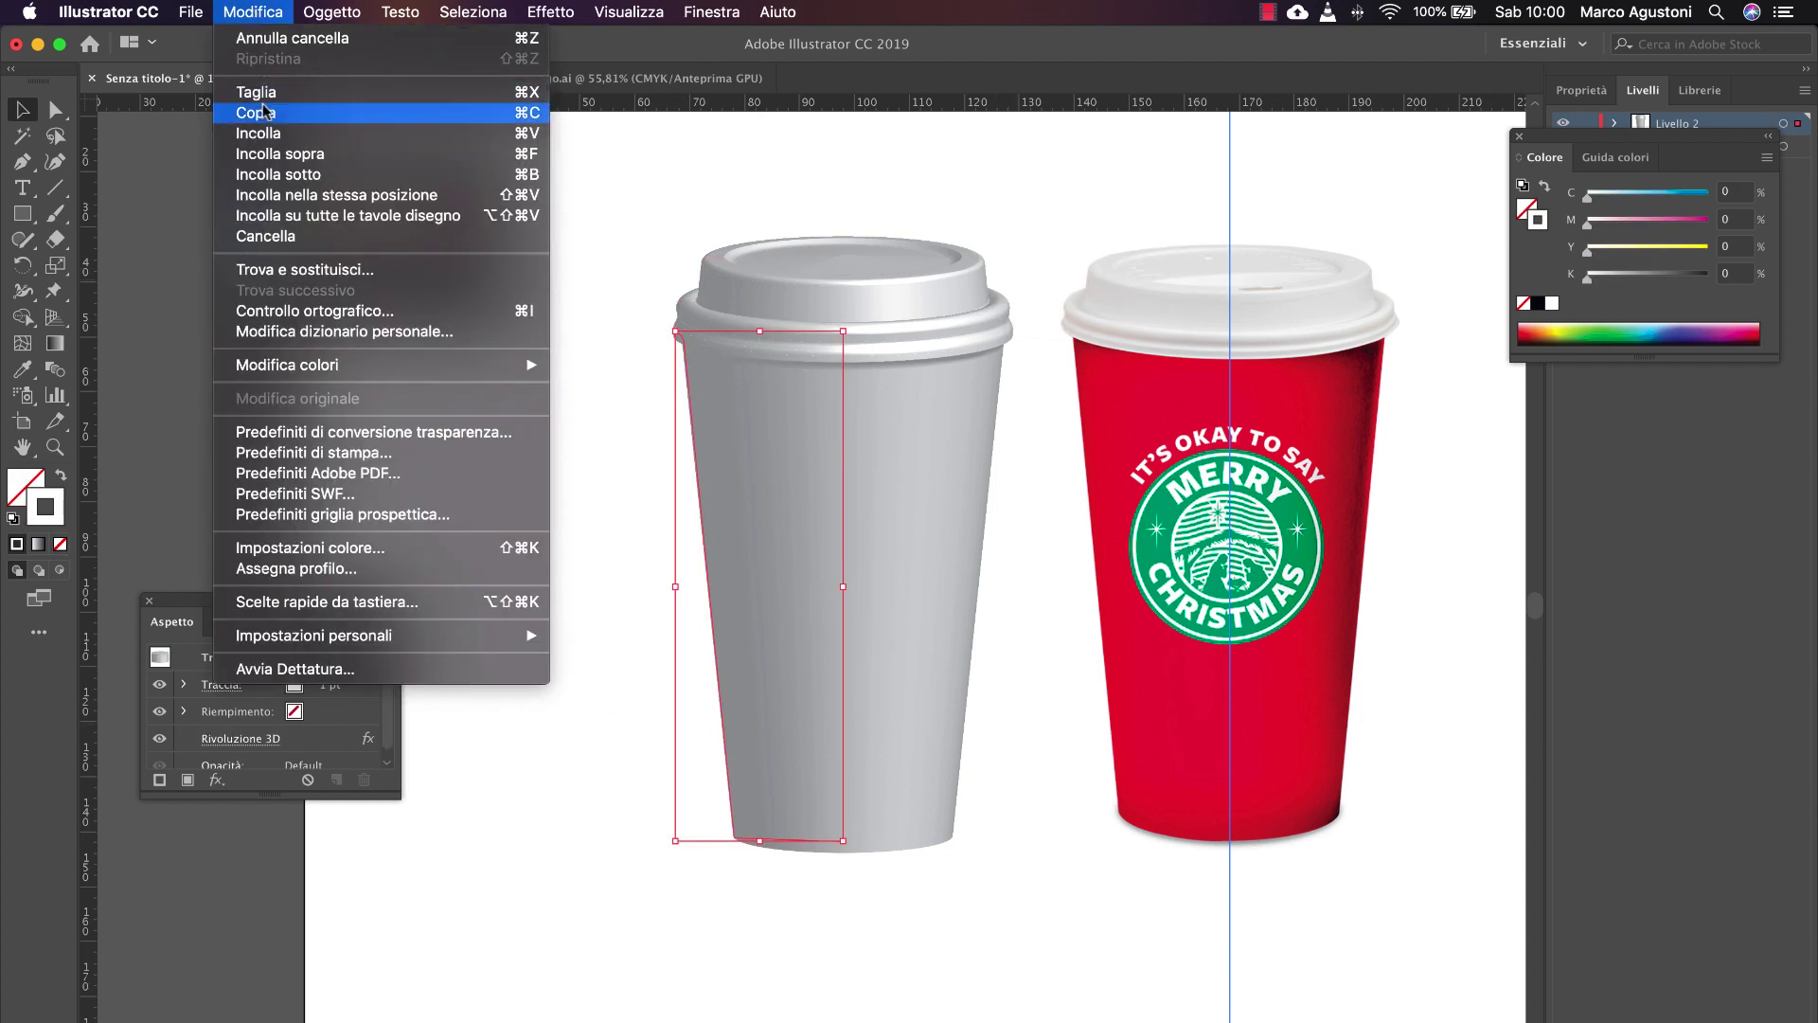
left_click(265, 113)
left_click(253, 12)
left_click(394, 200)
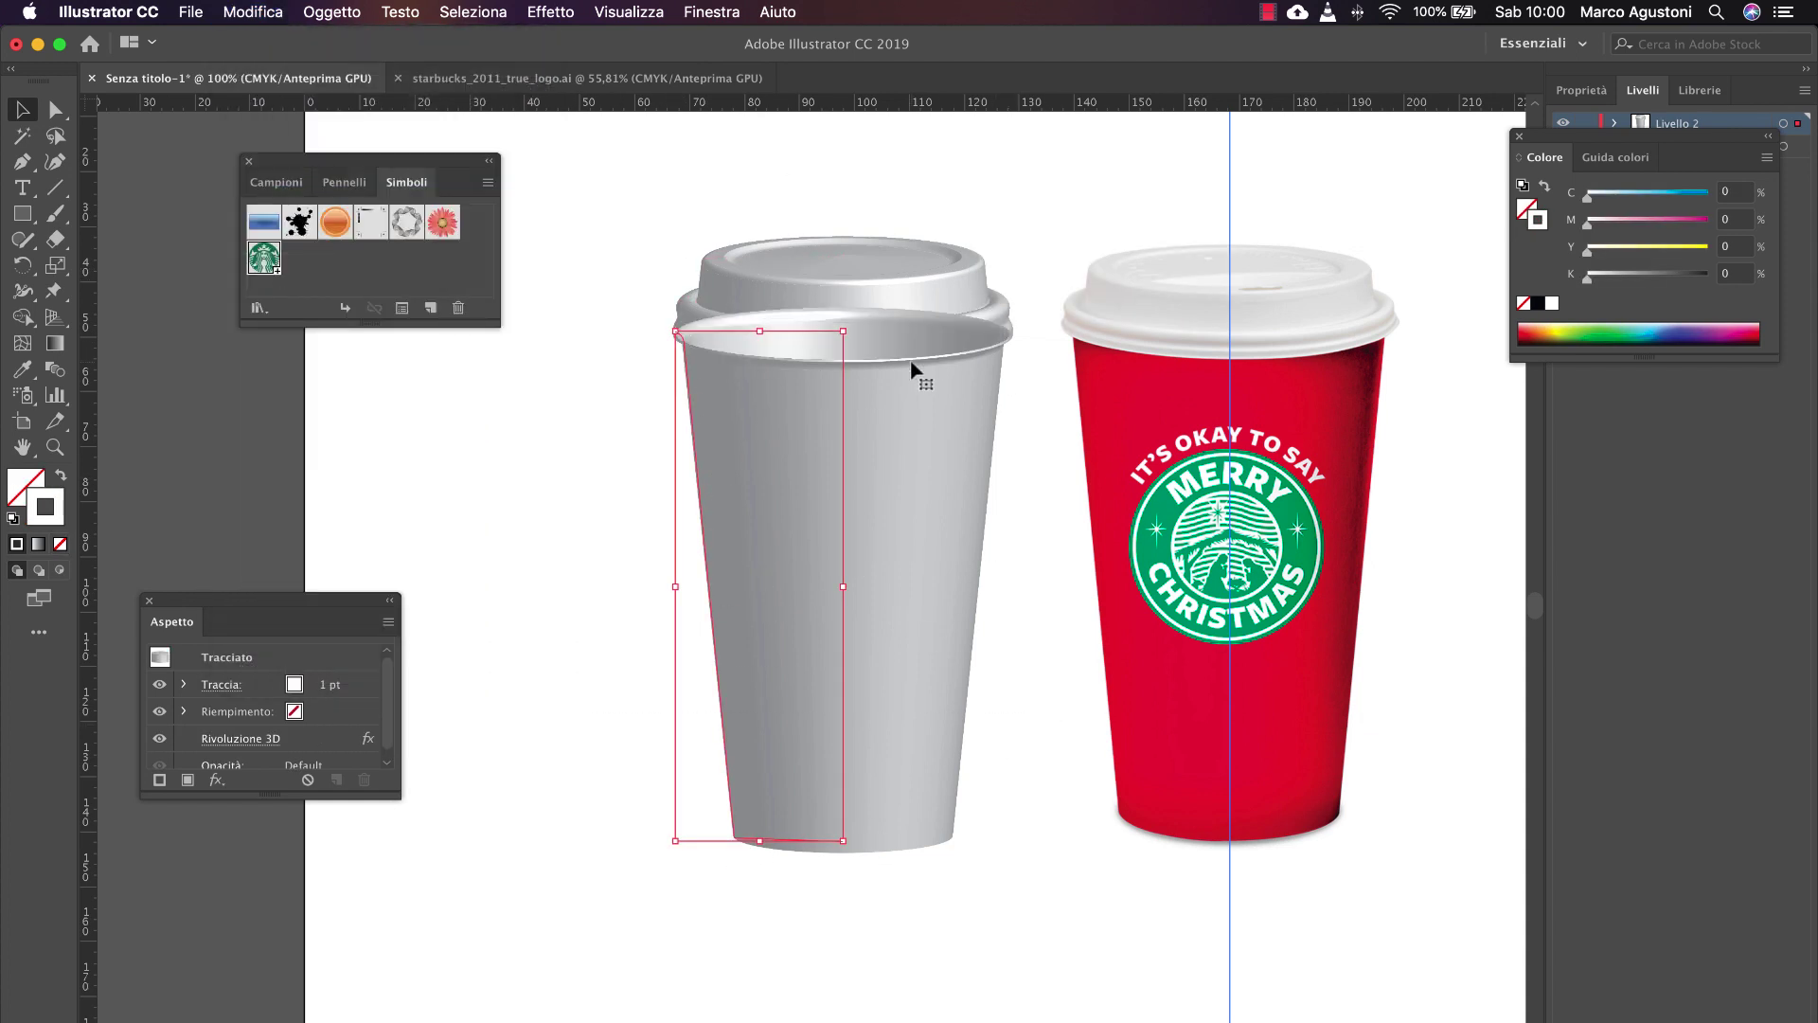
Step: Open the art mapping of the duplicate's 3D Revolve effect with preview on and go to surface 6 of 8
left_click_drag(348, 645, 414, 381)
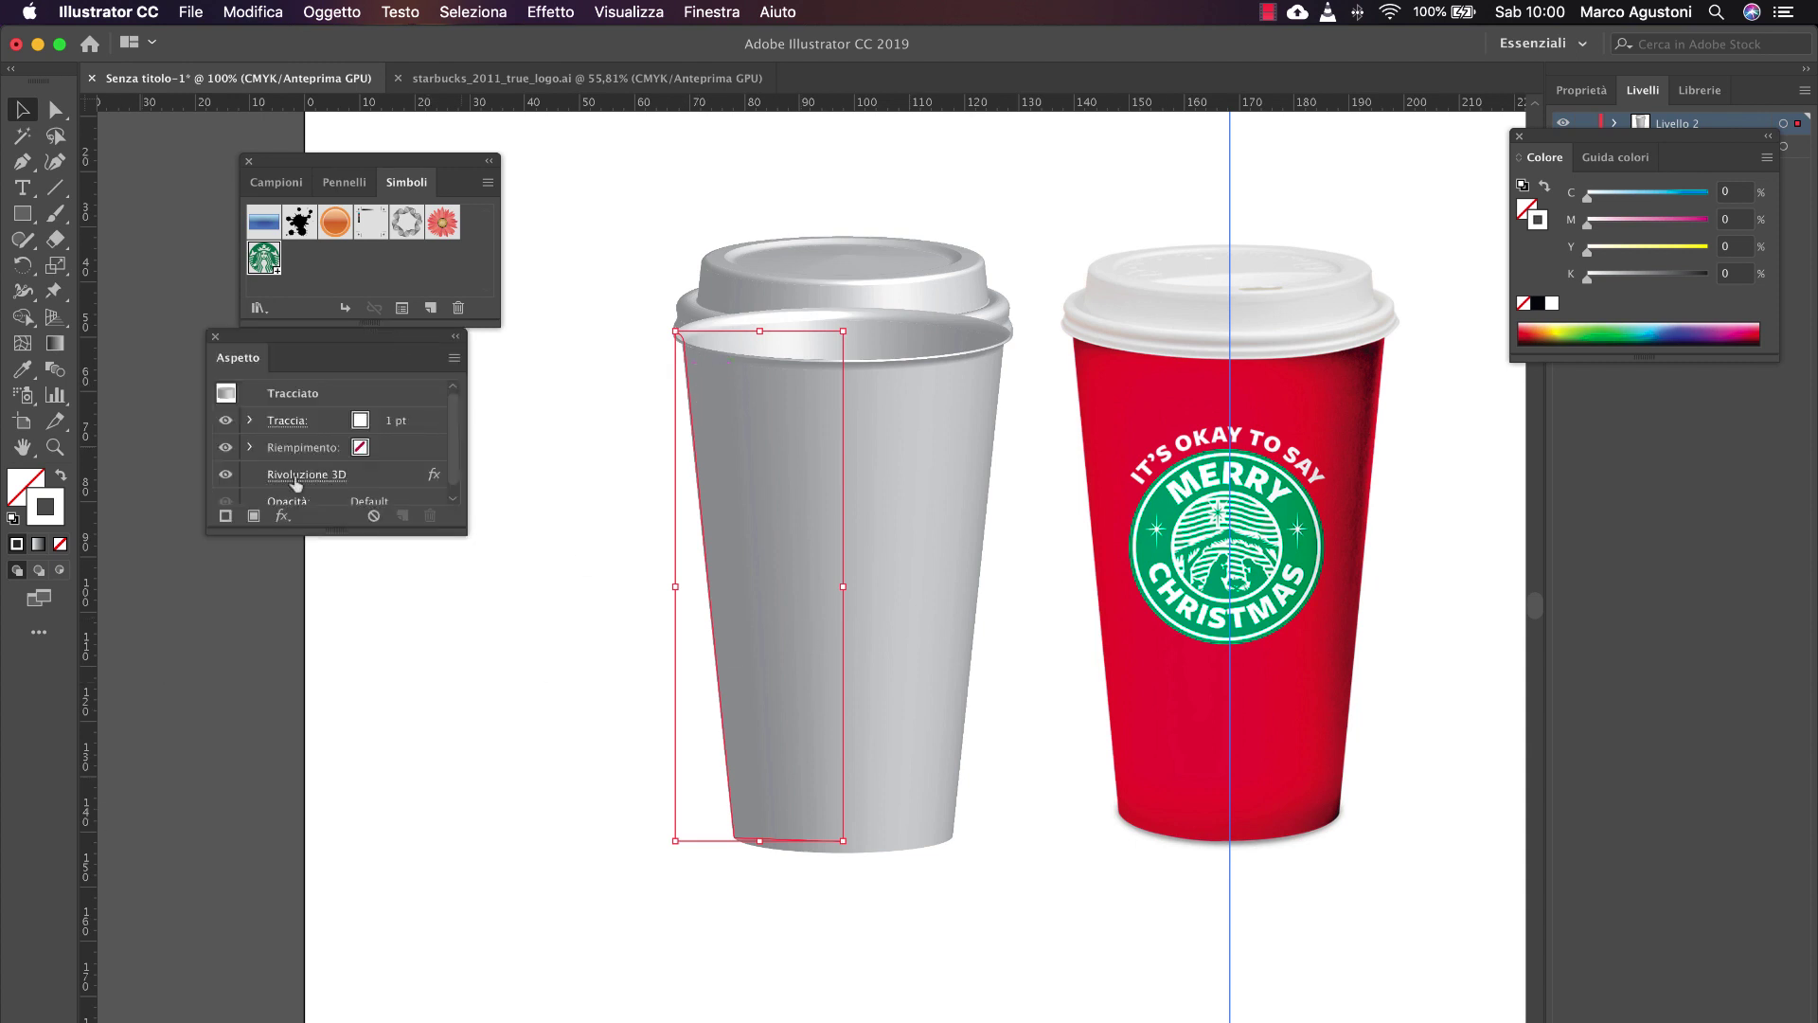
left_click(306, 473)
left_click_drag(1305, 56, 1328, 36)
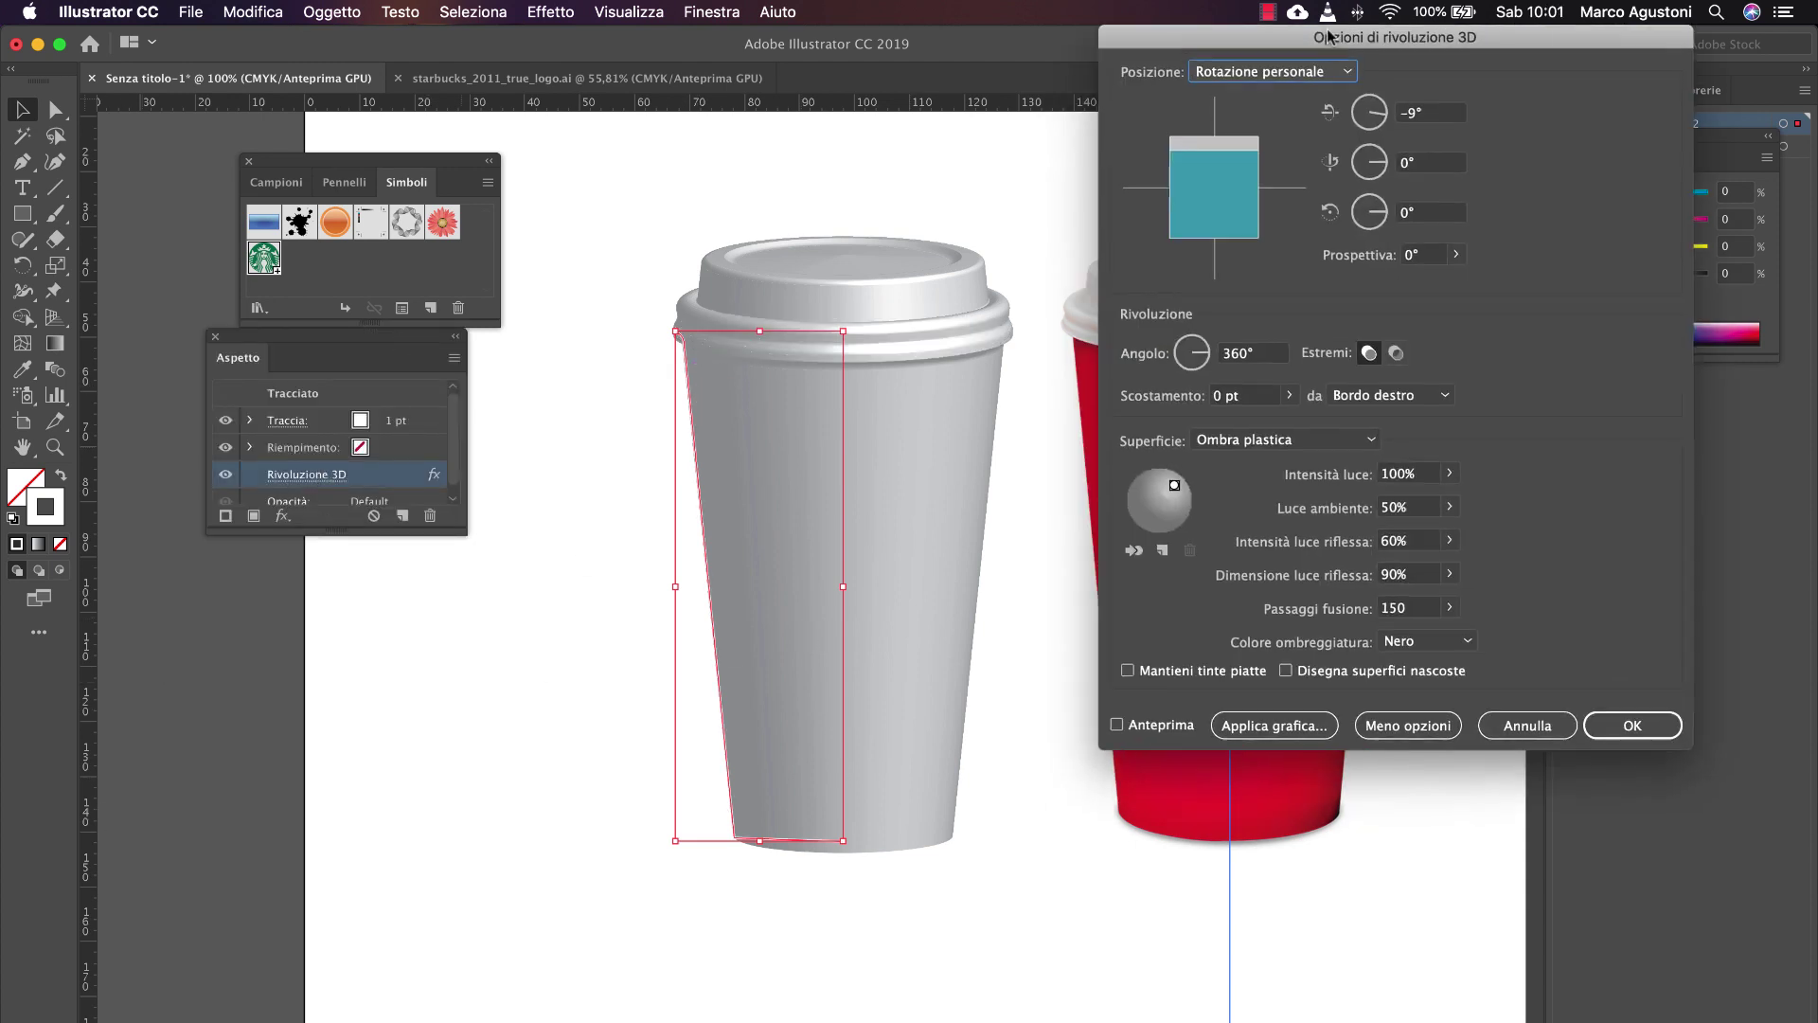
left_click(1233, 725)
left_click_drag(1410, 83, 1363, 131)
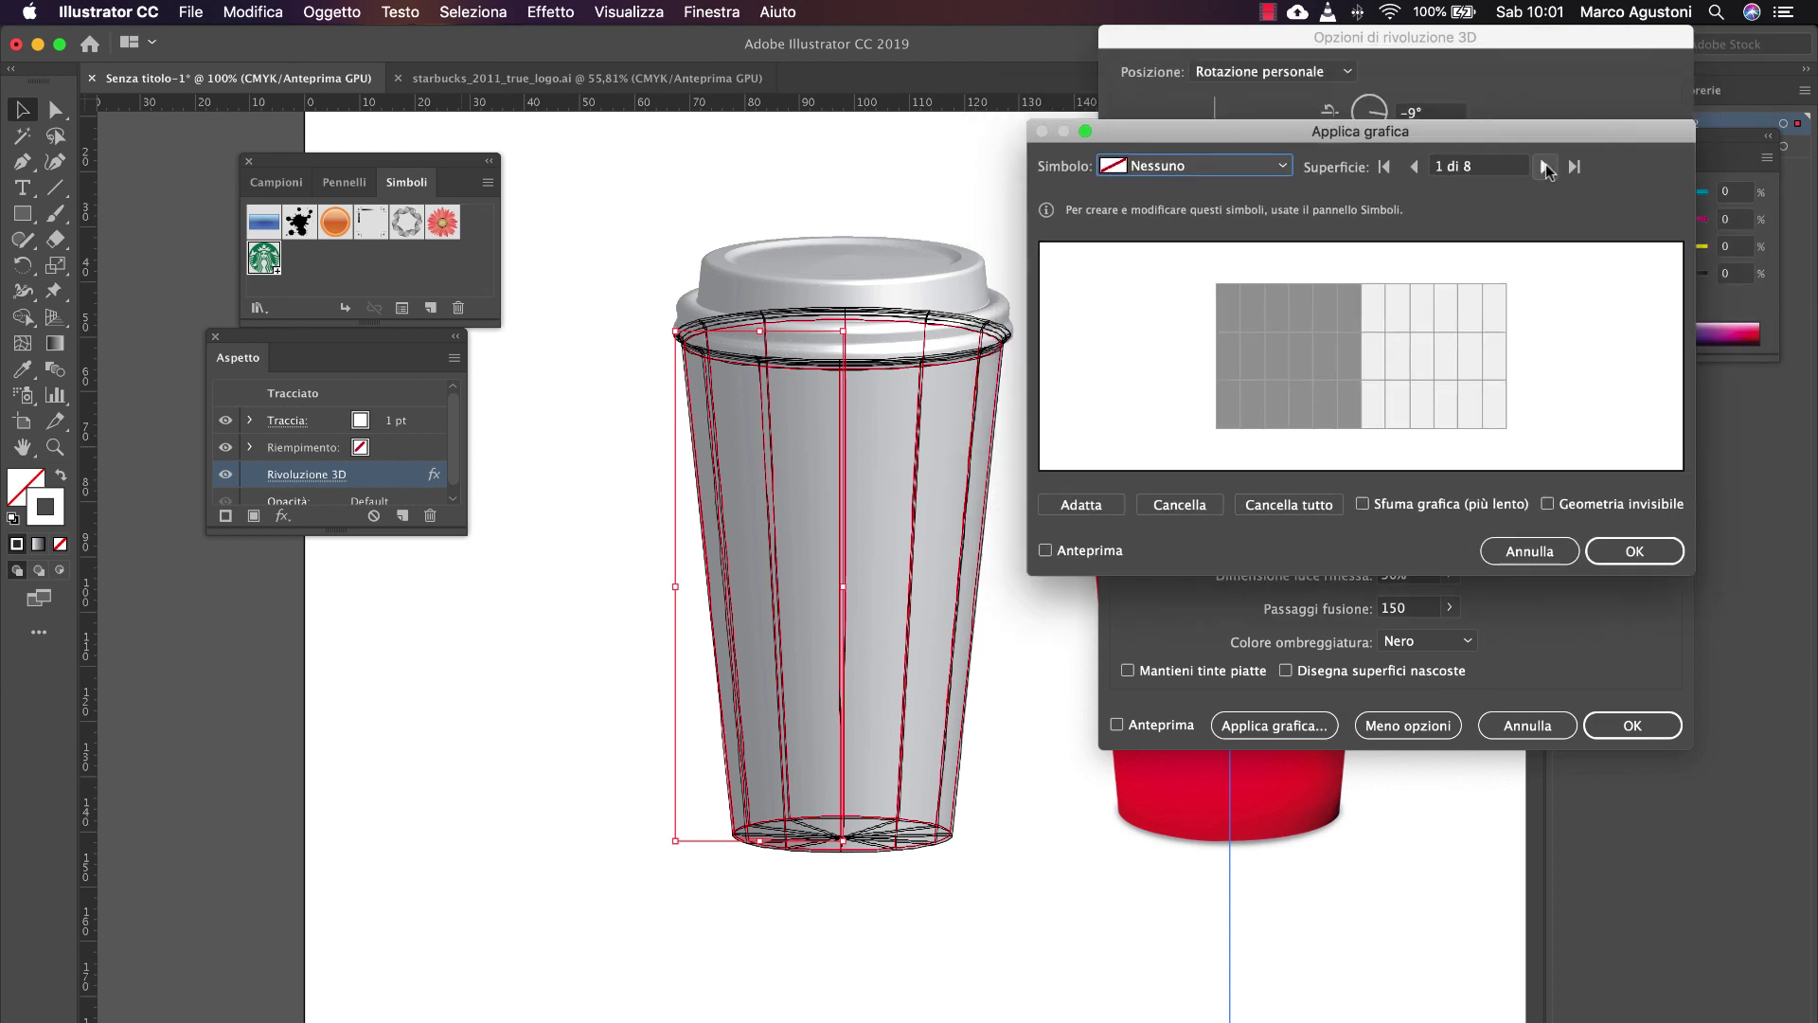
left_click(1545, 166)
left_click(1545, 166)
left_click(1545, 167)
left_click(1545, 167)
left_click(1545, 166)
left_click(1545, 166)
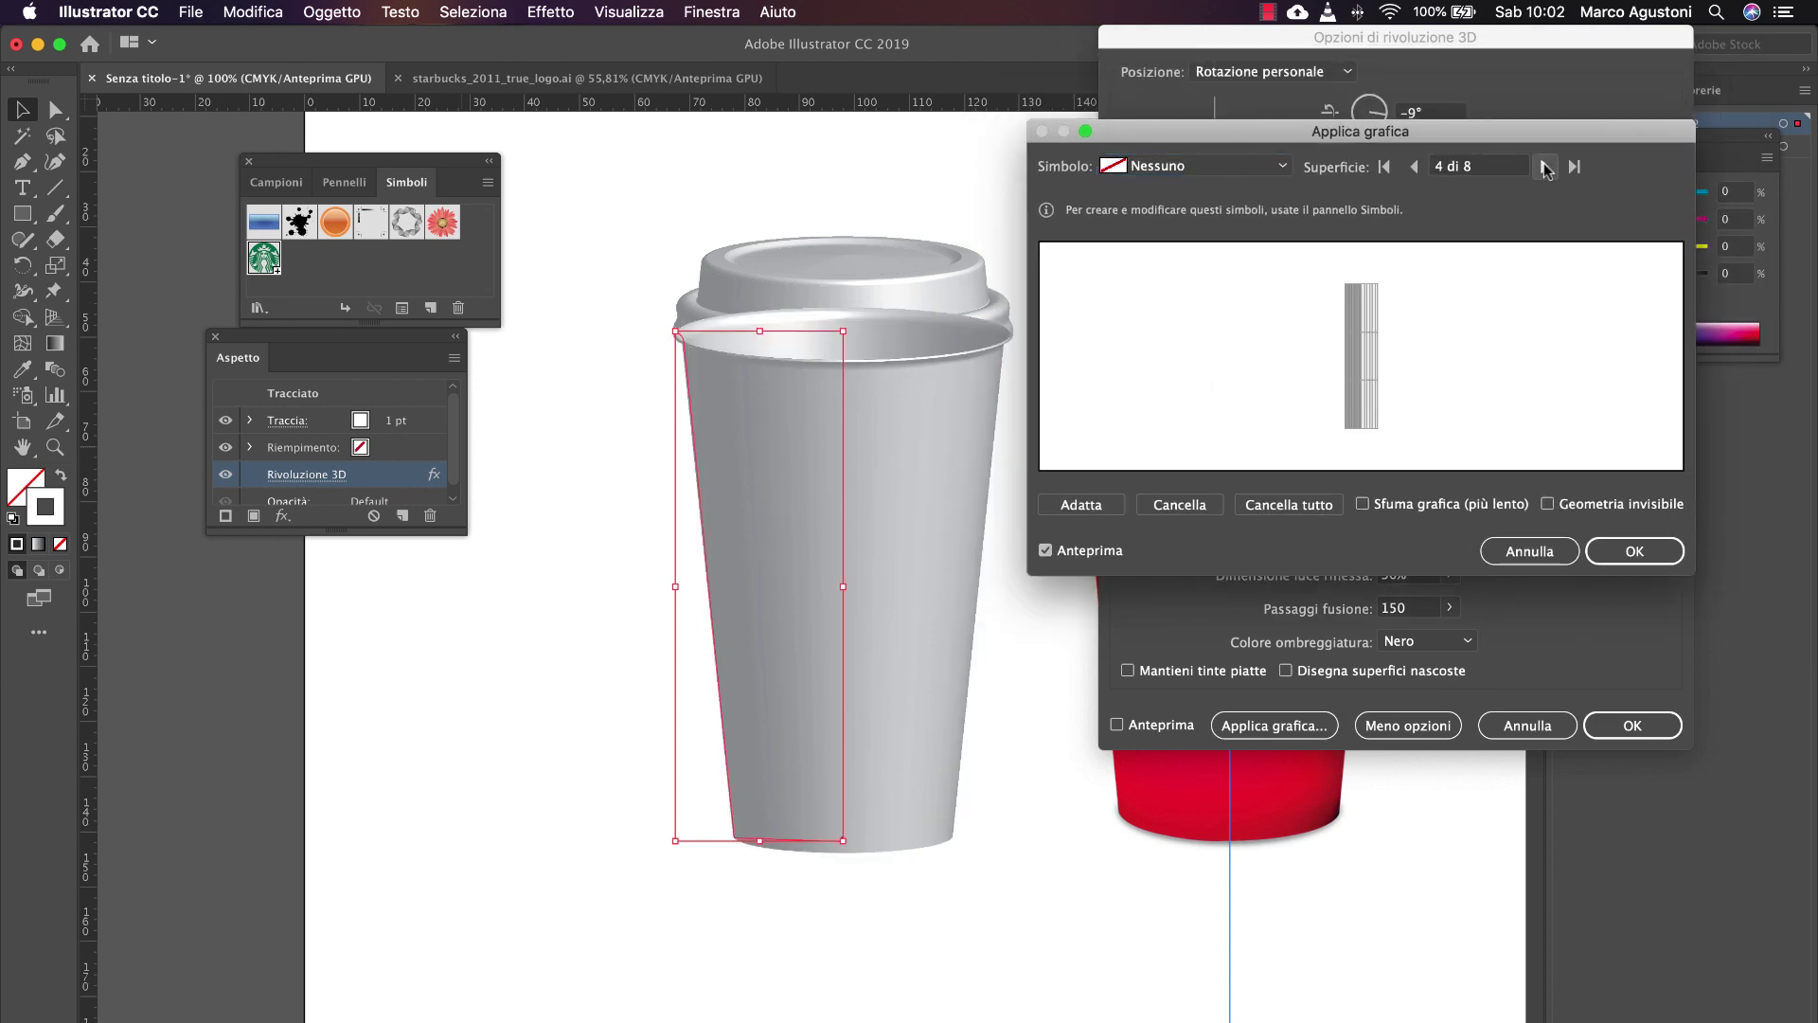
left_click(1545, 167)
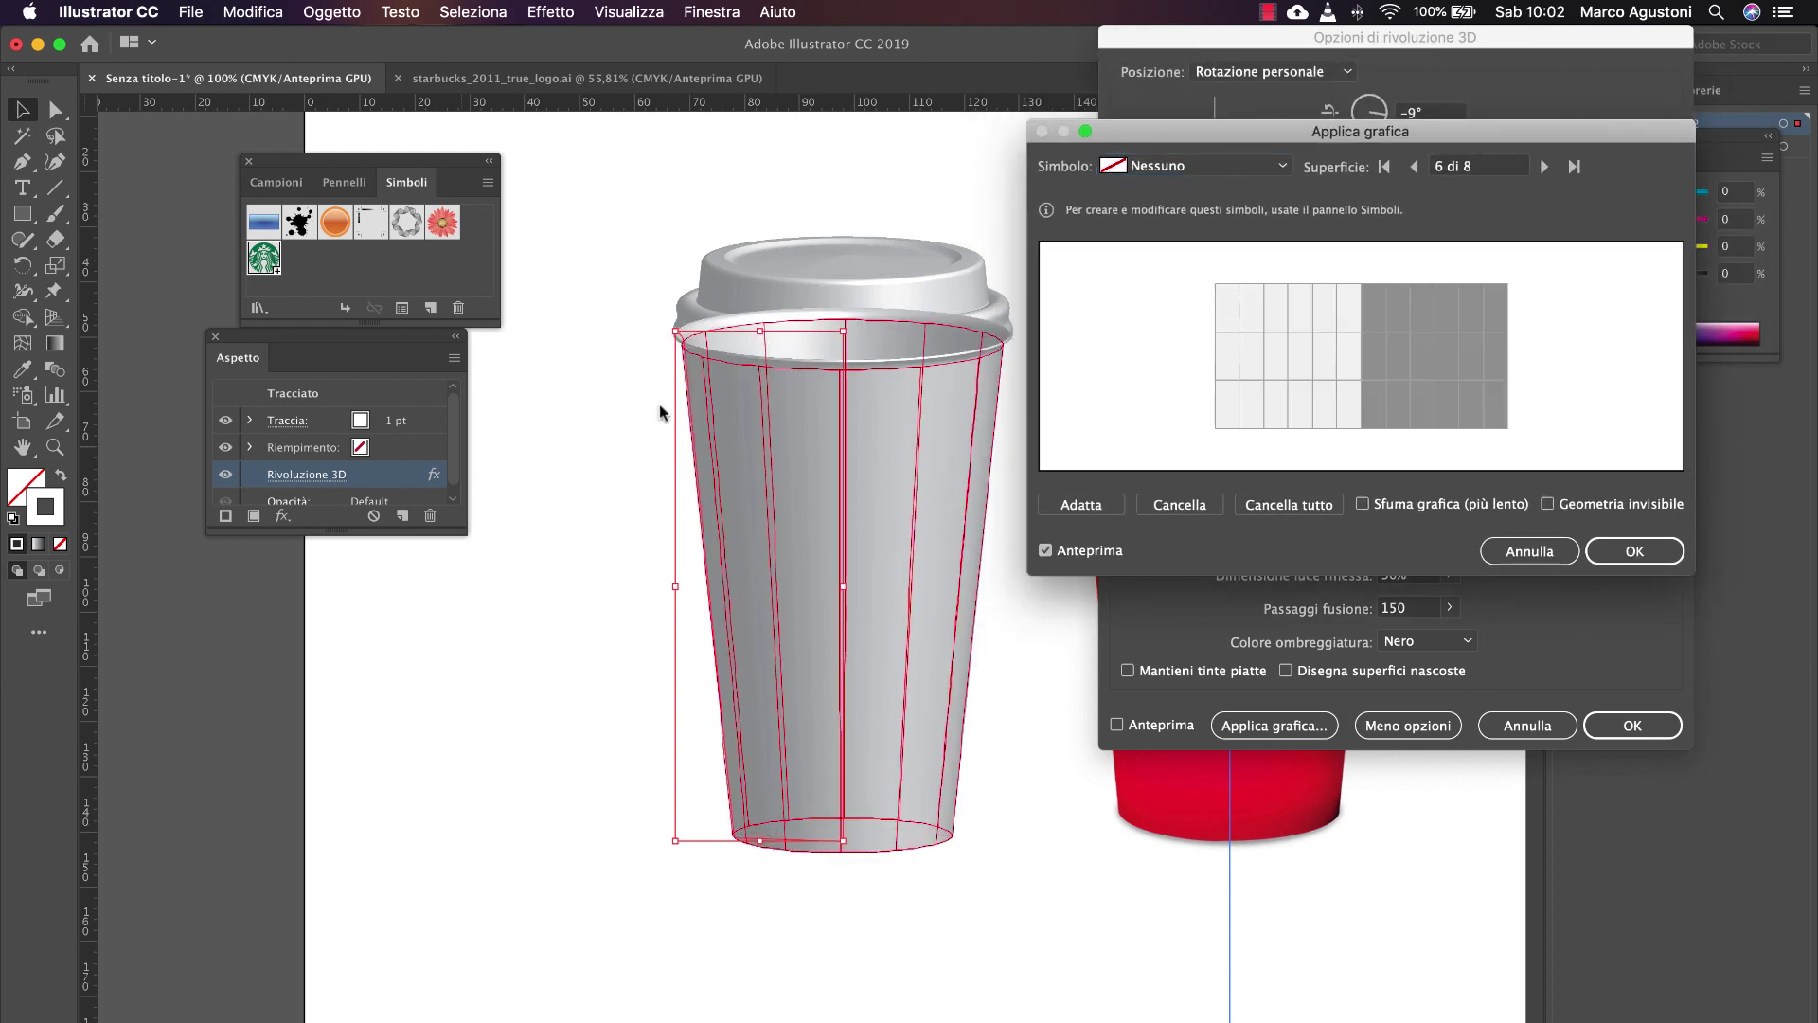
Step: Map the "Logo Sturbucks" symbol onto surface 6, centred and resized on the cup's front, with invisible geometry, and apply the effect
left_click(1202, 167)
left_click(1189, 356)
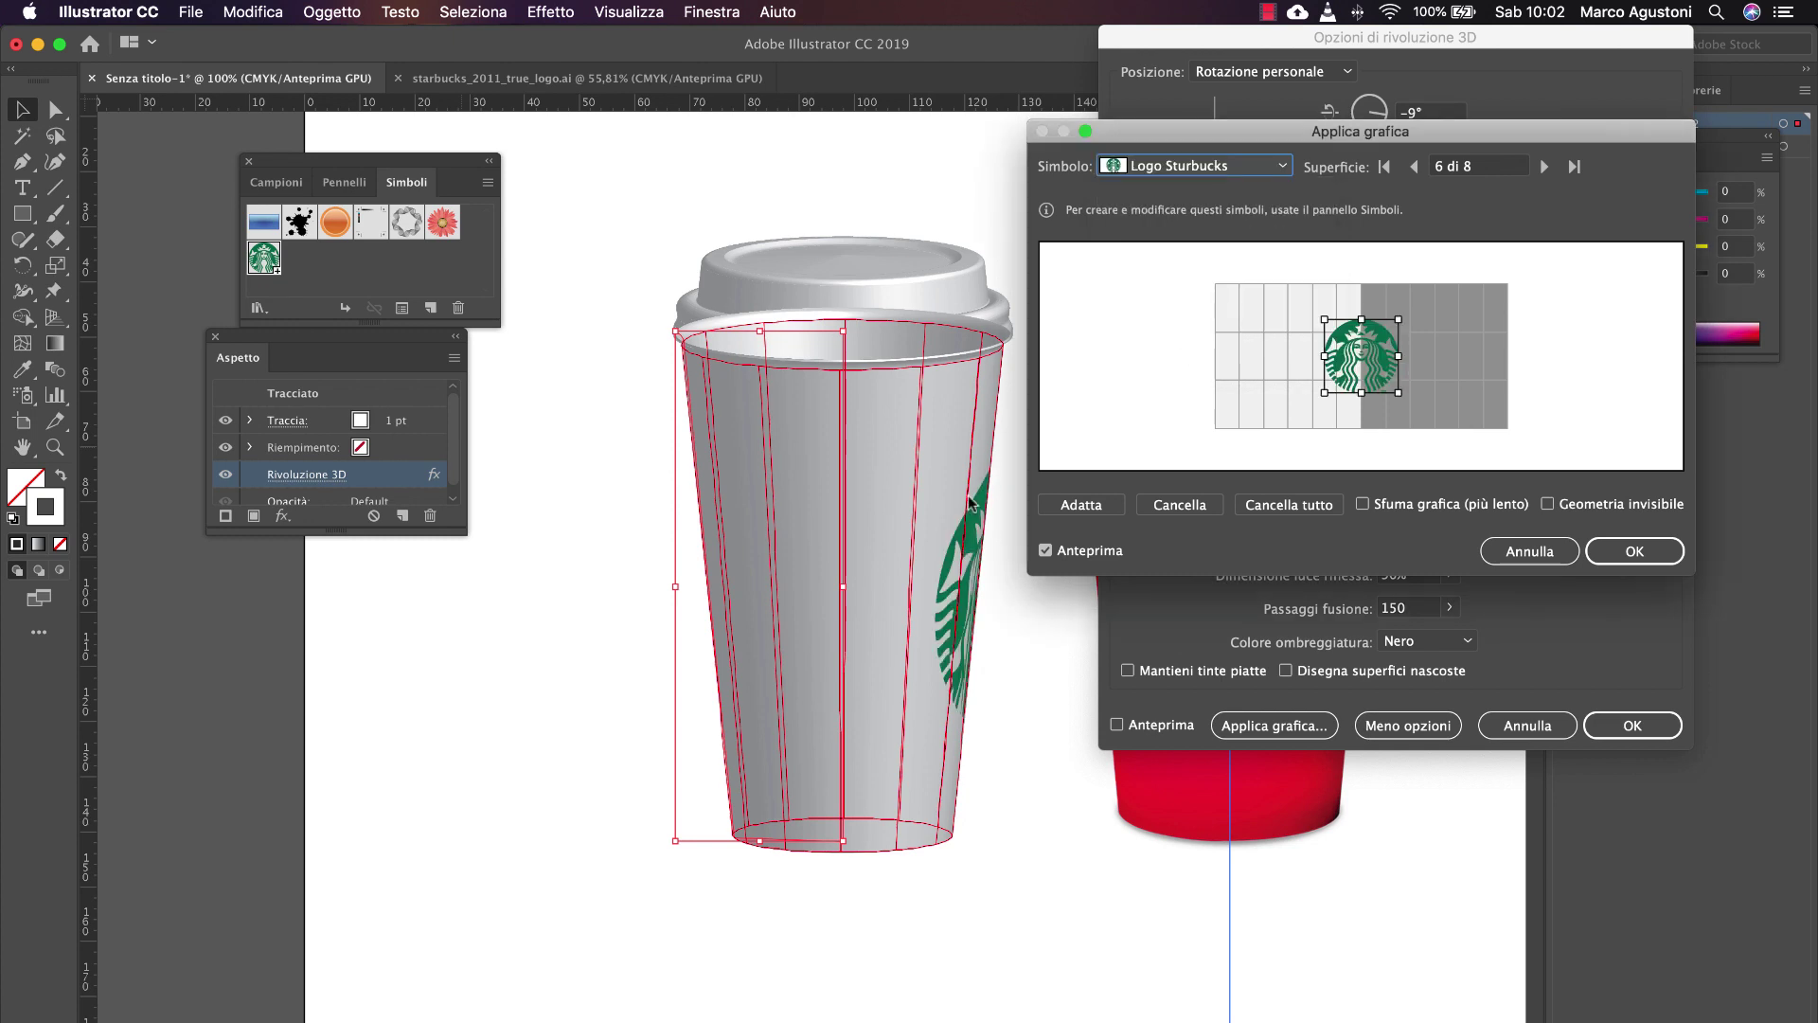
left_click_drag(1361, 345, 1315, 344)
left_click_drag(1297, 342, 1327, 370)
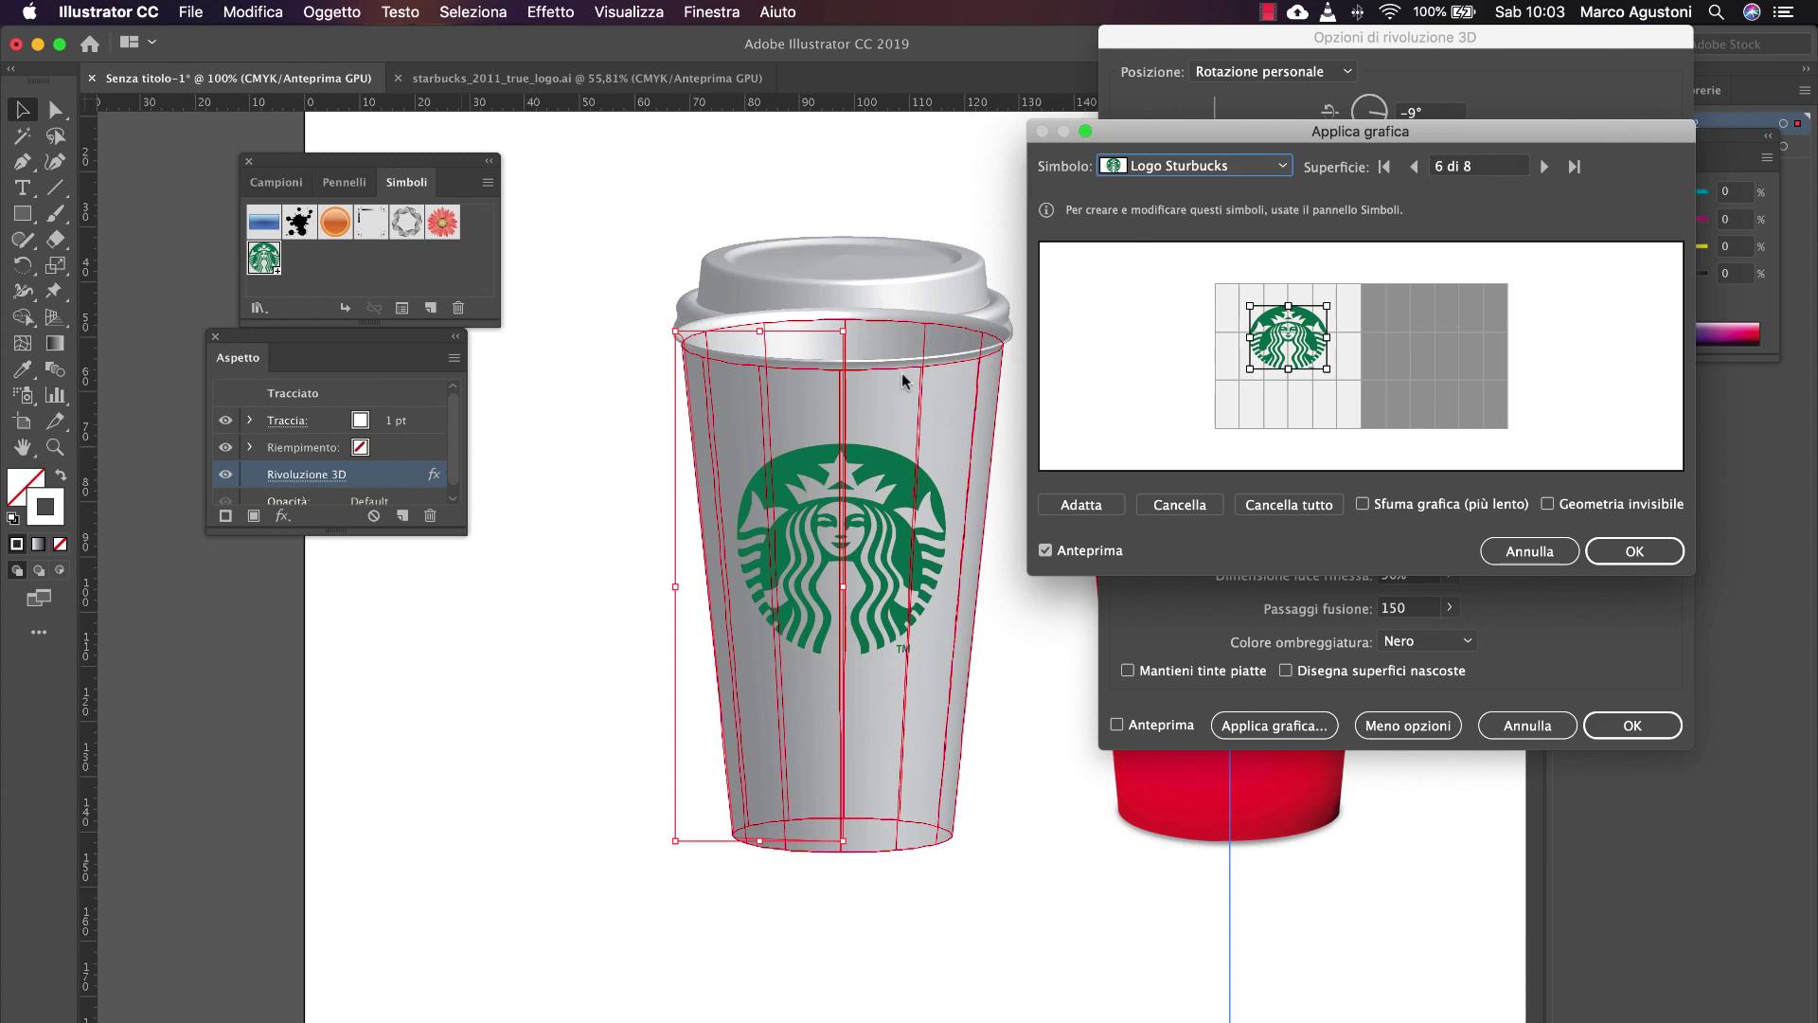
left_click(1634, 551)
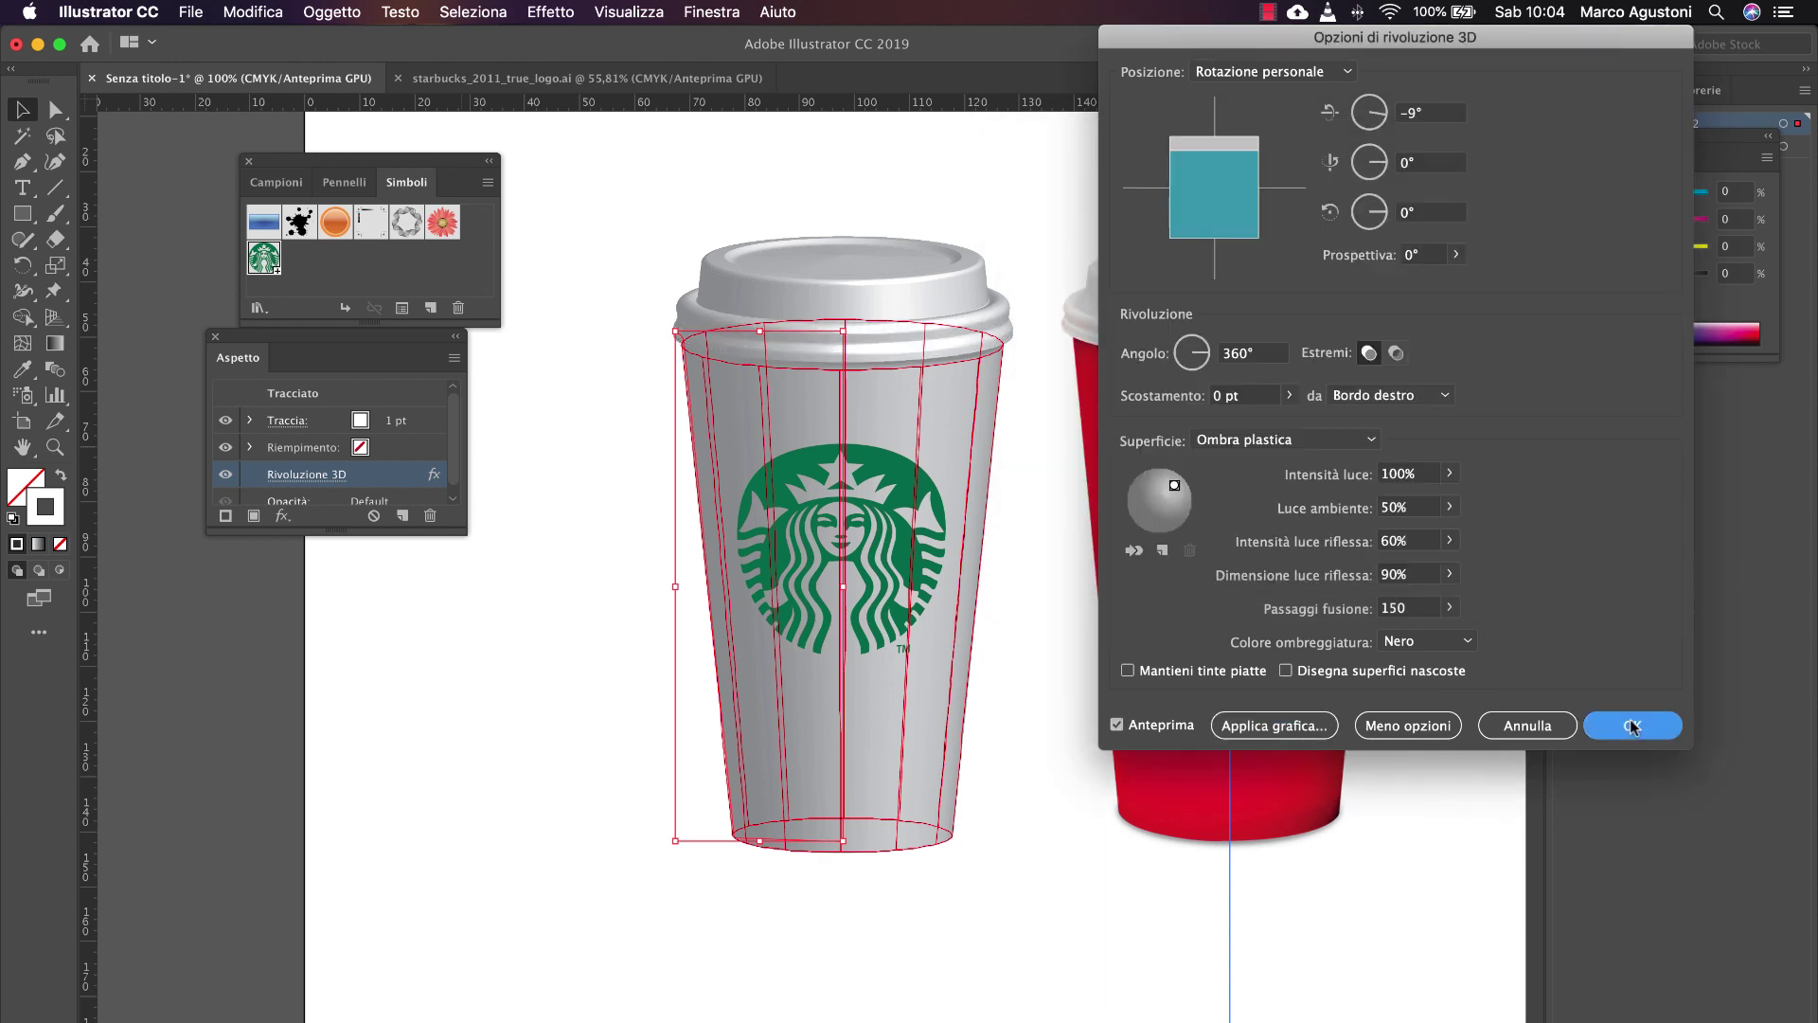
left_click(1632, 725)
Step: Try shifting the grey cup body sideways away from the logo and undo the move
left_click_drag(689, 507, 520, 506)
left_click_drag(688, 388, 869, 388)
left_click_drag(834, 304, 711, 307)
left_click_drag(864, 358, 983, 358)
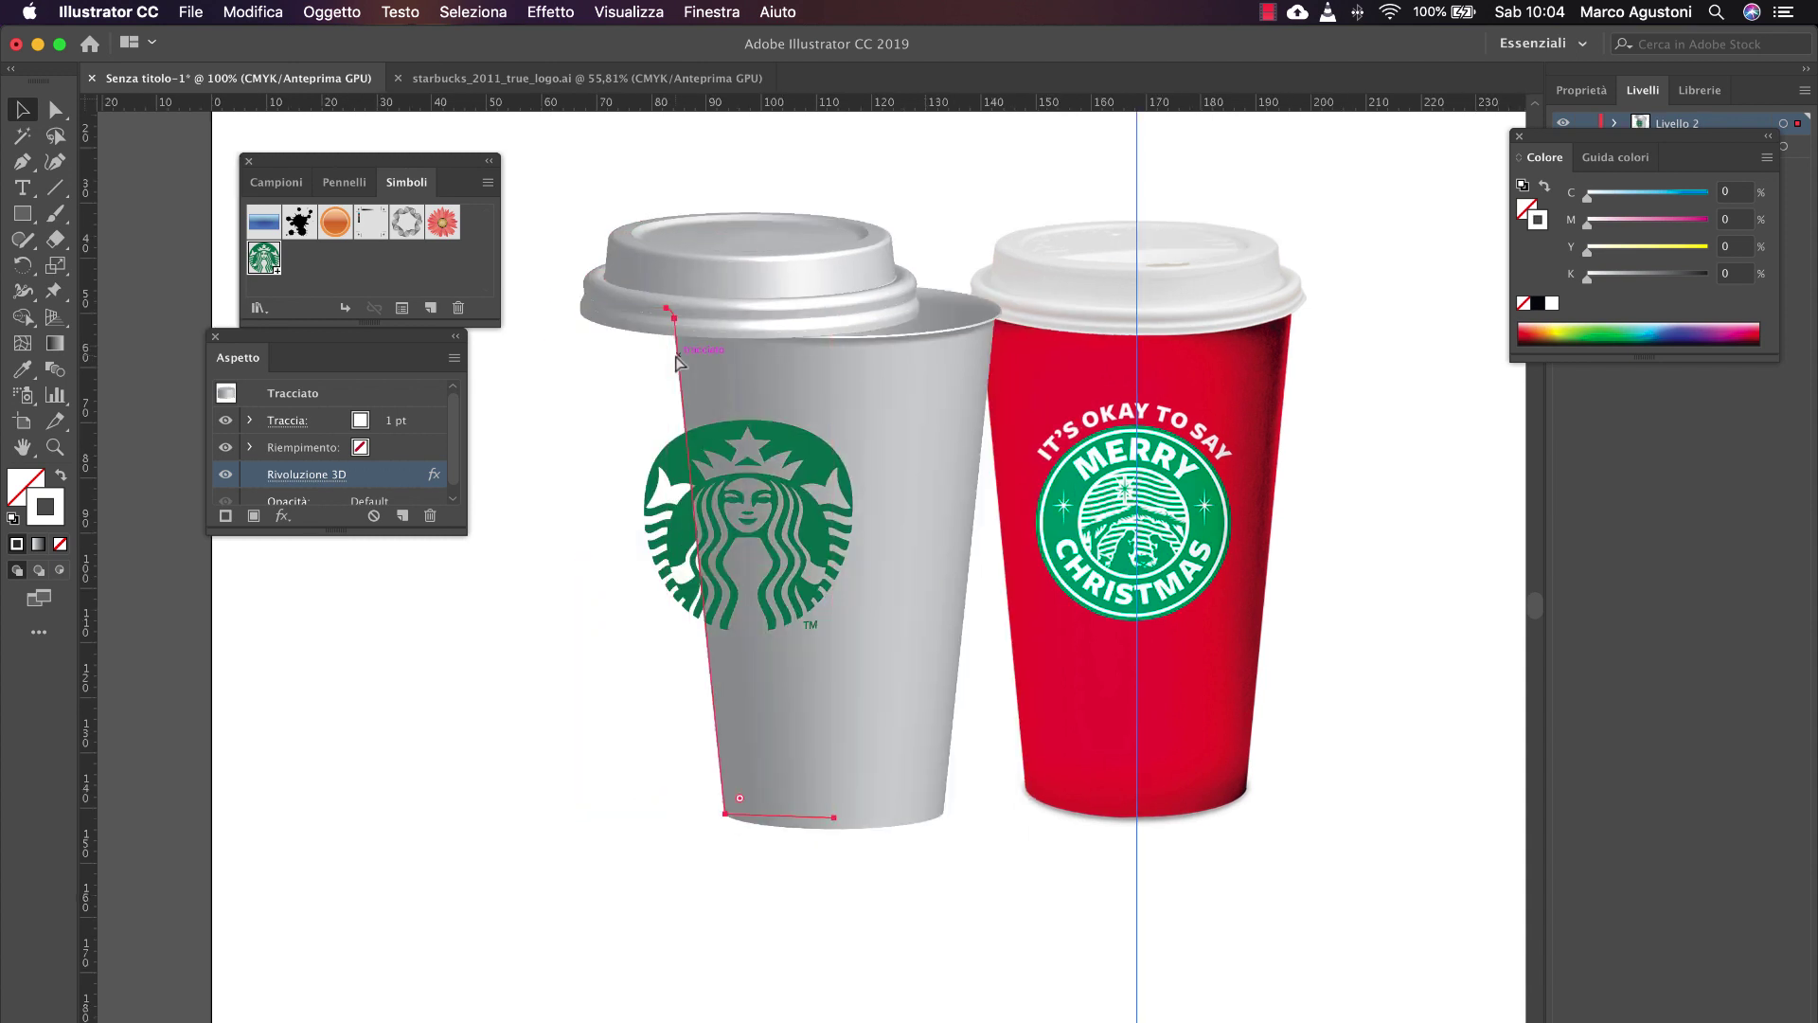
key("super+z")
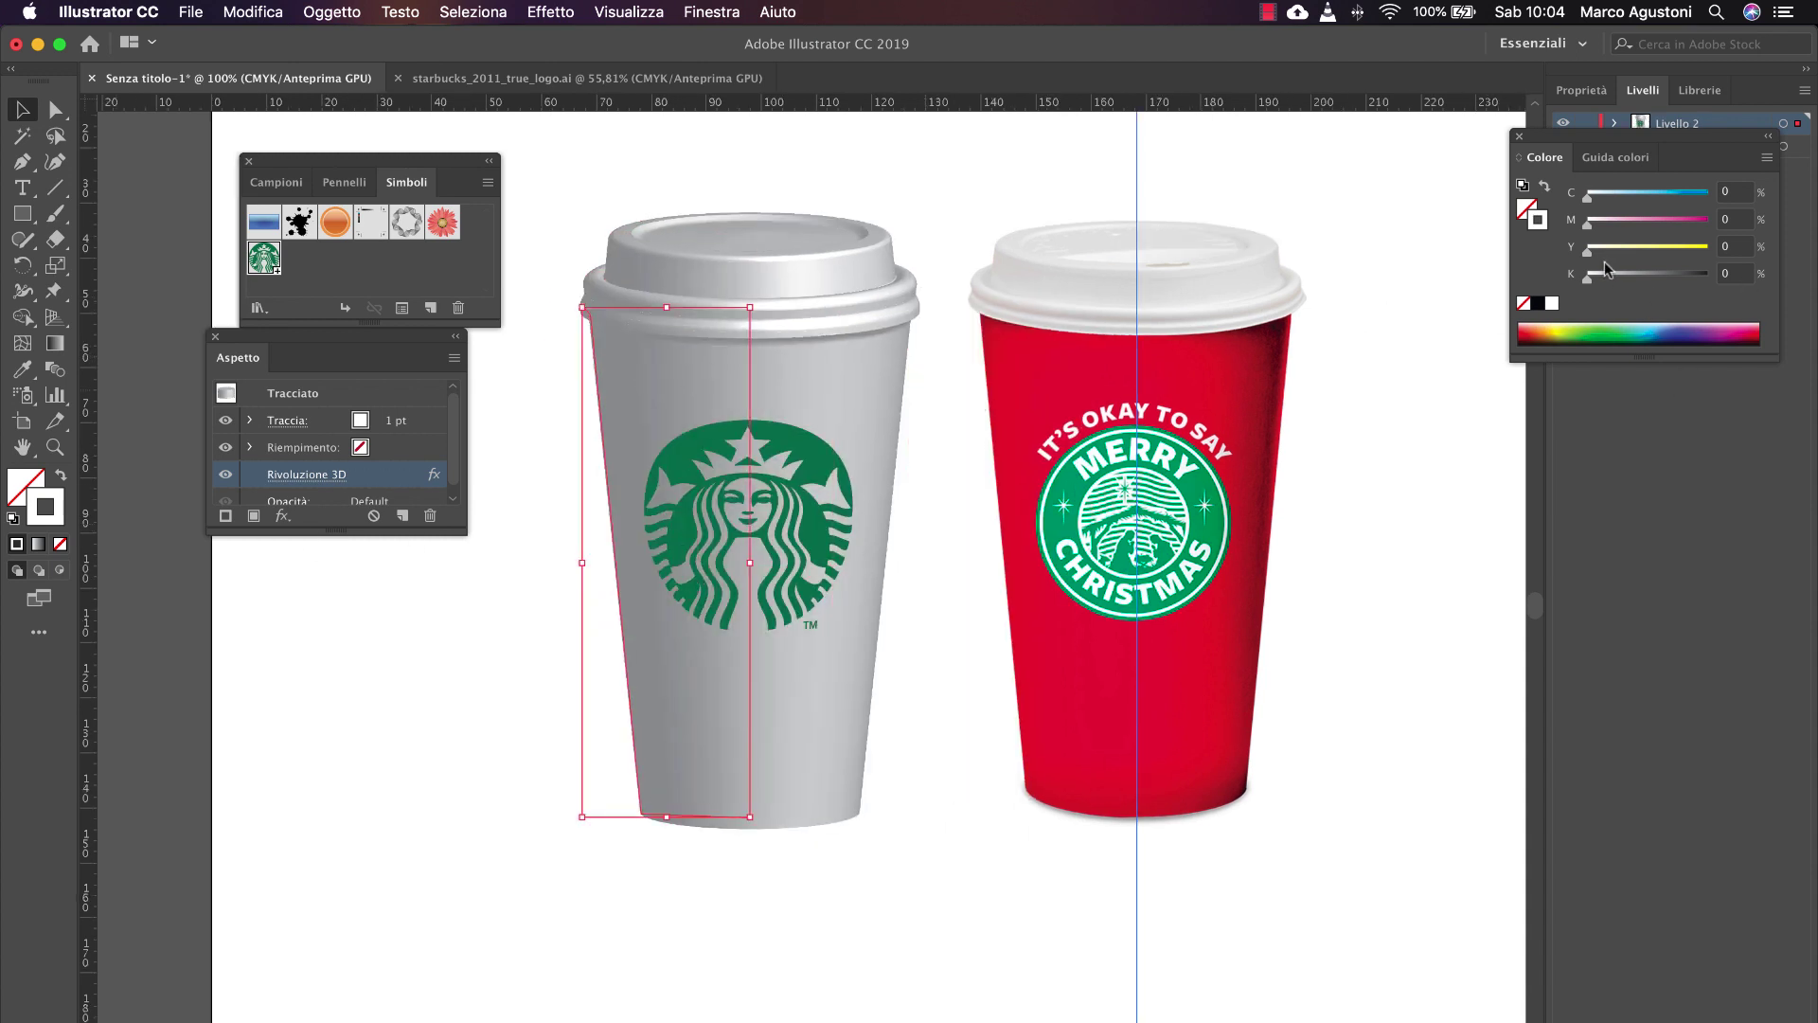
Step: Try a yellow stroke on the cup body with yellow at 67% and reset the stroke to white
left_click(1667, 249)
left_click_drag(1617, 143, 1418, 155)
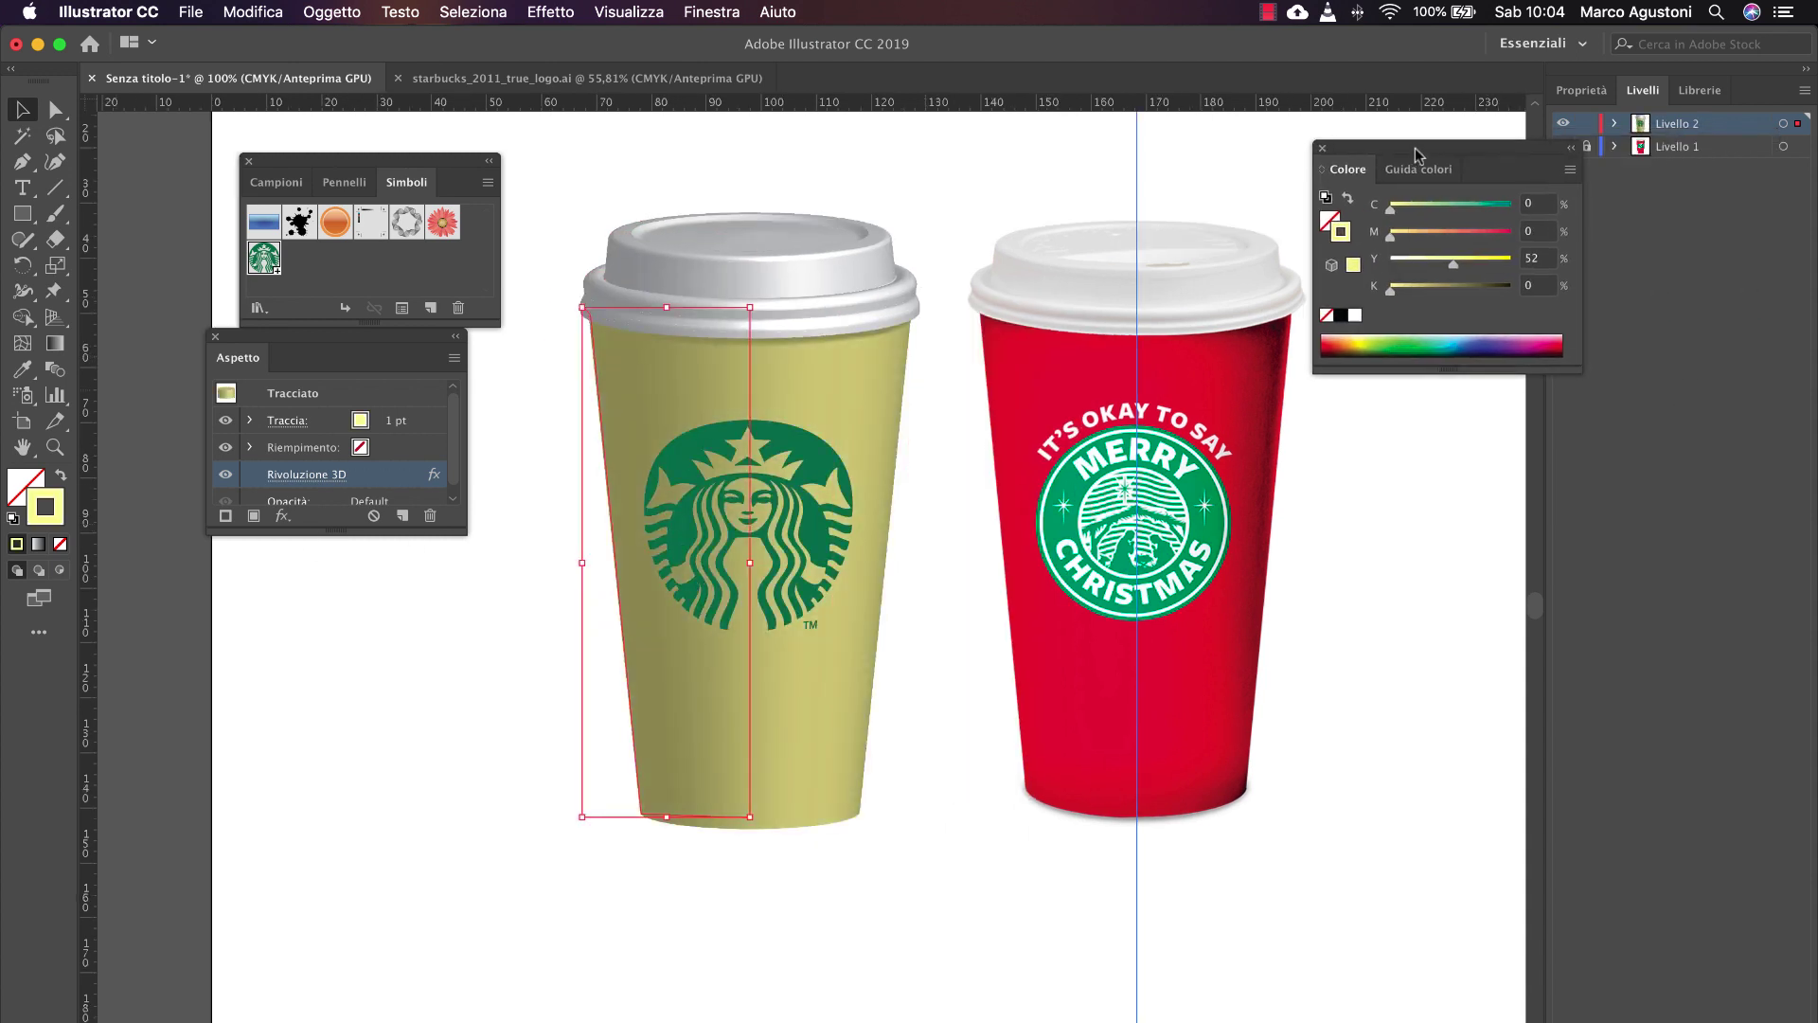
double_click(45, 507)
left_click_drag(786, 388, 786, 353)
left_click_drag(512, 222, 469, 199)
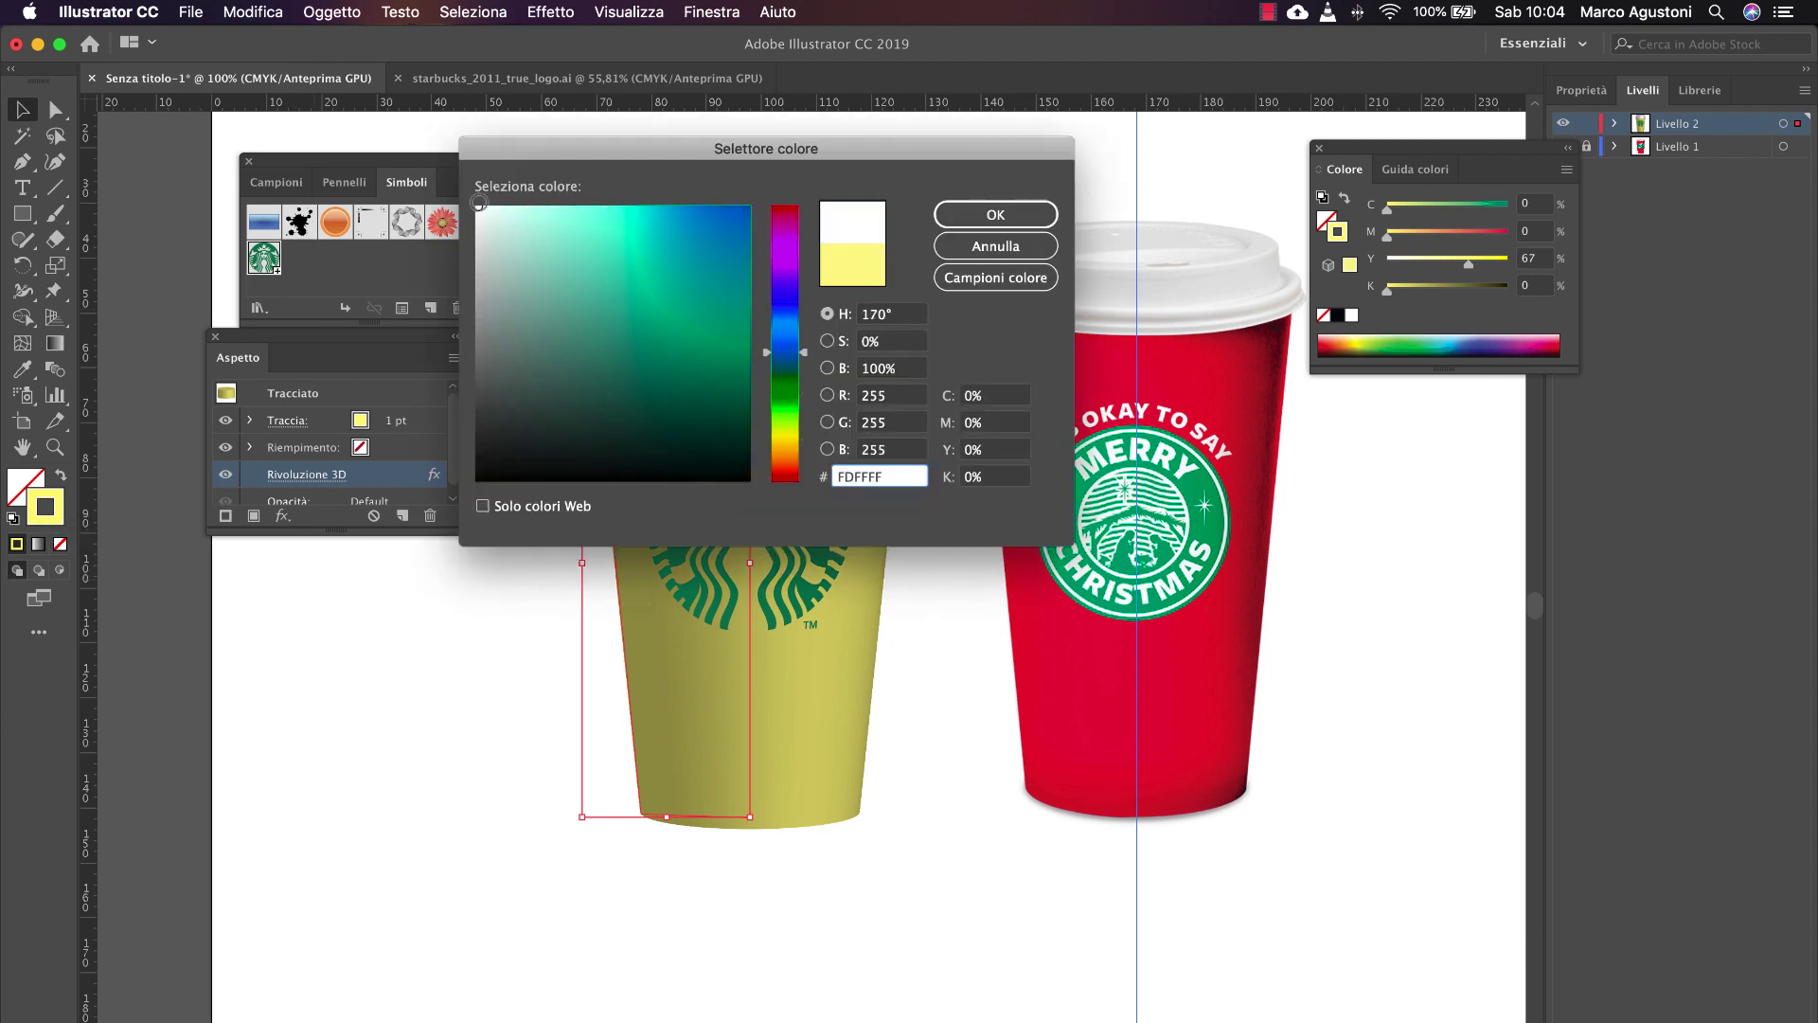
key("Return")
Step: Color the lid's stroke dark green with C 98.08, M 28.93, Y 100 and K 22.48%
left_click(771, 275)
double_click(45, 506)
mouse_move(744, 135)
left_mouse_down()
mouse_move(1297, 89)
mouse_move(1269, 75)
left_mouse_up()
left_click(1288, 322)
left_click(1225, 284)
left_click(1491, 142)
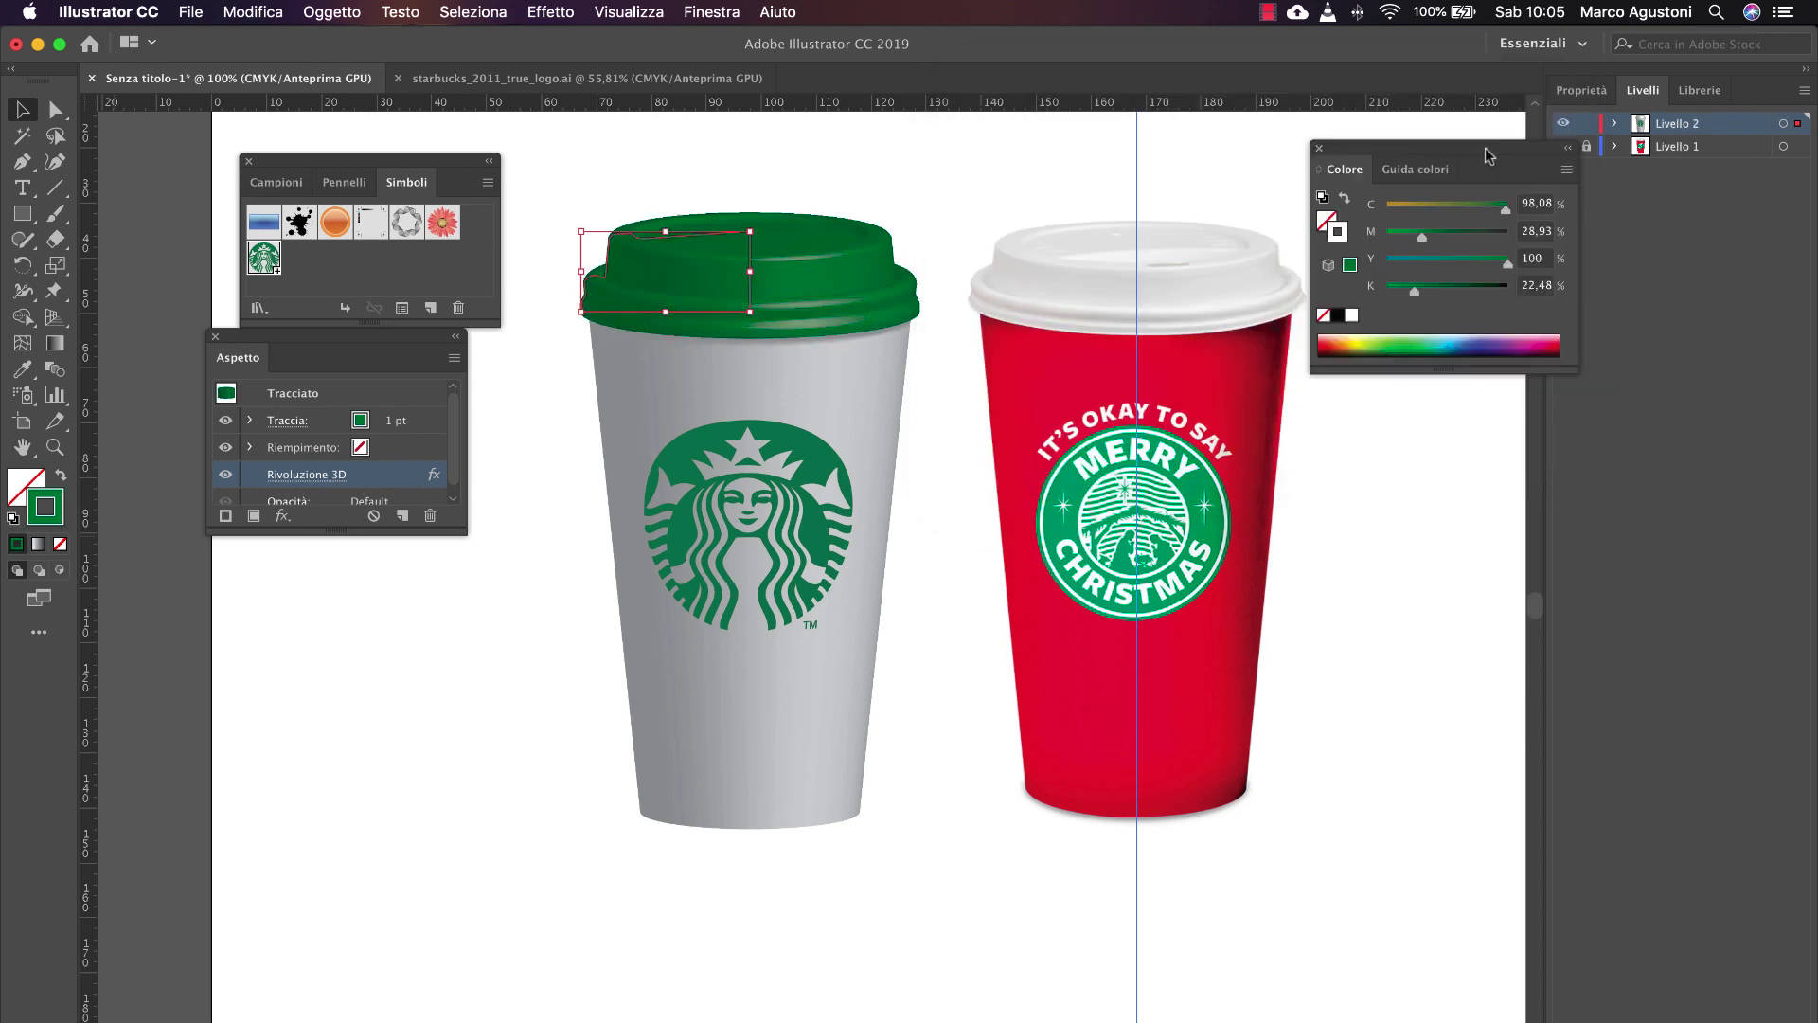
Step: Set the black (K) value of the lid's green stroke to 12%
left_click(431, 604)
left_click(625, 284)
left_click_drag(1434, 291, 1402, 291)
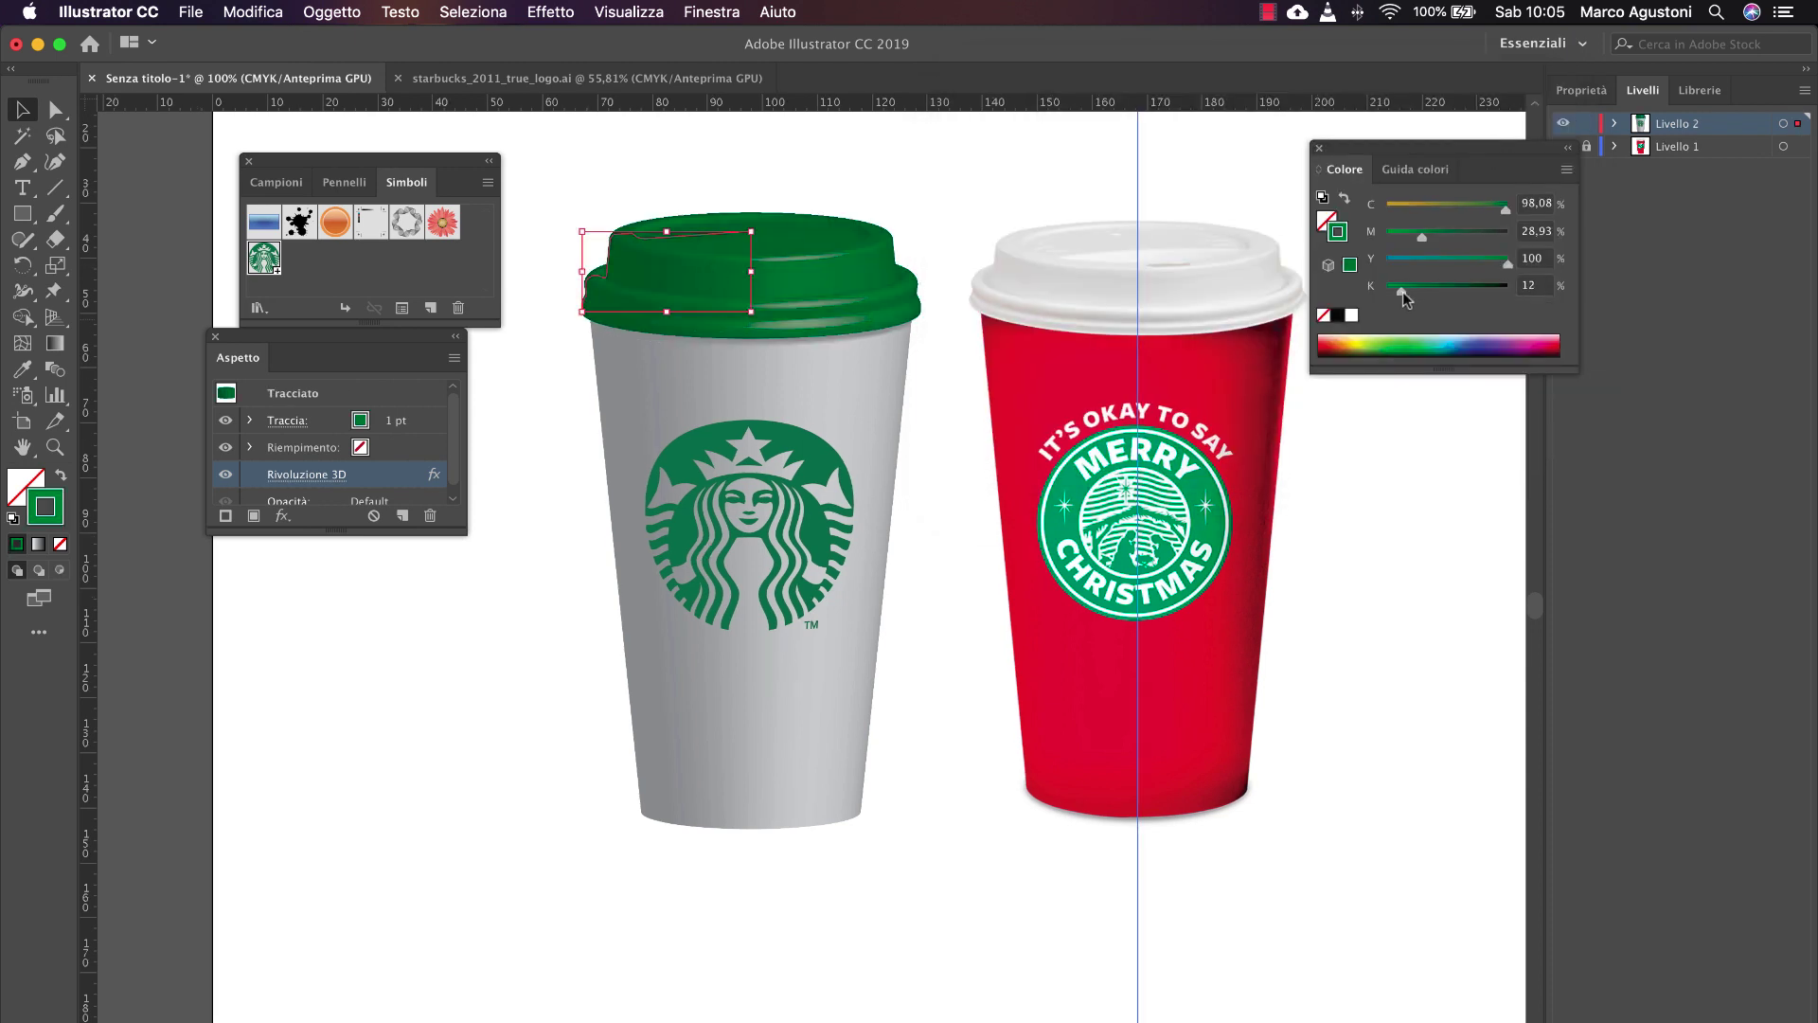
Step: Reduce the cyan in the lid's green stroke and deselect the artwork
left_click_drag(1505, 207, 1474, 210)
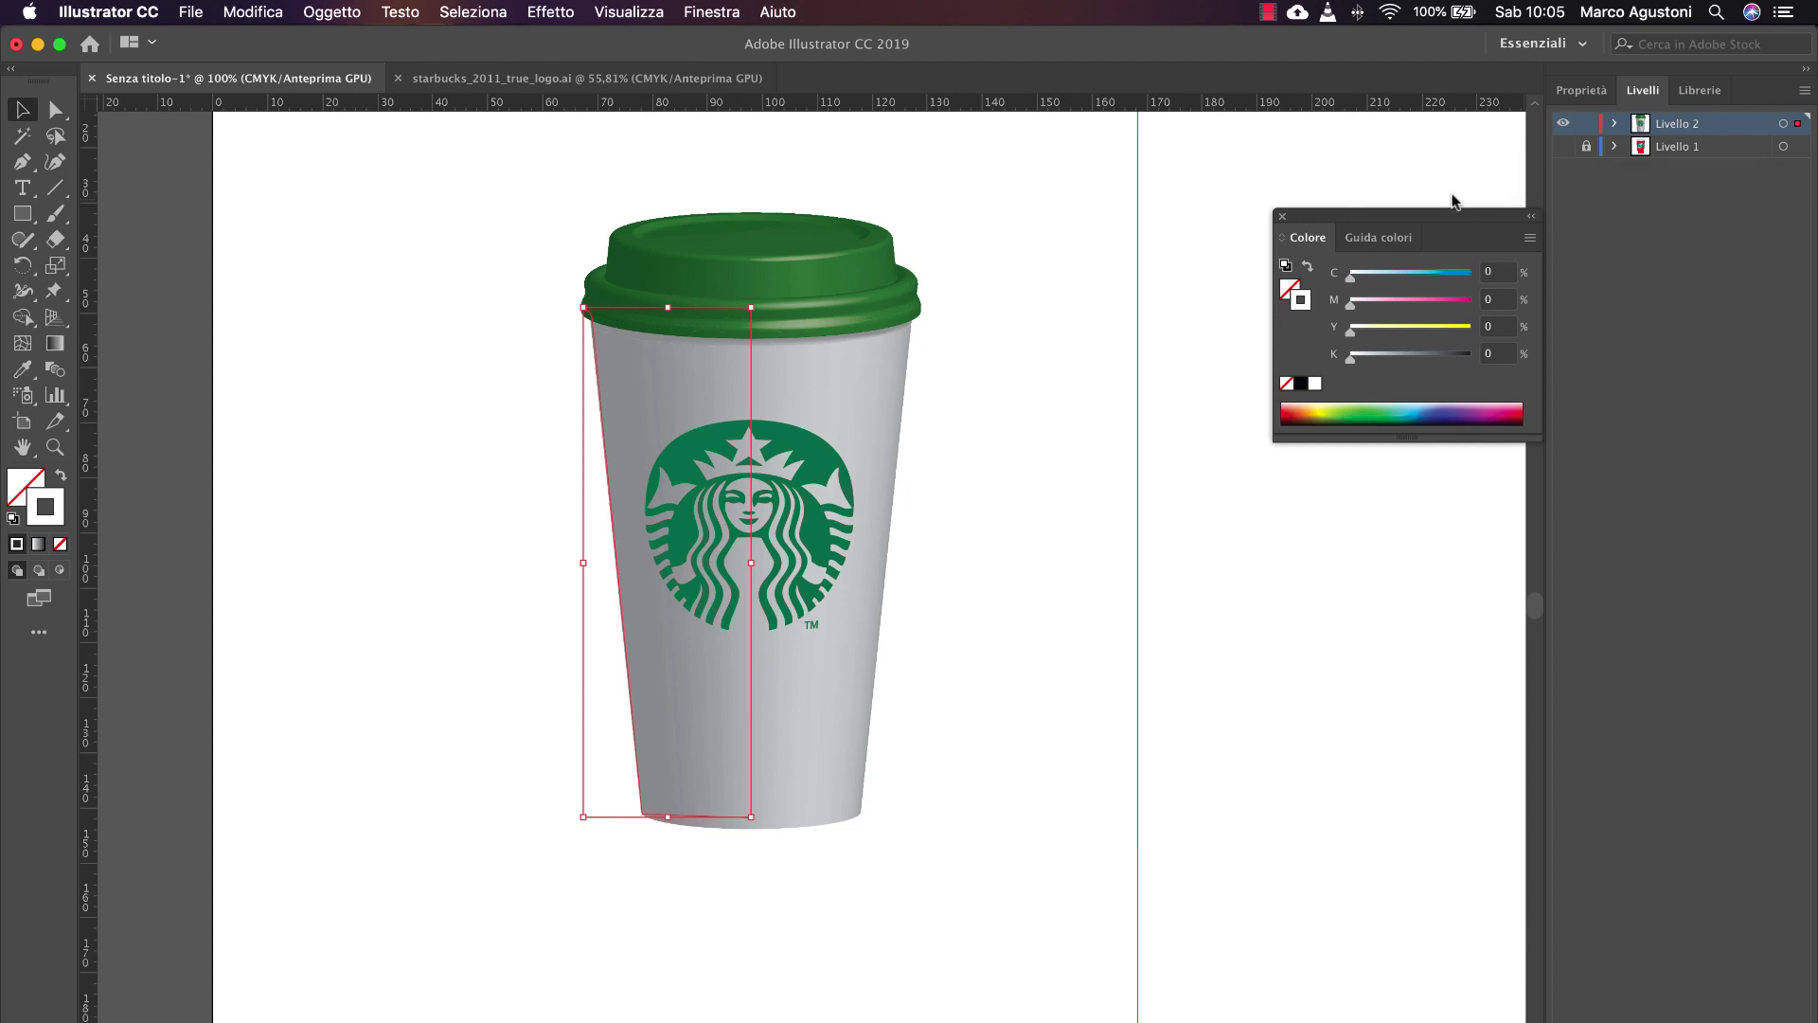
left_click(950, 475)
Step: Duplicate the complete cup with its lid and logo, placing the copy beside the original
scroll(343, 234, "right", 5)
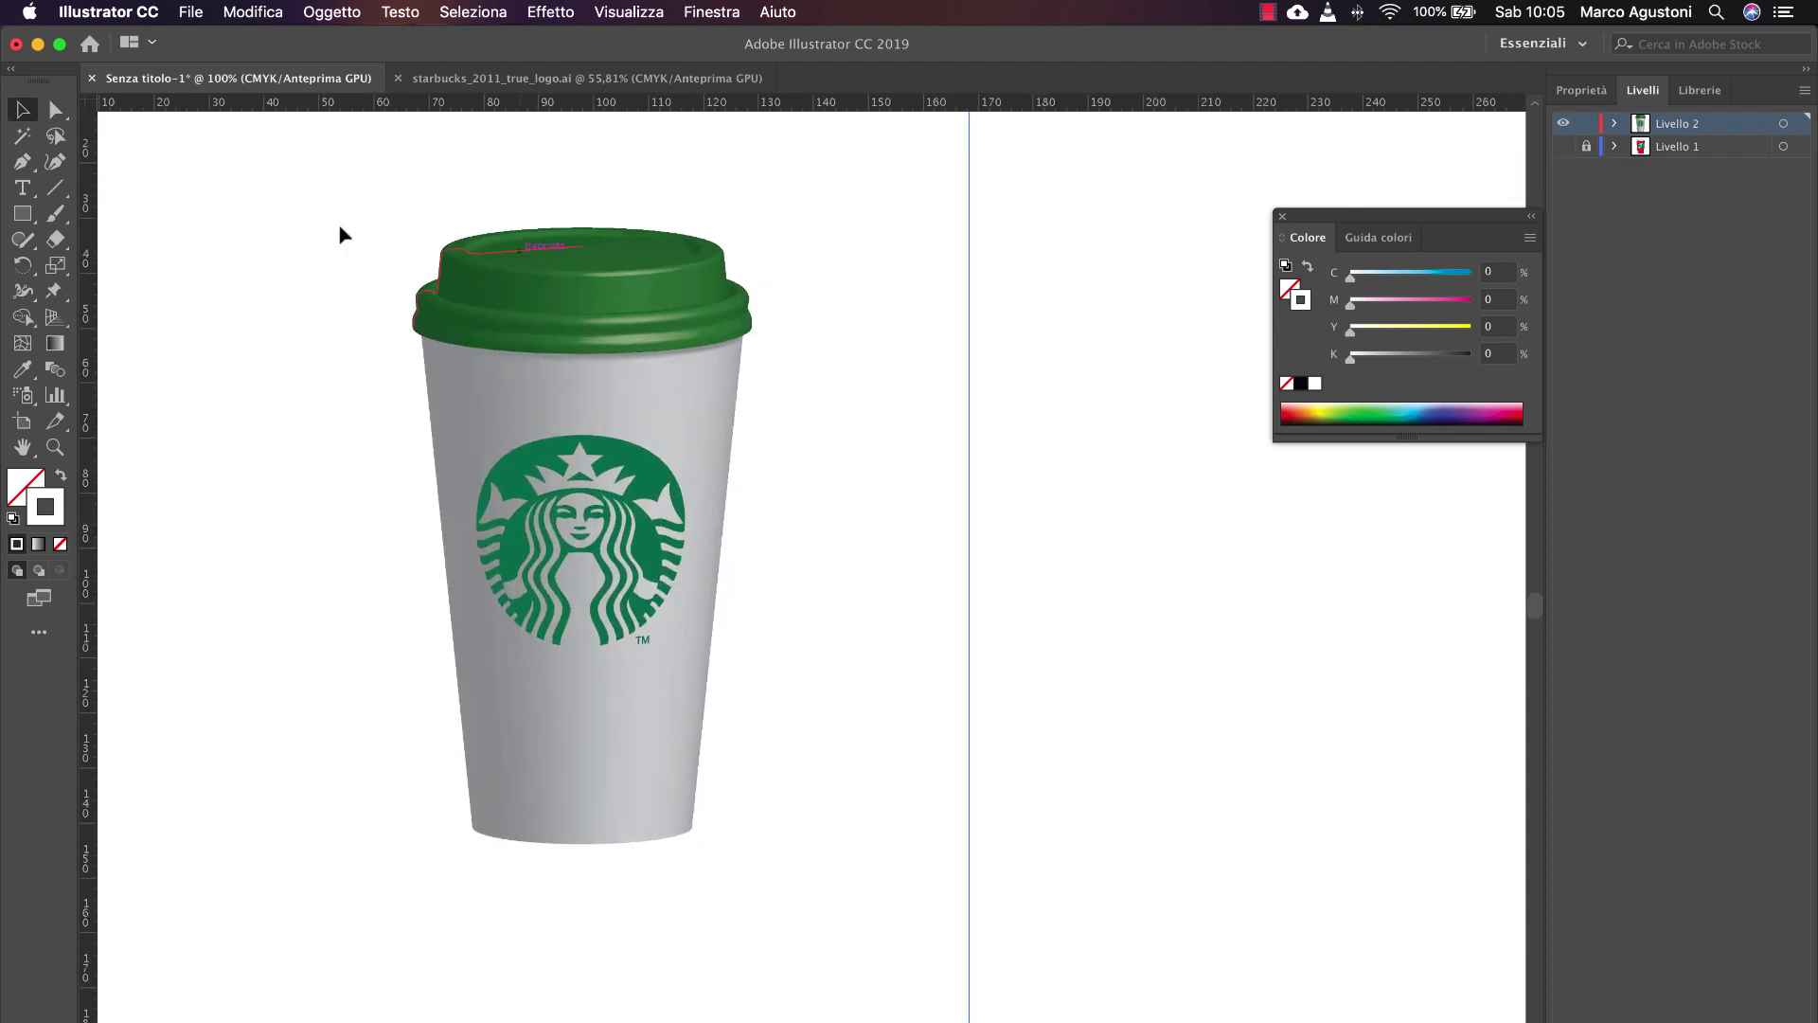
left_click_drag(407, 195, 861, 764)
left_click_drag(519, 252, 1123, 288)
Step: Color the copied cup's lid white and expand its 3D appearance into editable paths
left_click(907, 319)
left_click_drag(1013, 335, 813, 303)
left_click(816, 286)
left_click(1314, 384)
left_click(337, 9)
left_click(377, 246)
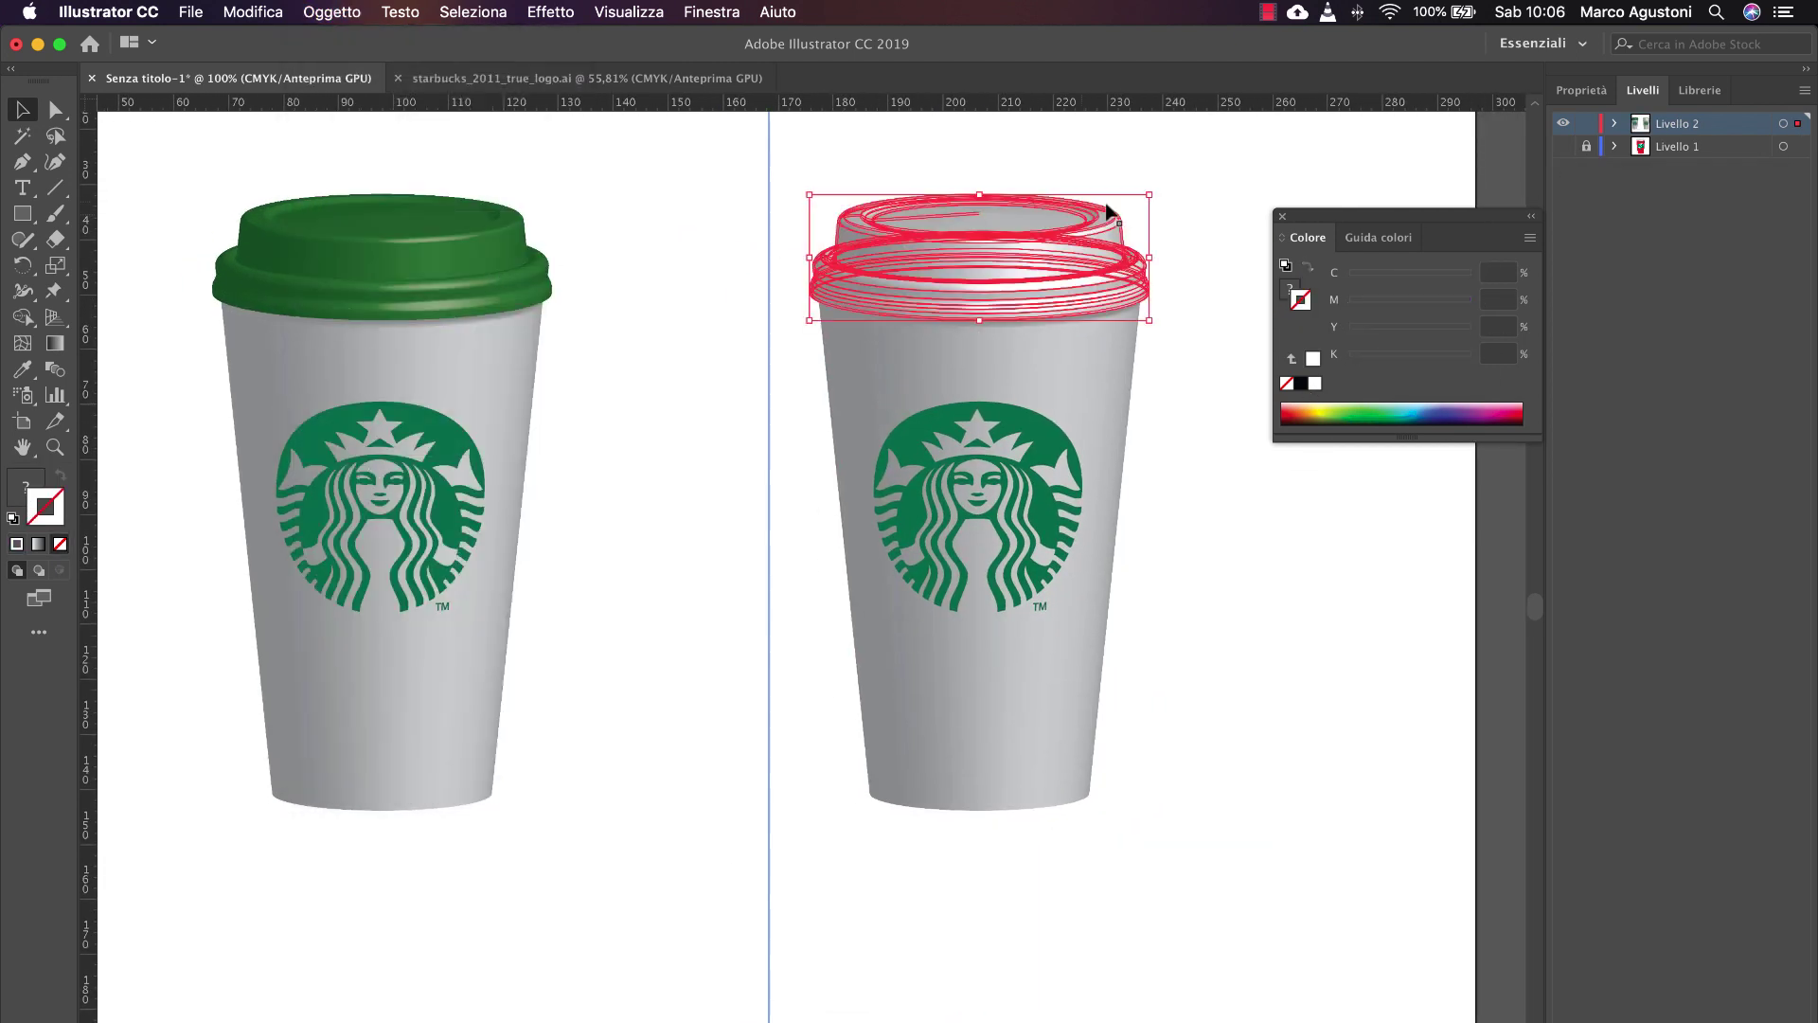
Step: Display the appearance attributes of the copied cup's expanded lid group
left_click(712, 12)
left_click(729, 345)
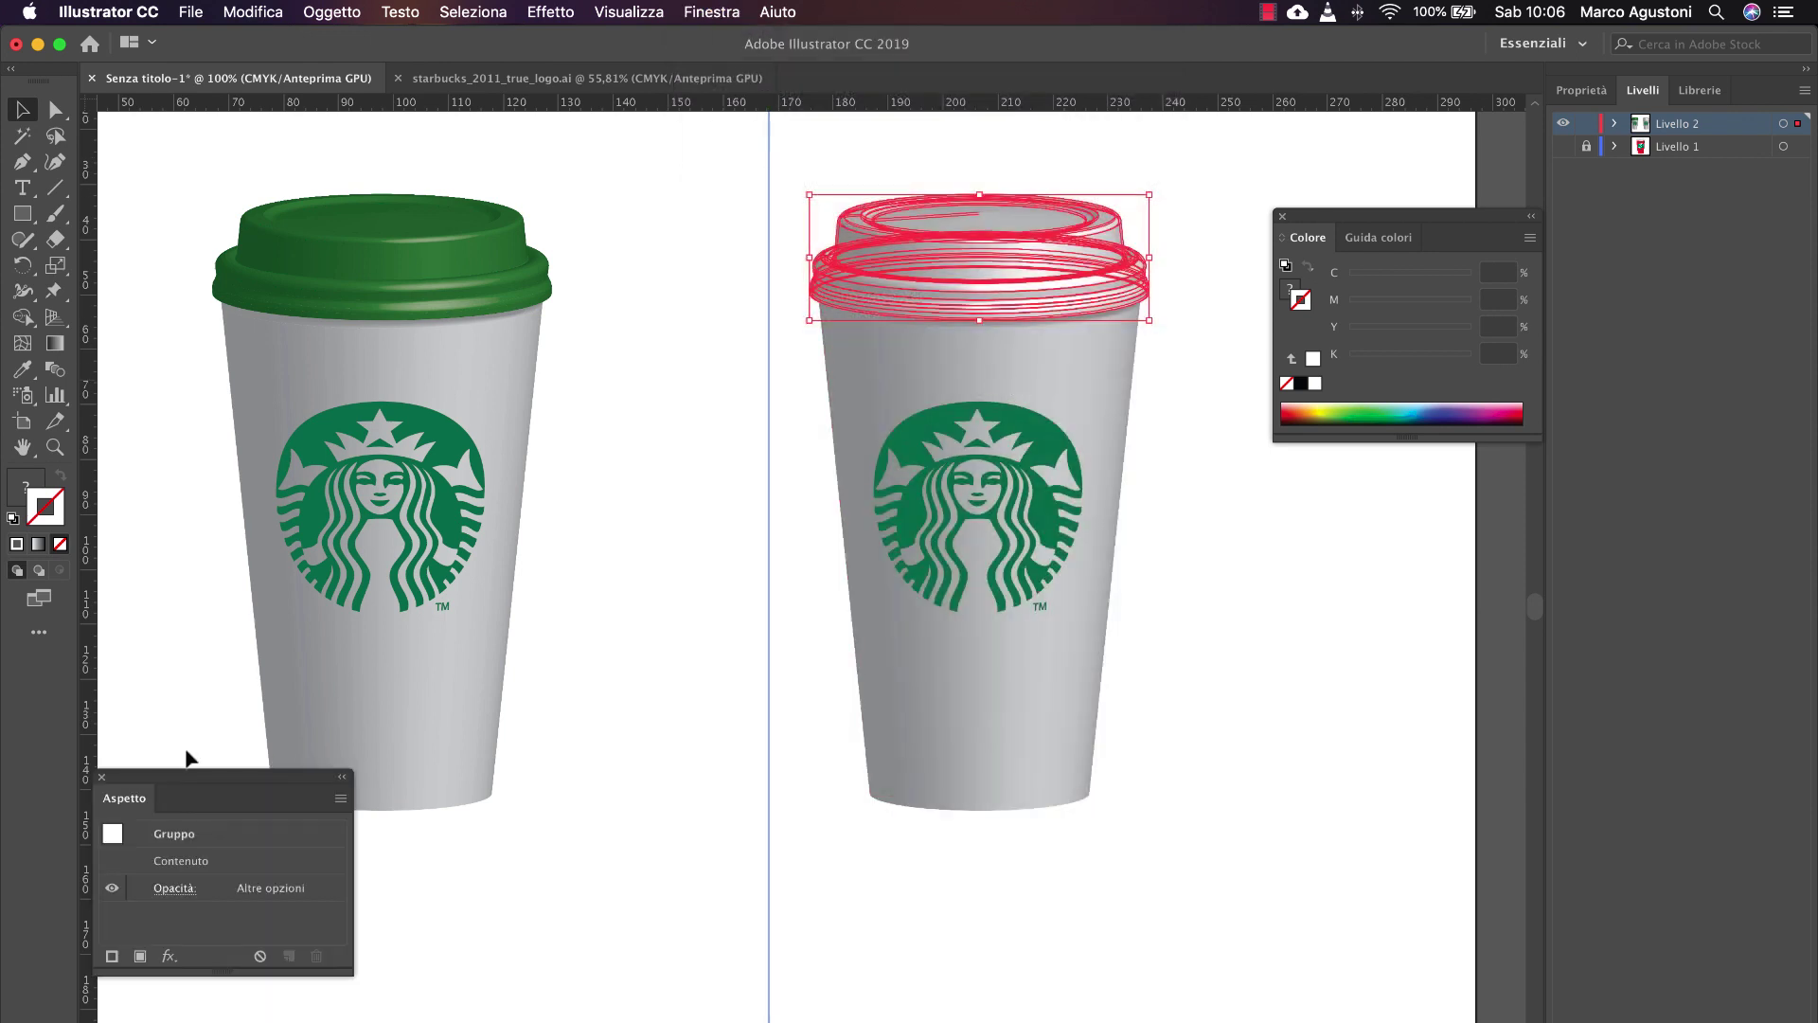
scroll(985, 568, "up", 2)
Step: Adjust the colors of the expanded white lid in CMYK mode, with conversion and preview turned on
left_click(253, 11)
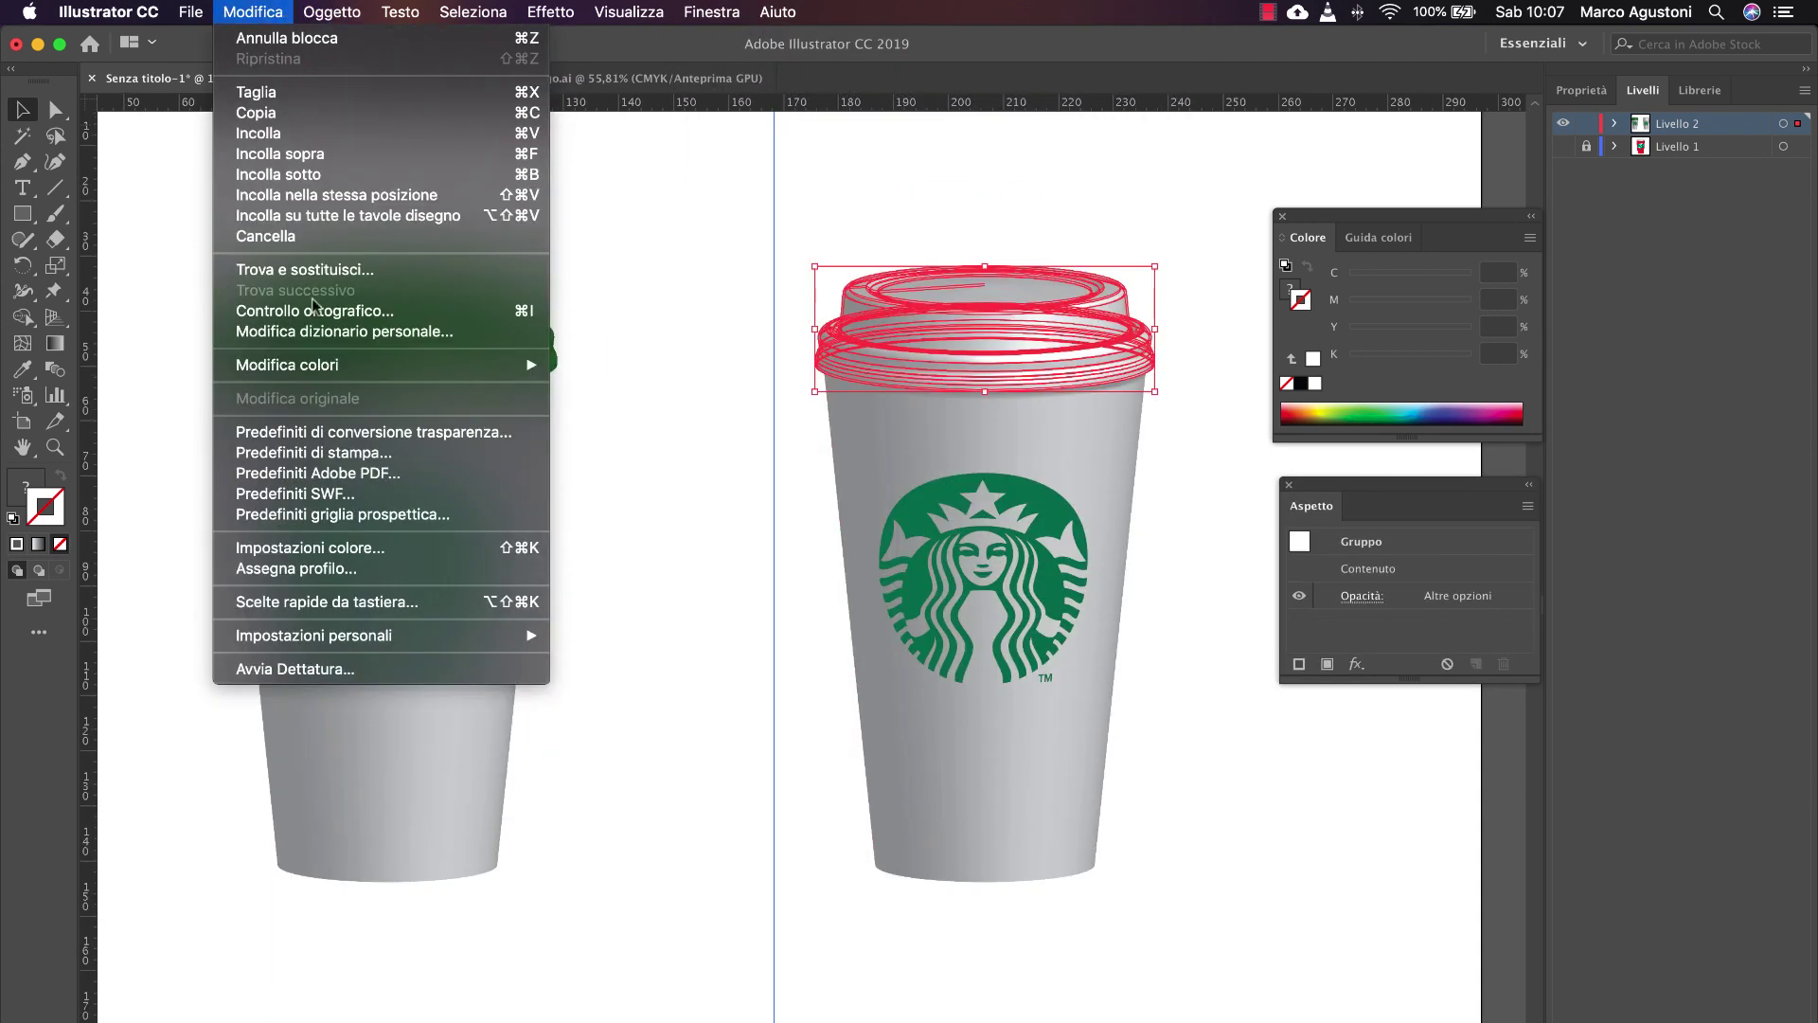
mouse_move(530, 364)
left_click(627, 564)
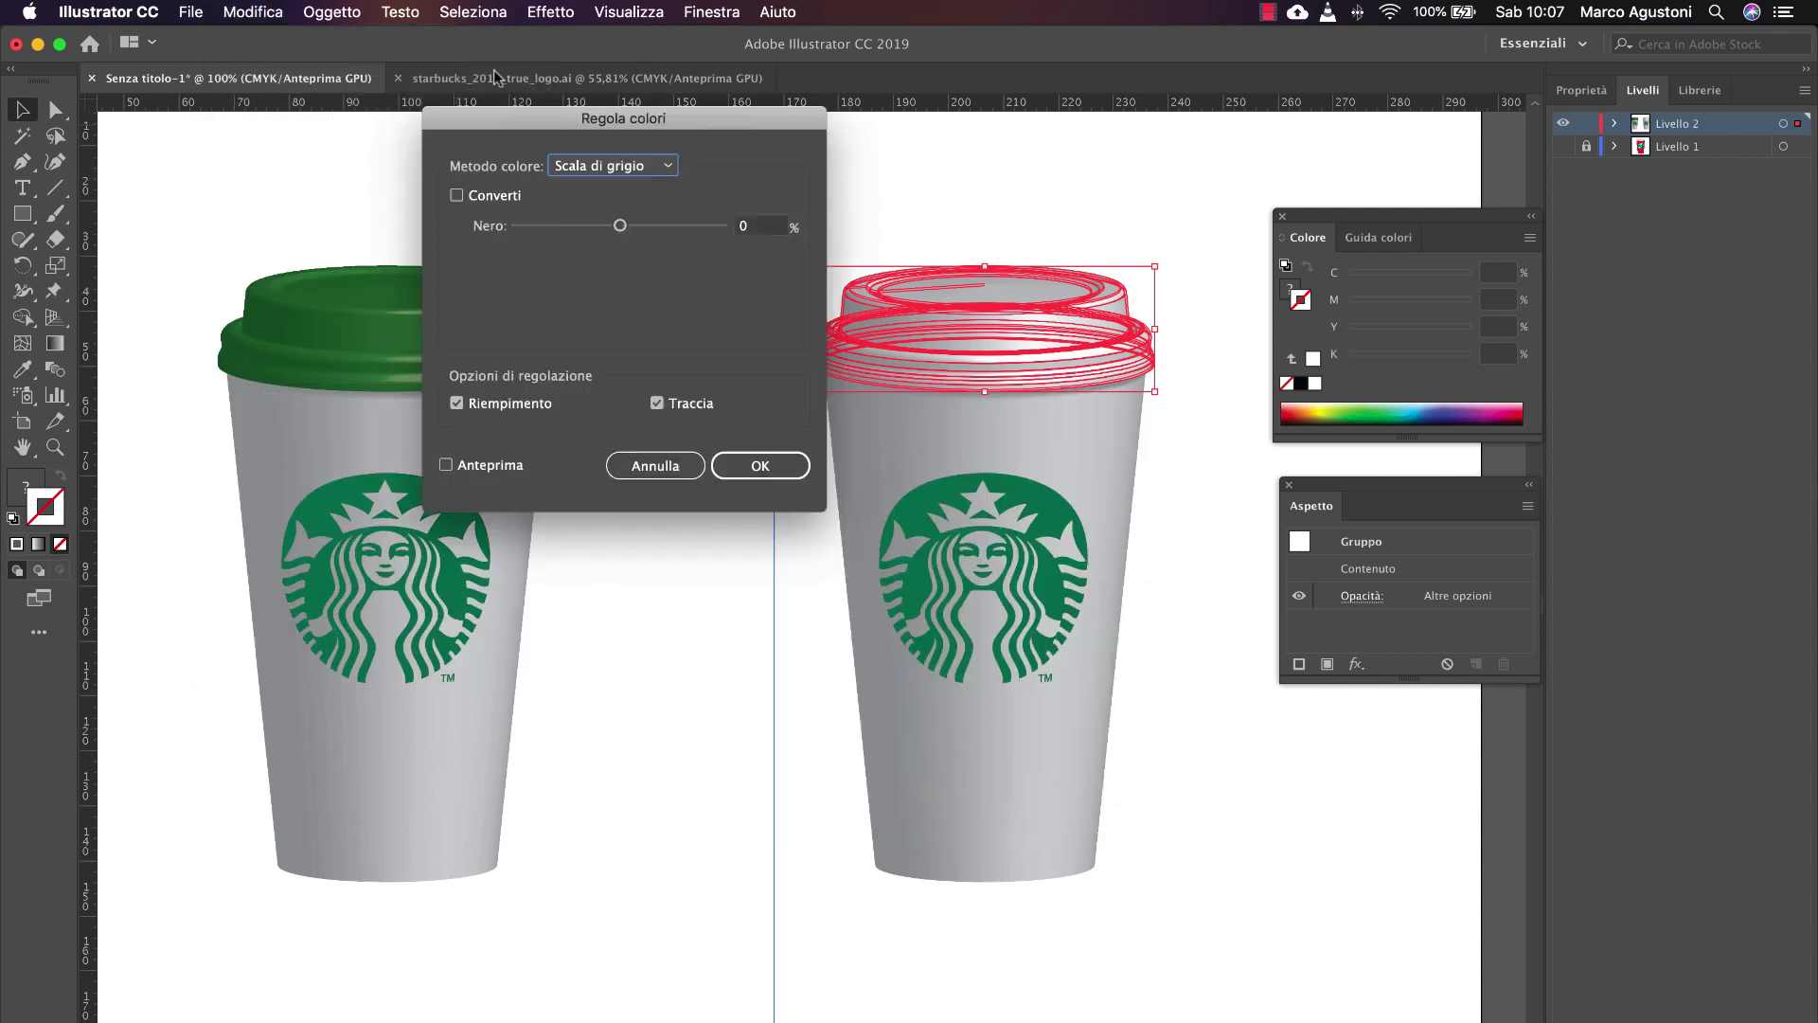
left_click(439, 85)
left_click(431, 152)
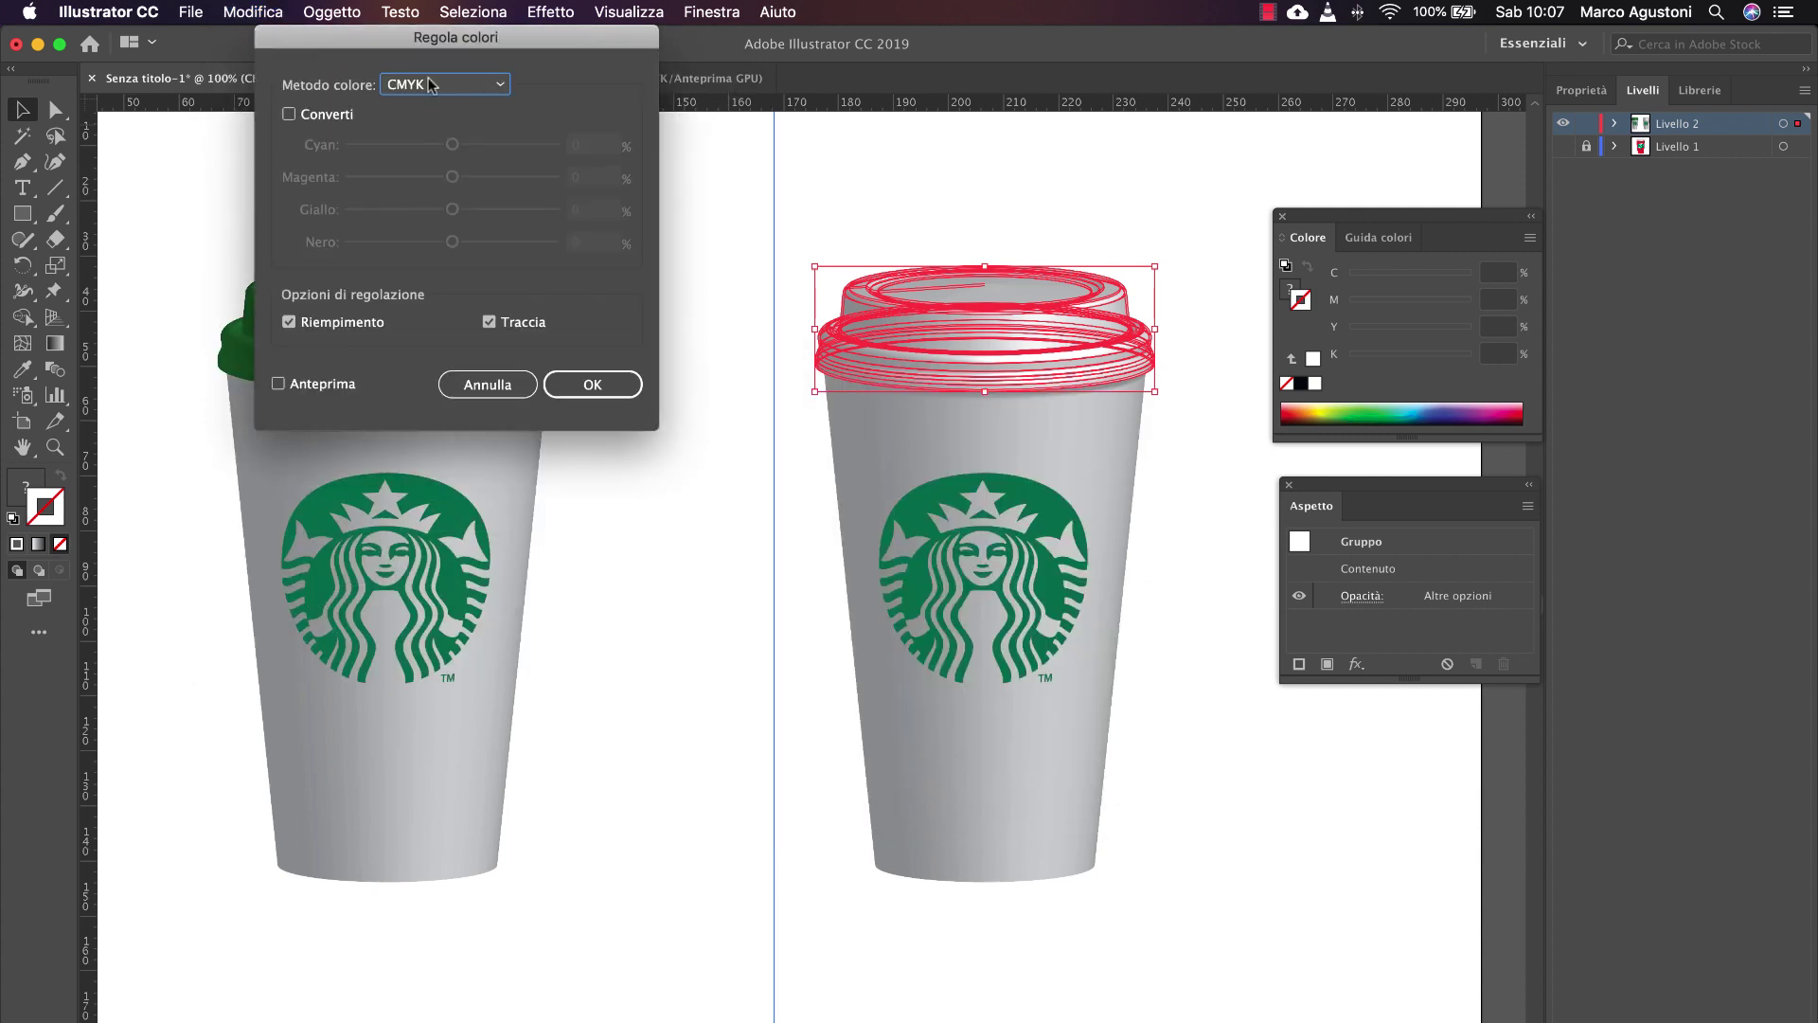
left_click(316, 114)
left_click(310, 384)
left_click_drag(455, 151, 437, 209)
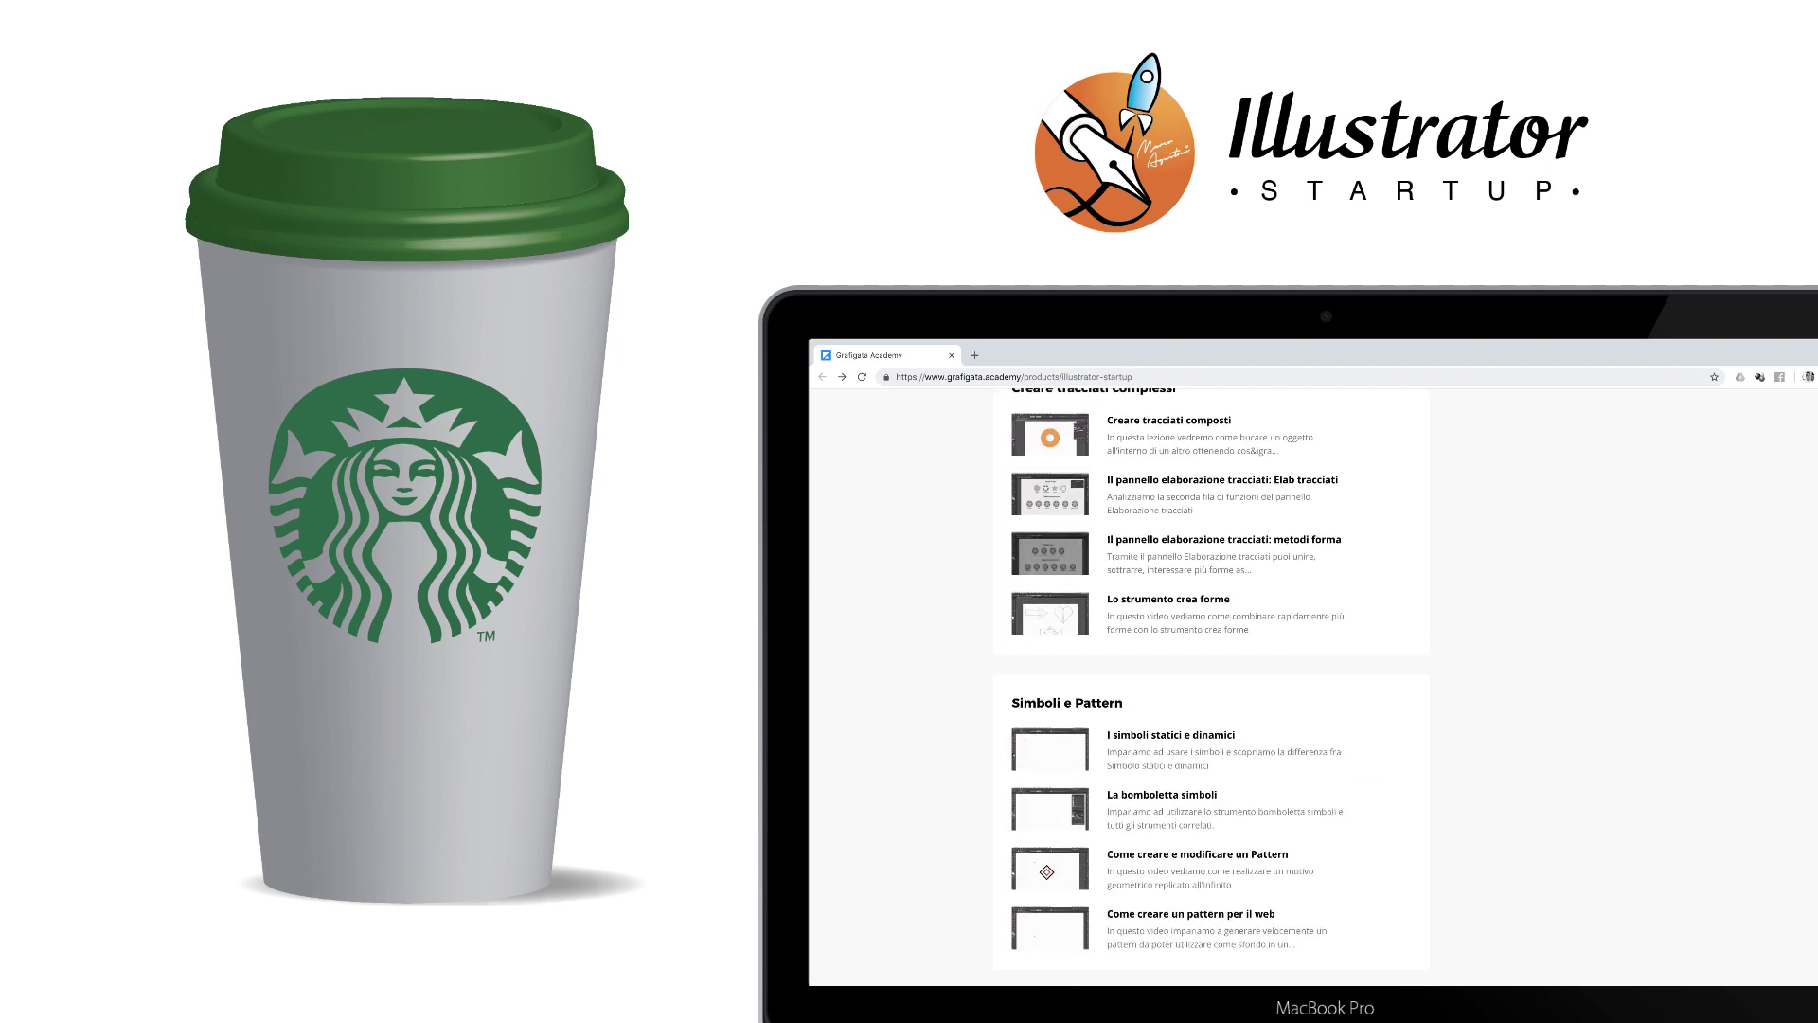
scroll(1615, 937, "down", 3)
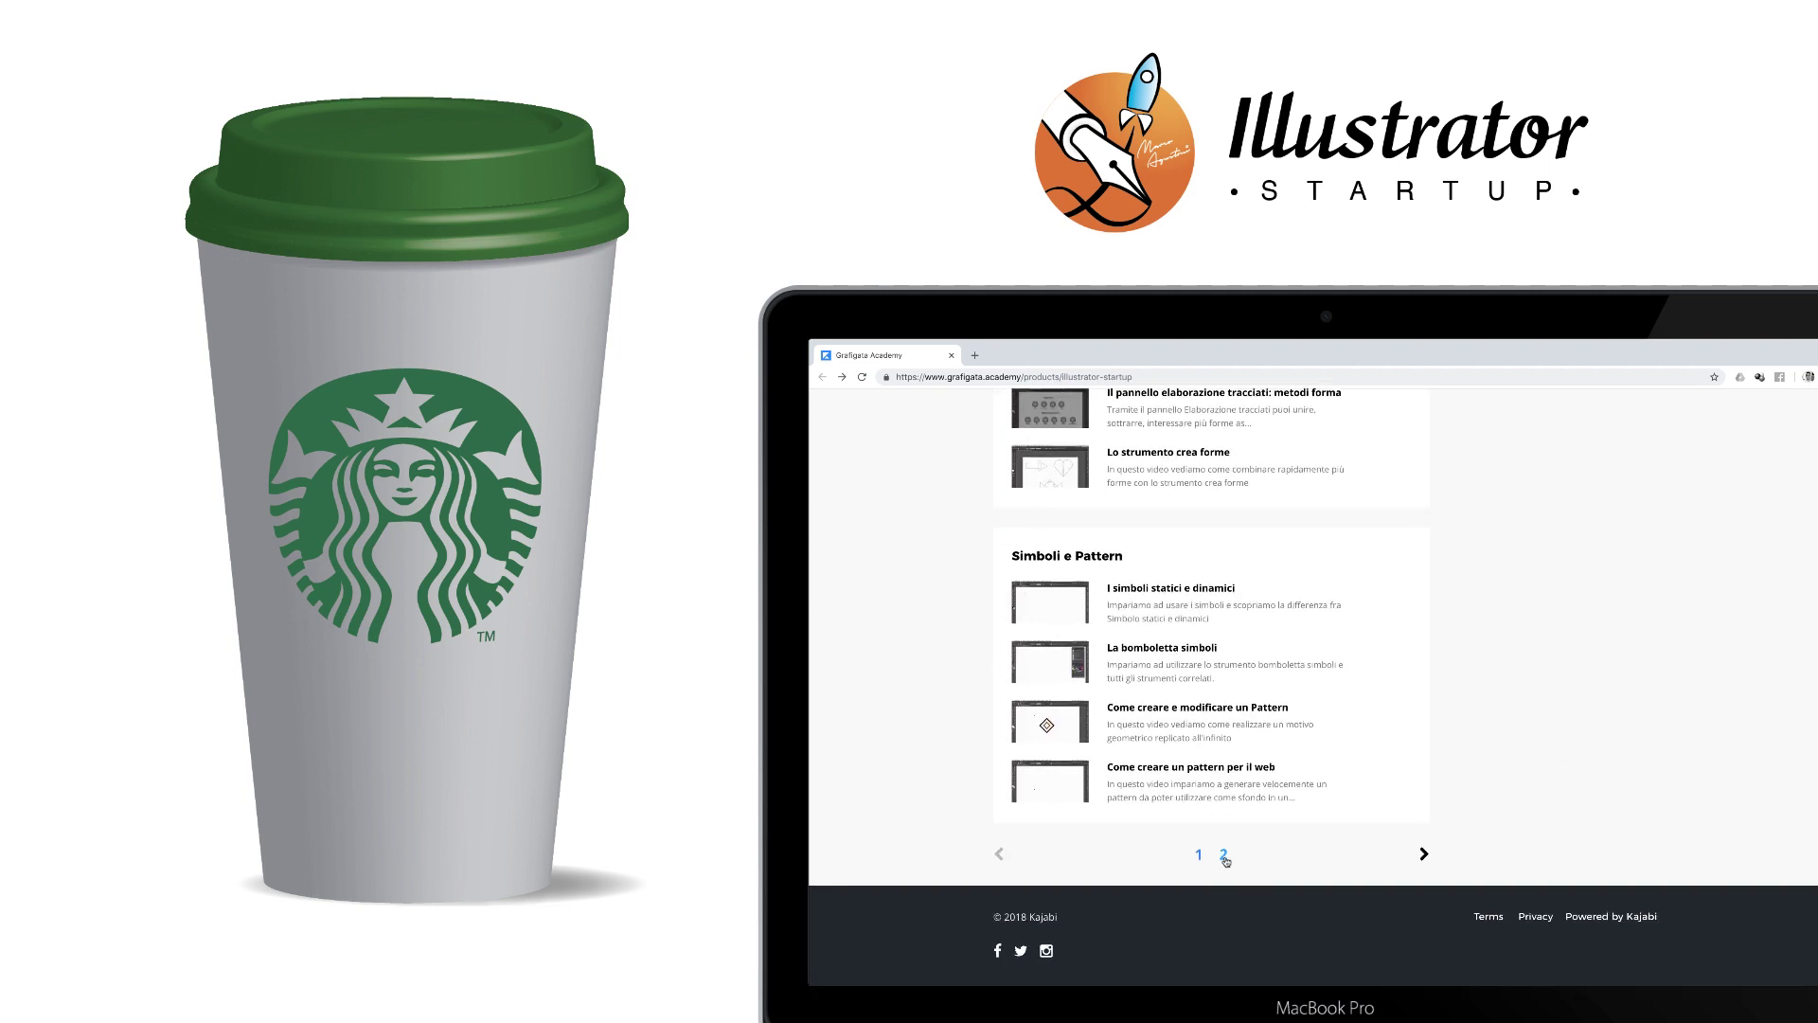
left_click(1224, 857)
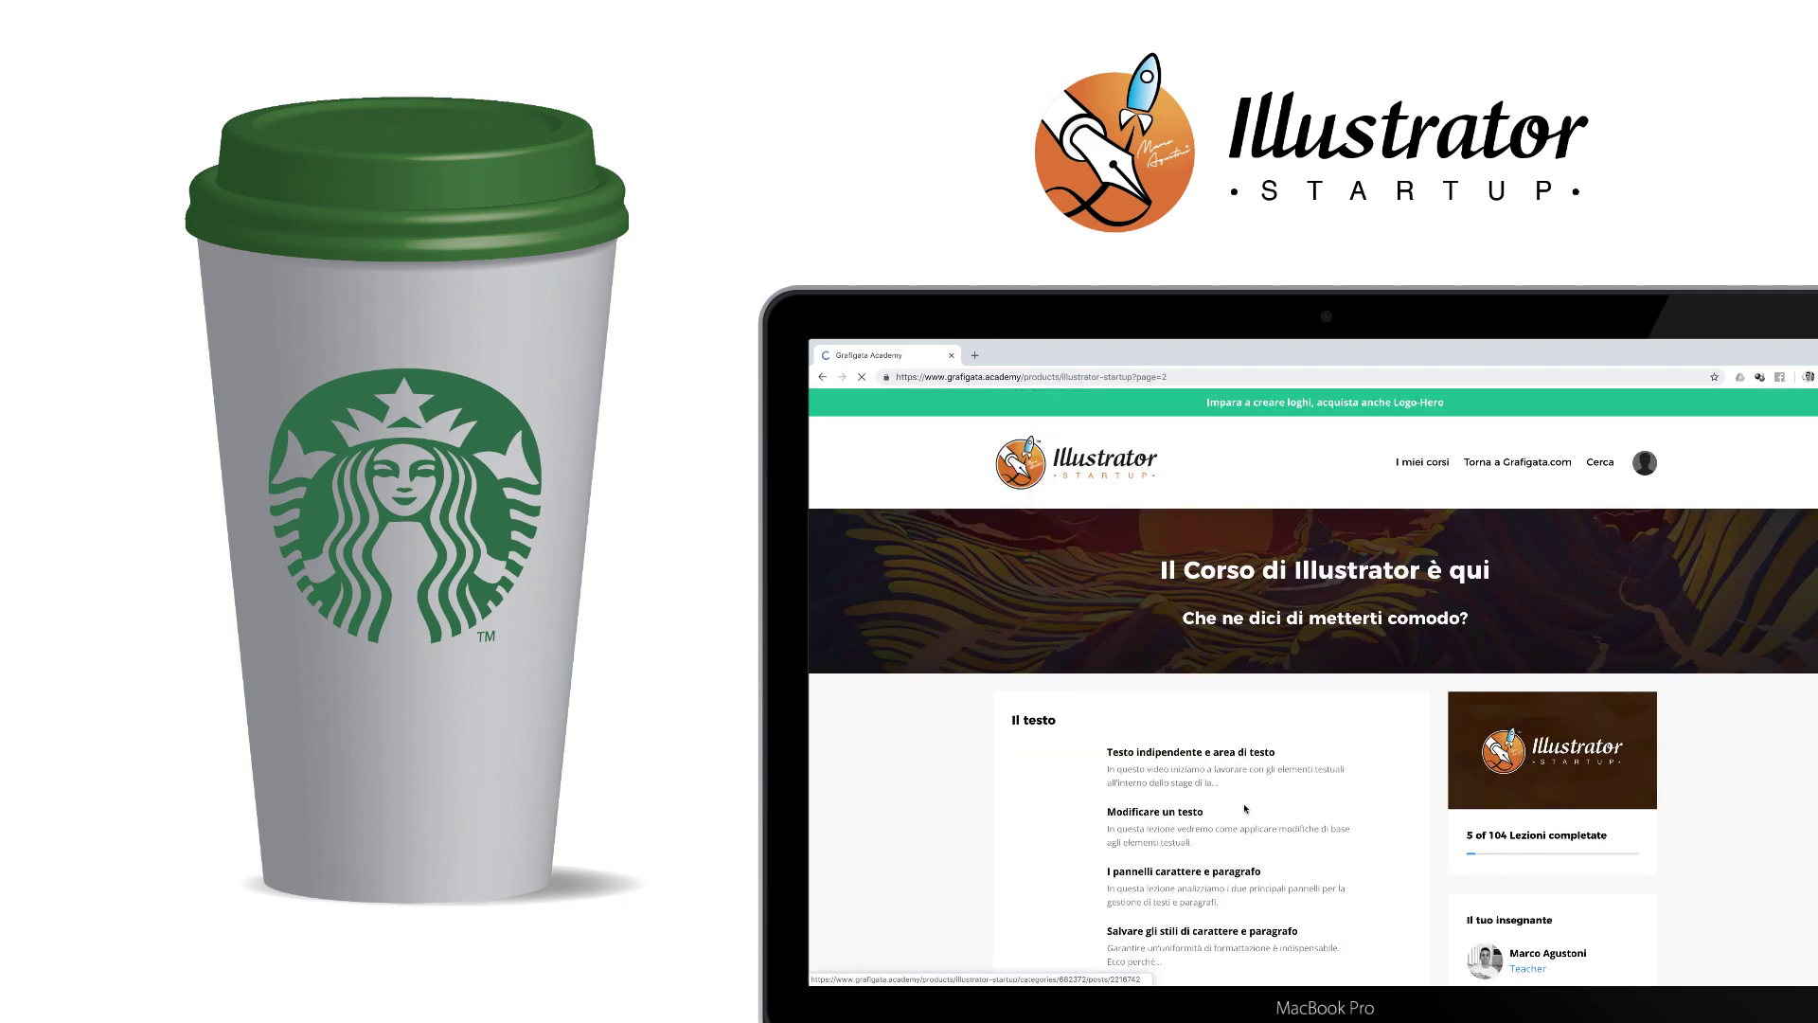
scroll(1265, 746, "down", 5)
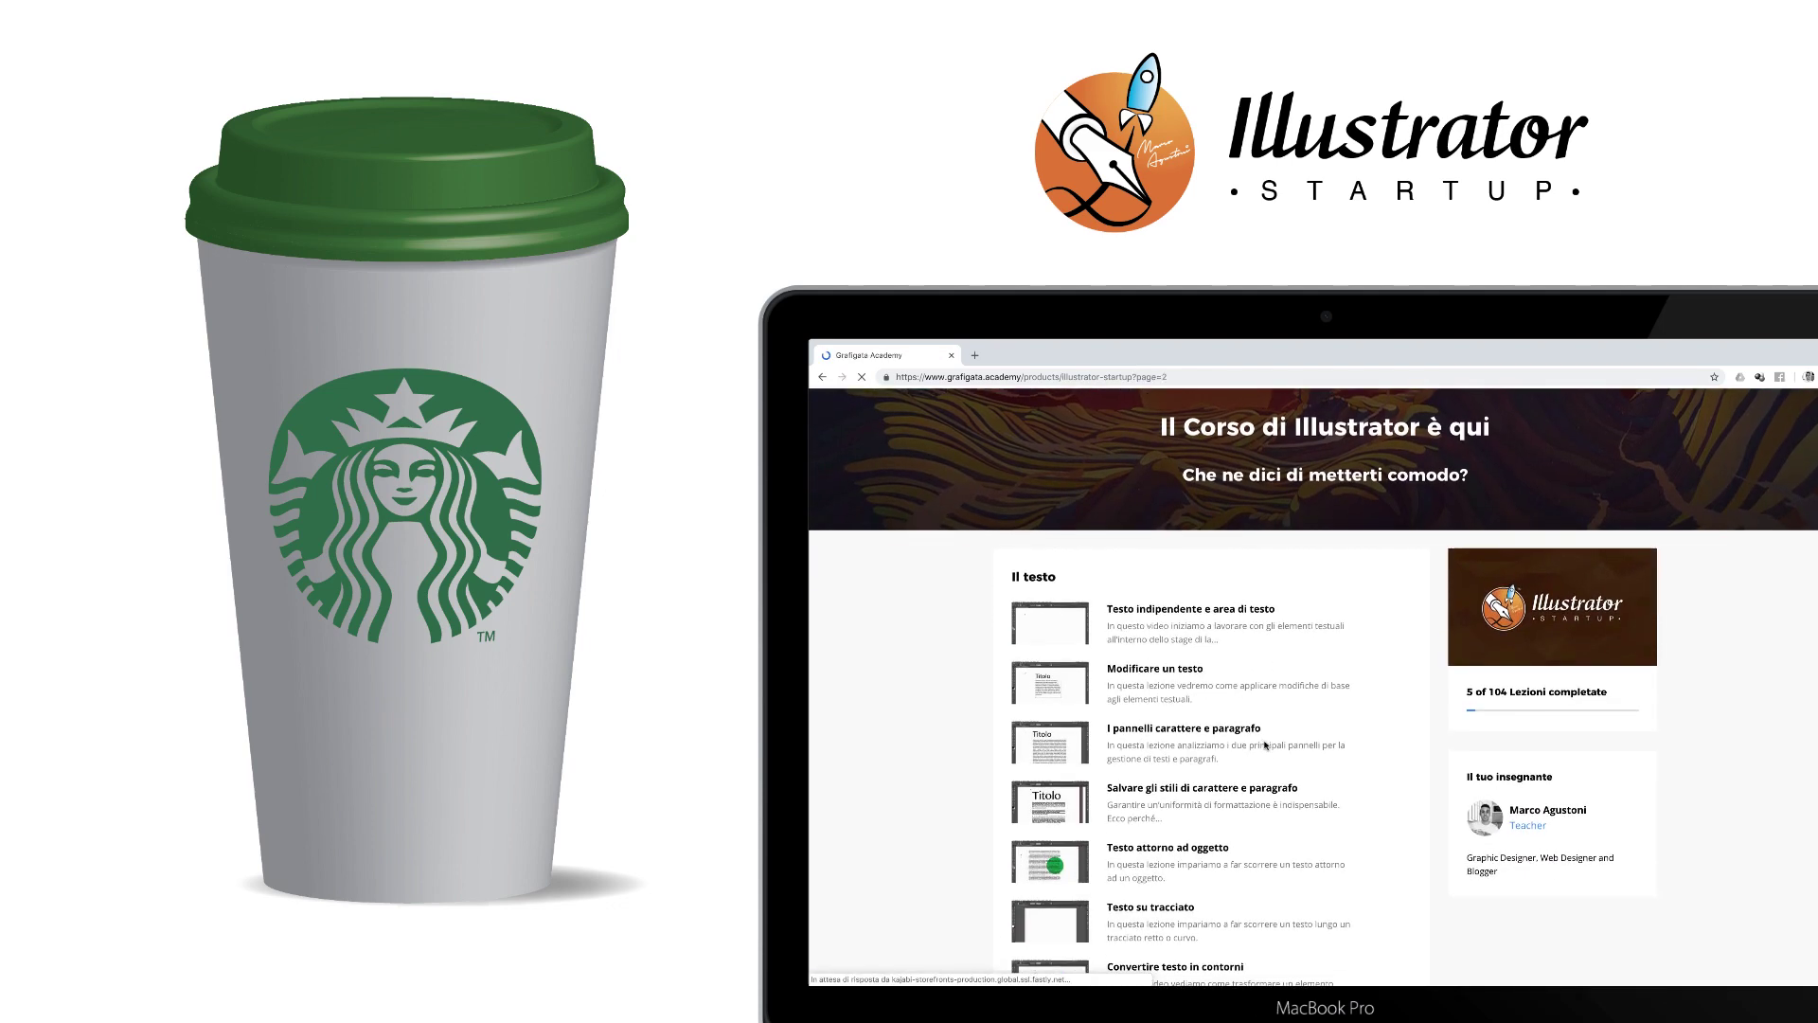
scroll(1265, 746, "down", 10)
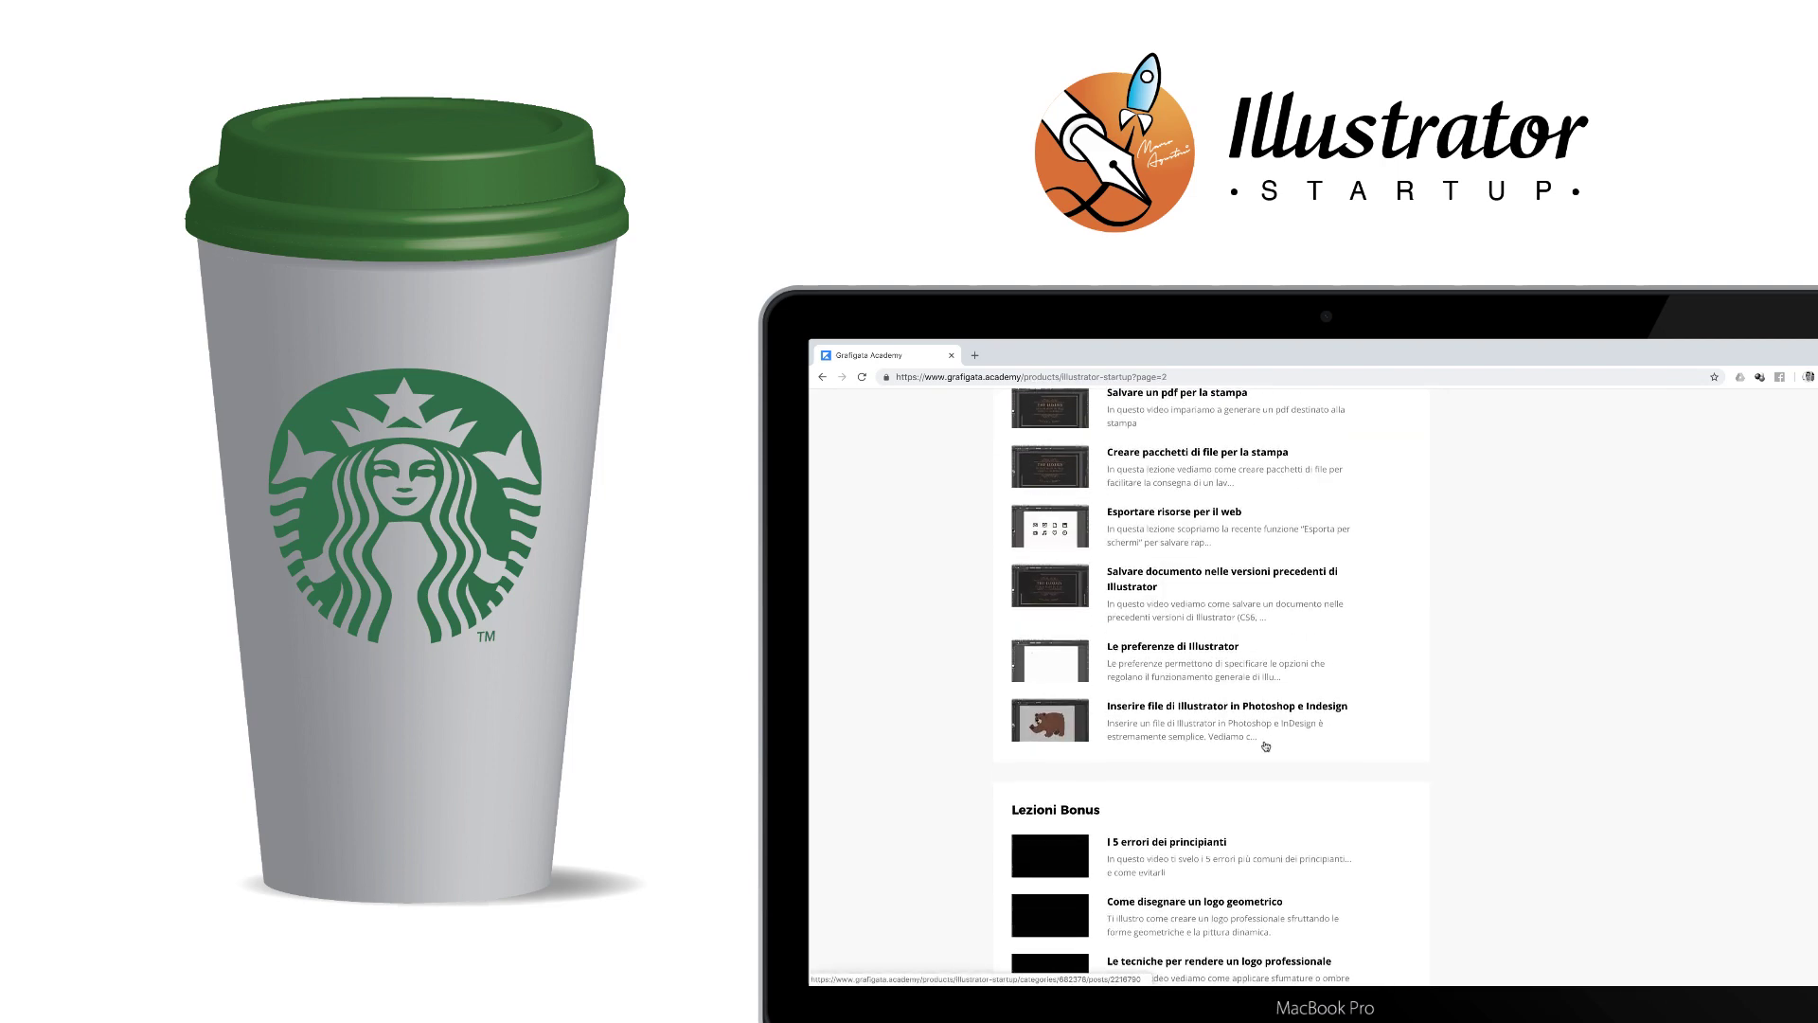
scroll(1265, 746, "down", 7)
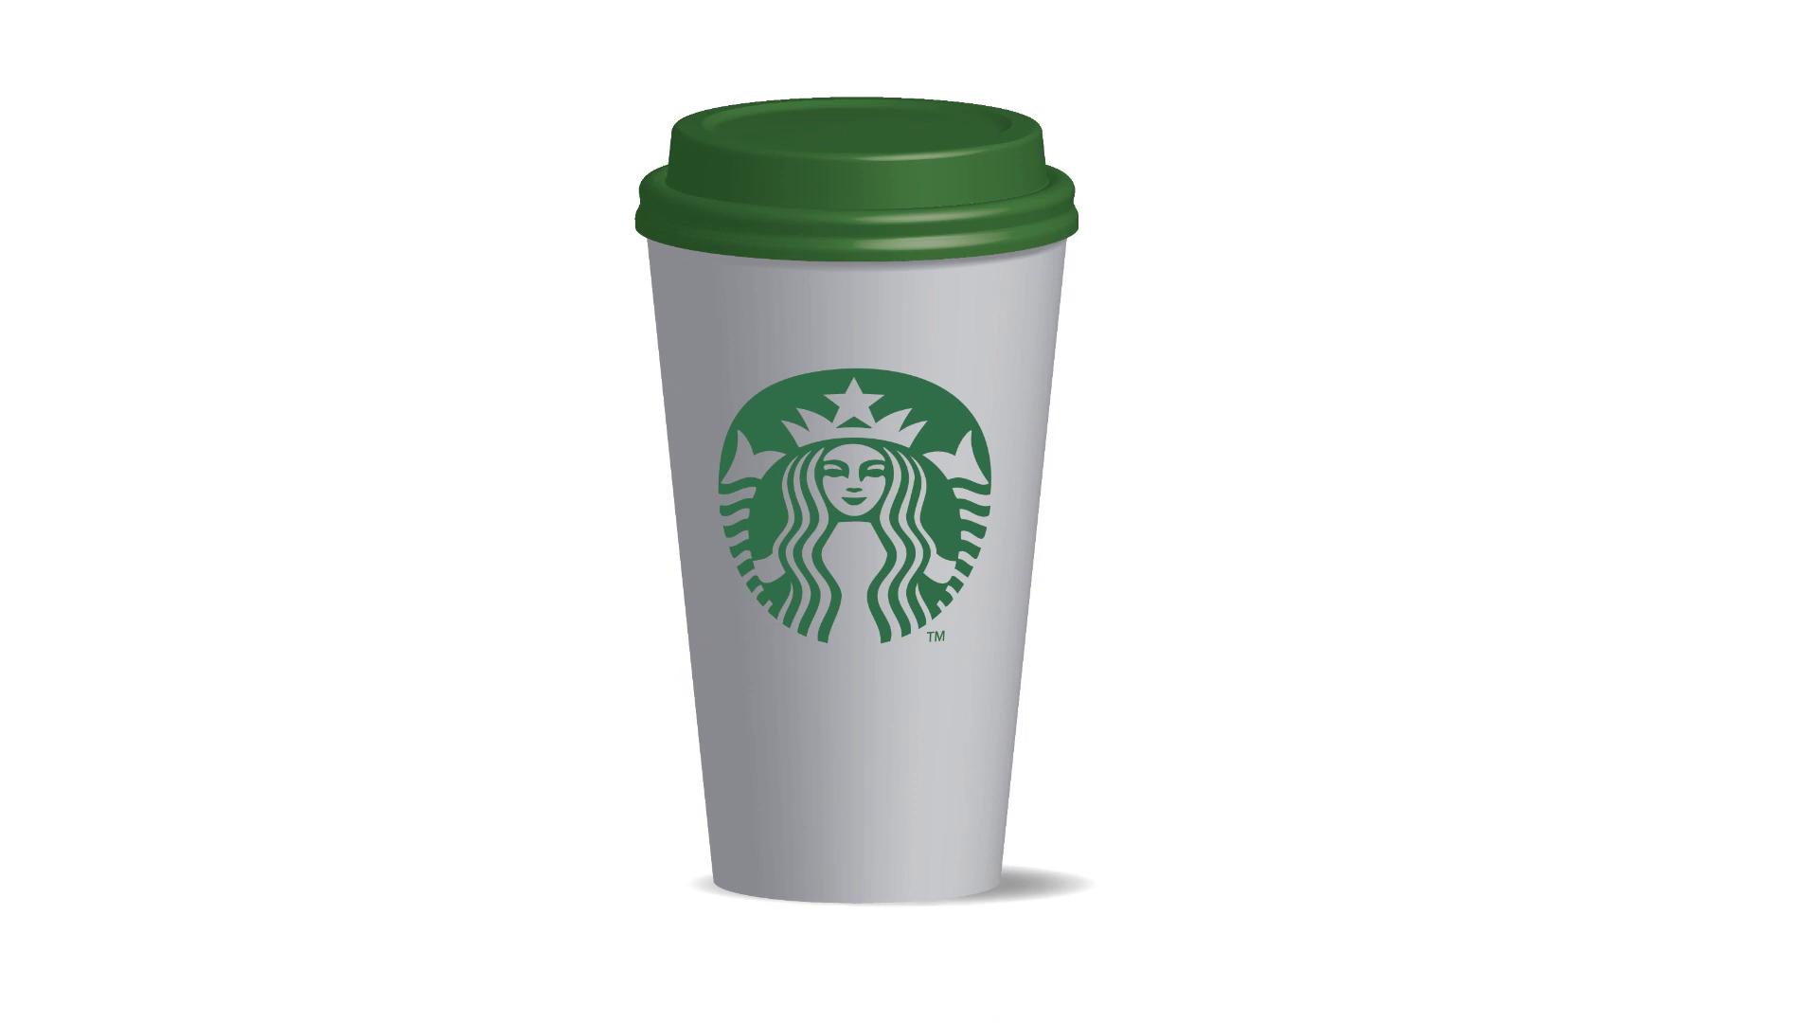